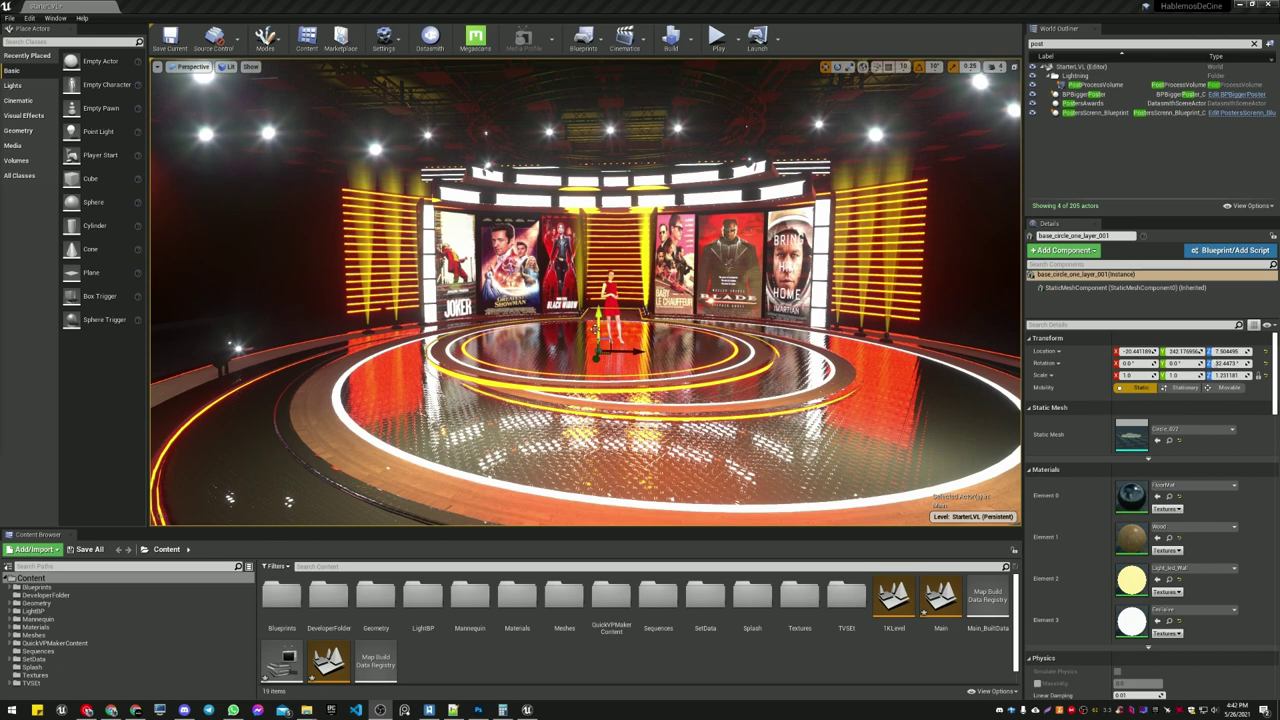
Select the stage's Base_circle_shape_small_border_inner_002 mesh and open its Light_led_Wall material instance with the viewport still in view.
right_drag(654, 399, 544, 341)
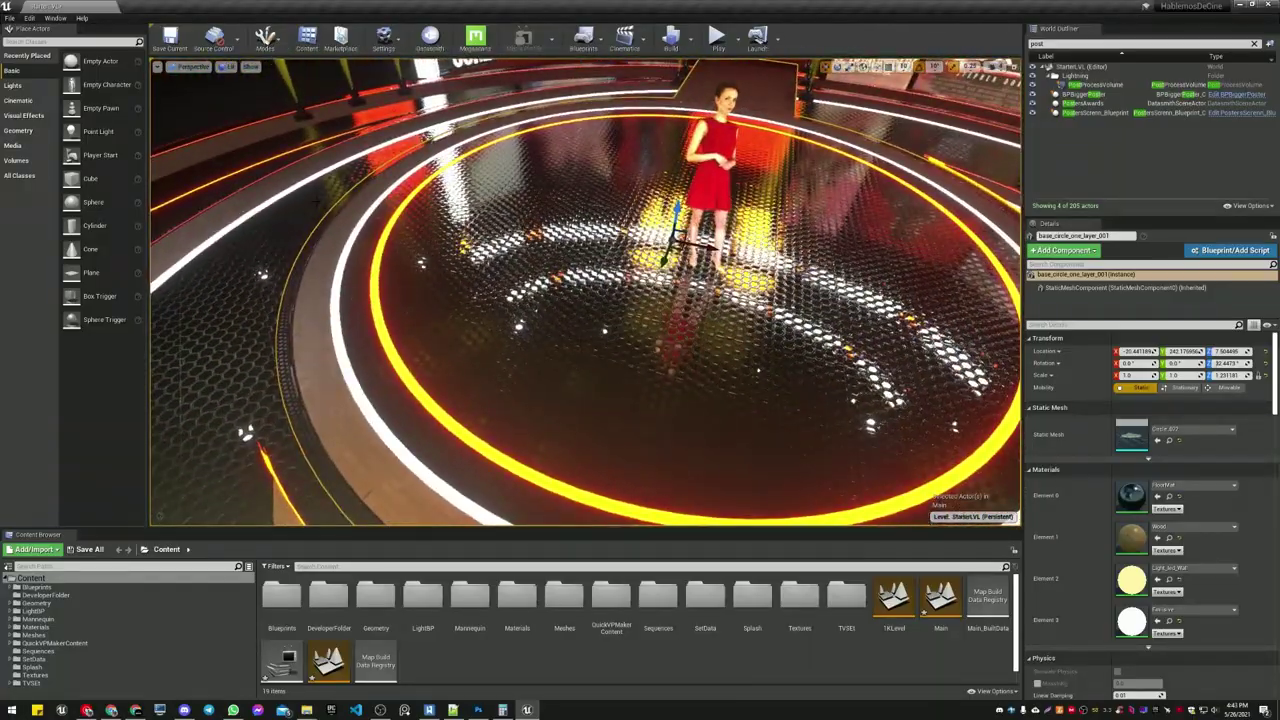
click(316, 204)
click(316, 204)
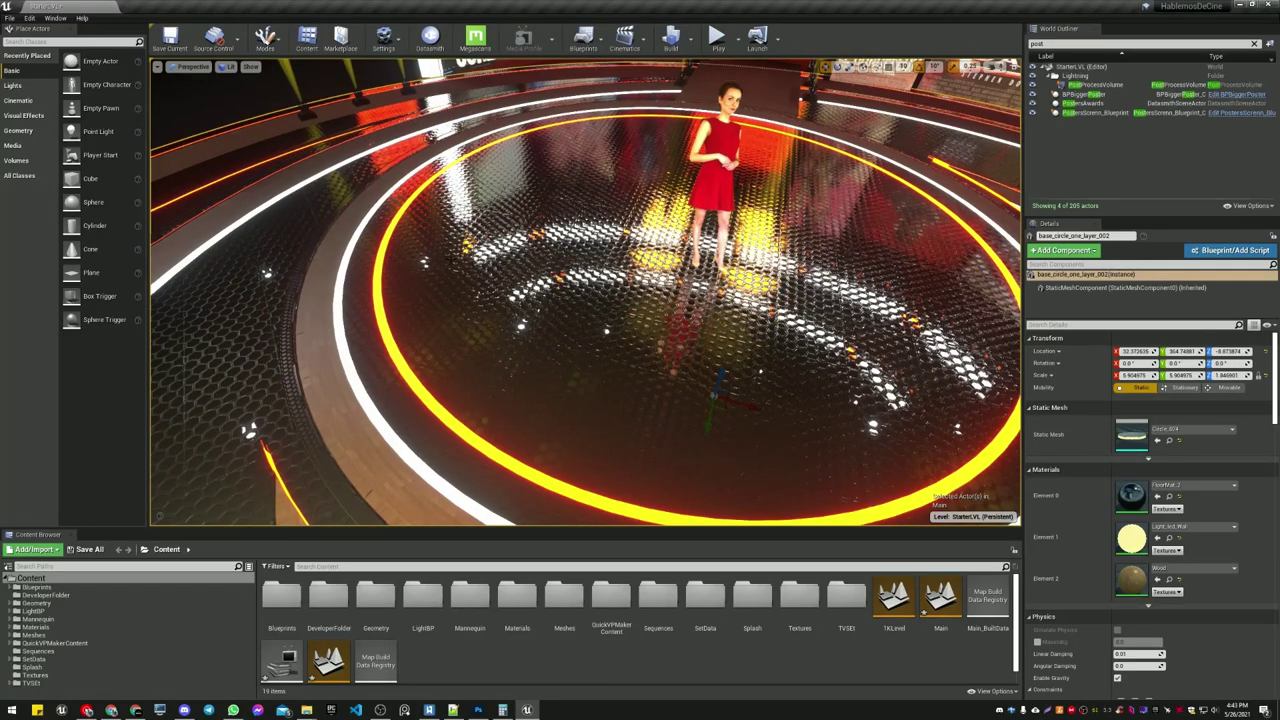
click(316, 204)
click(316, 204)
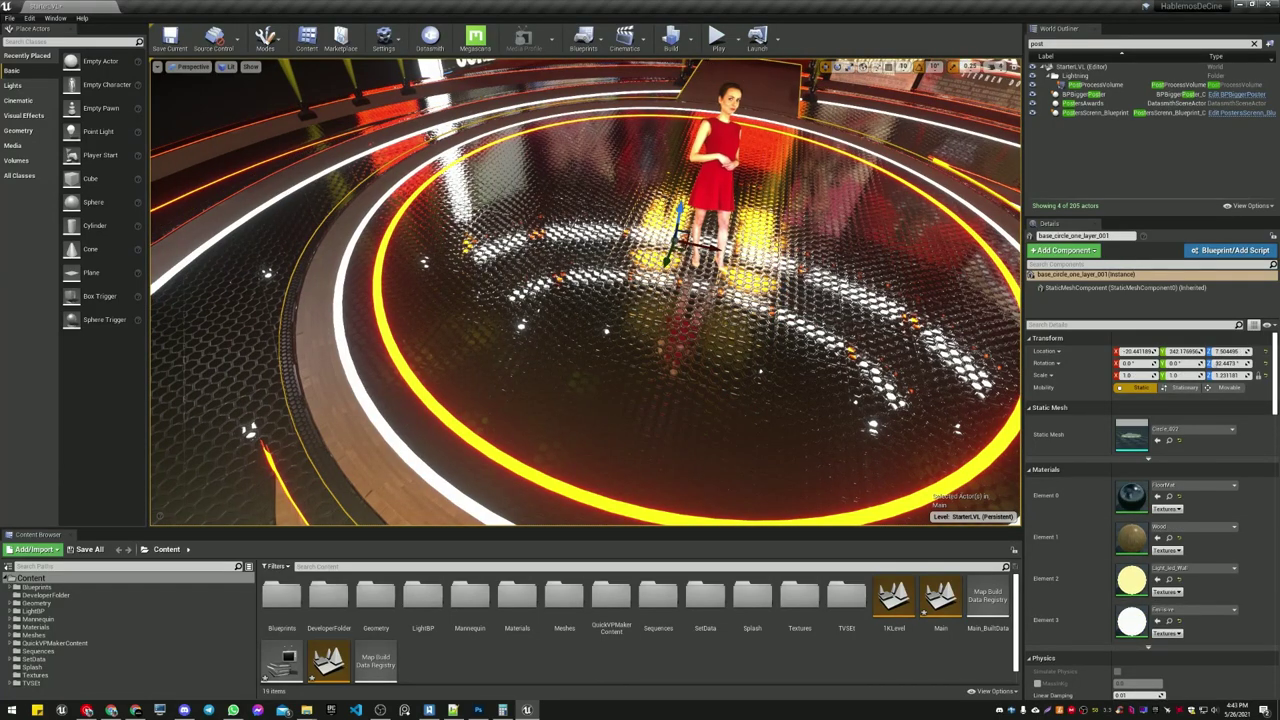
click(325, 339)
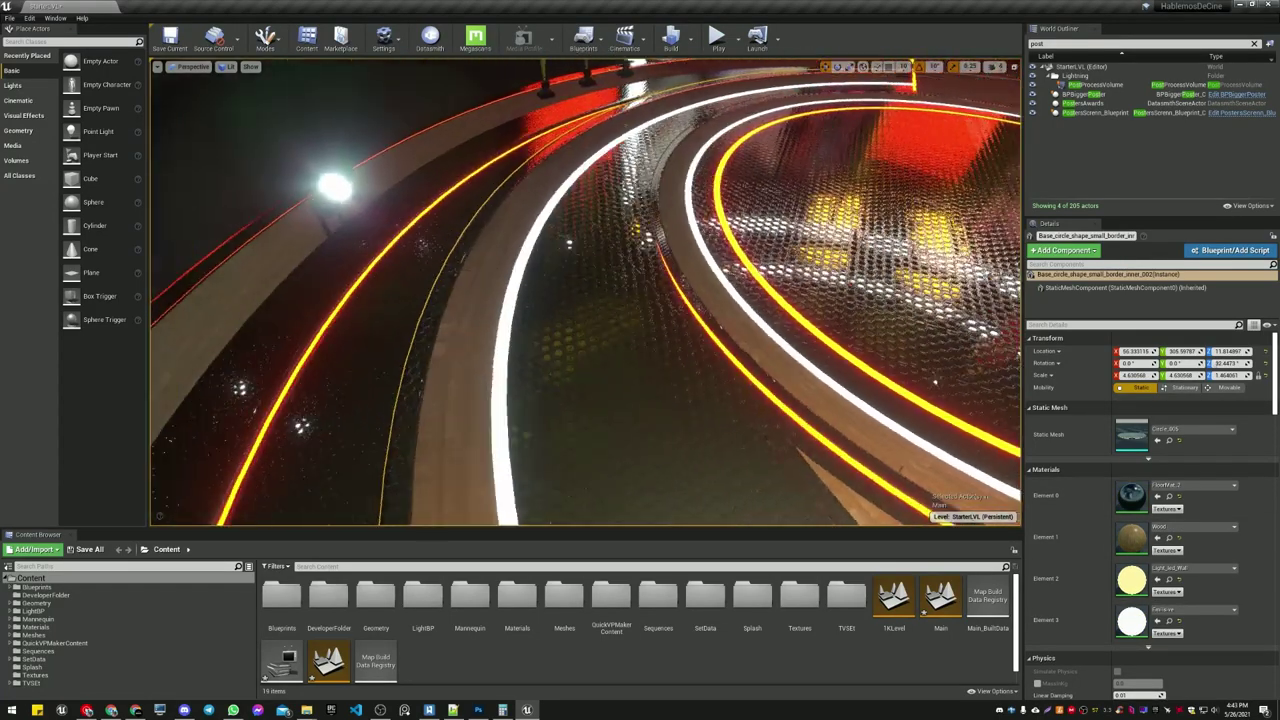
right_drag(420, 490, 686, 192)
right_drag(355, 270, 295, 315)
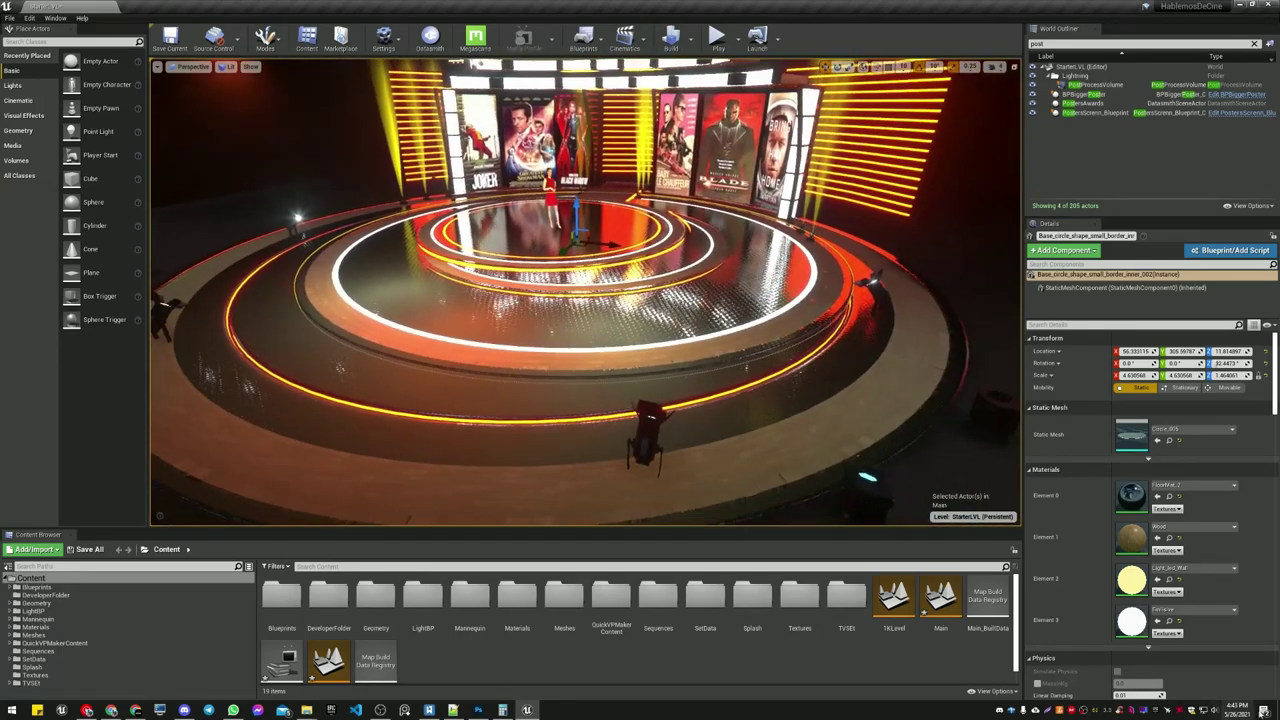
double_click(1131, 579)
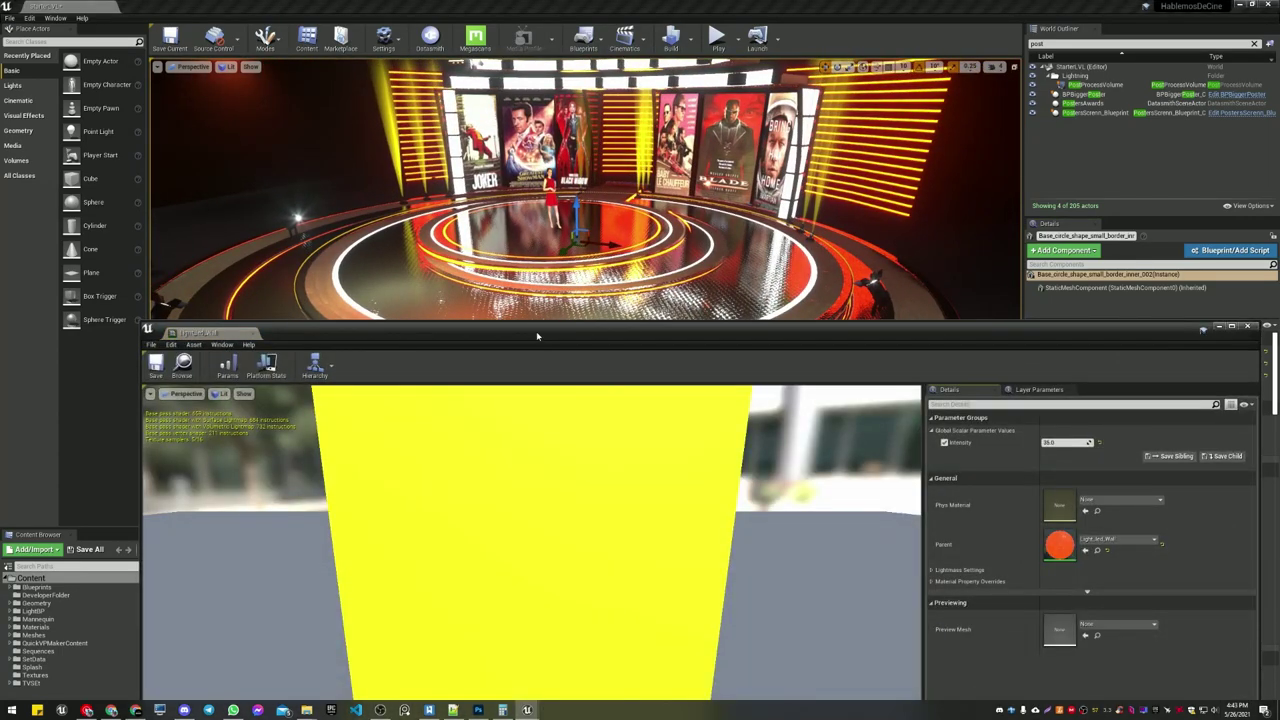
drag(536, 331, 491, 413)
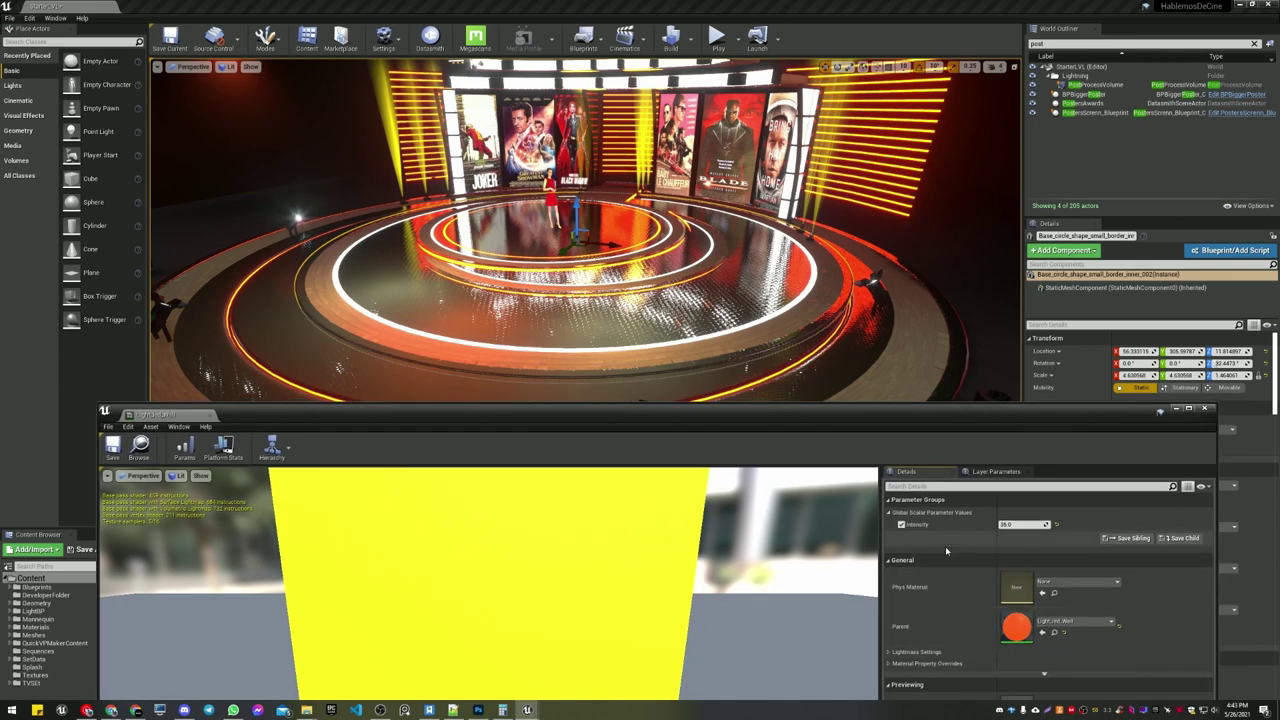
In the parent Light_led_Wall material, convert the constant colour into a parameter named Color, then save and close the material.
double_click(1016, 626)
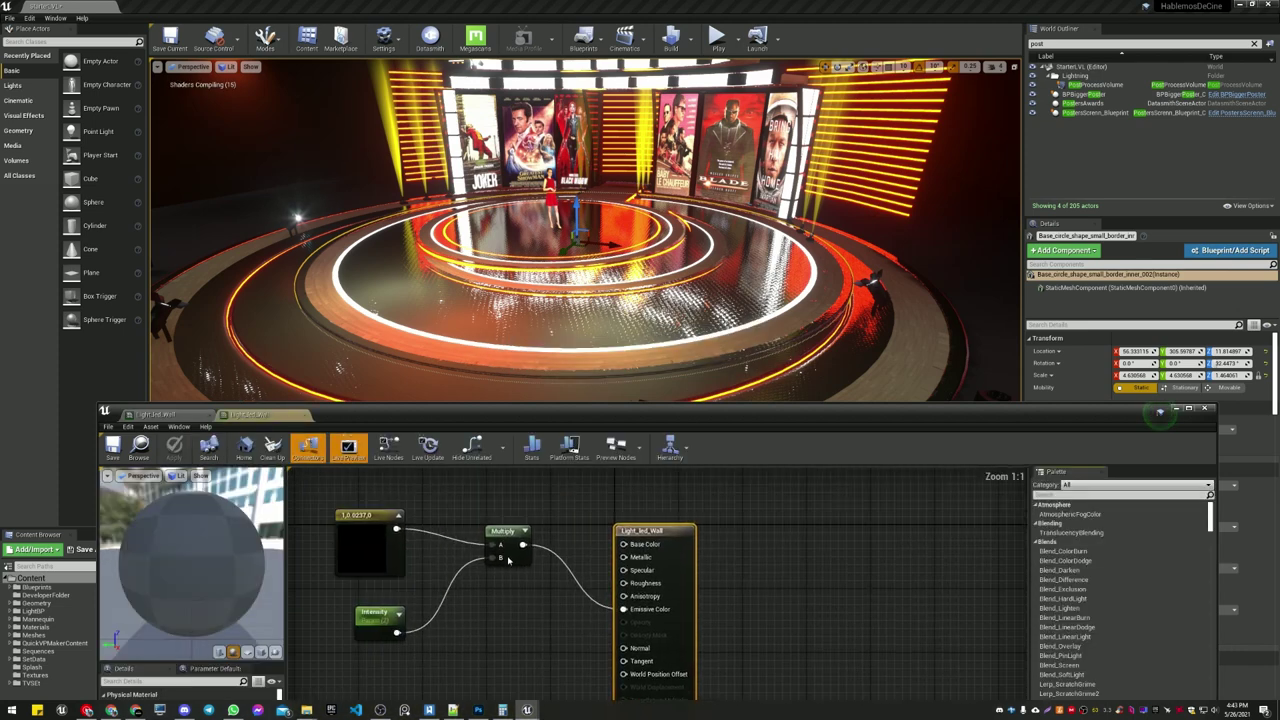
right_click(362, 516)
click(390, 356)
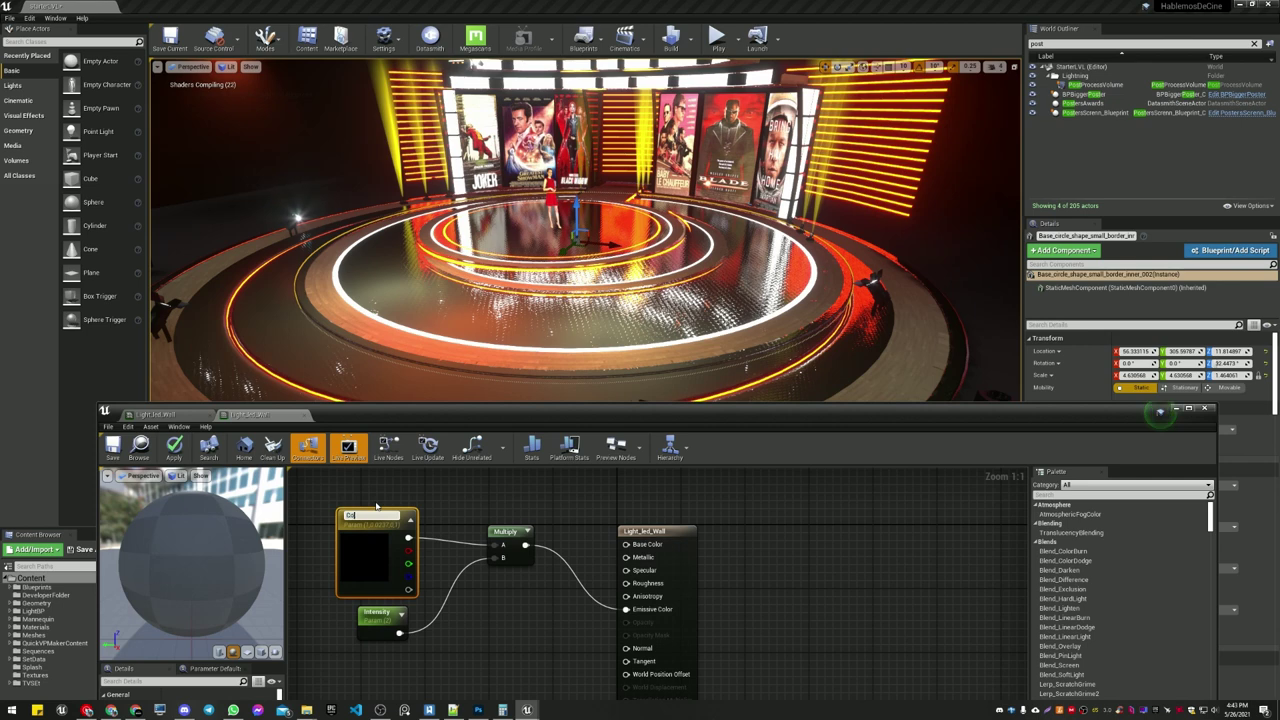
text(Color)
key(Return)
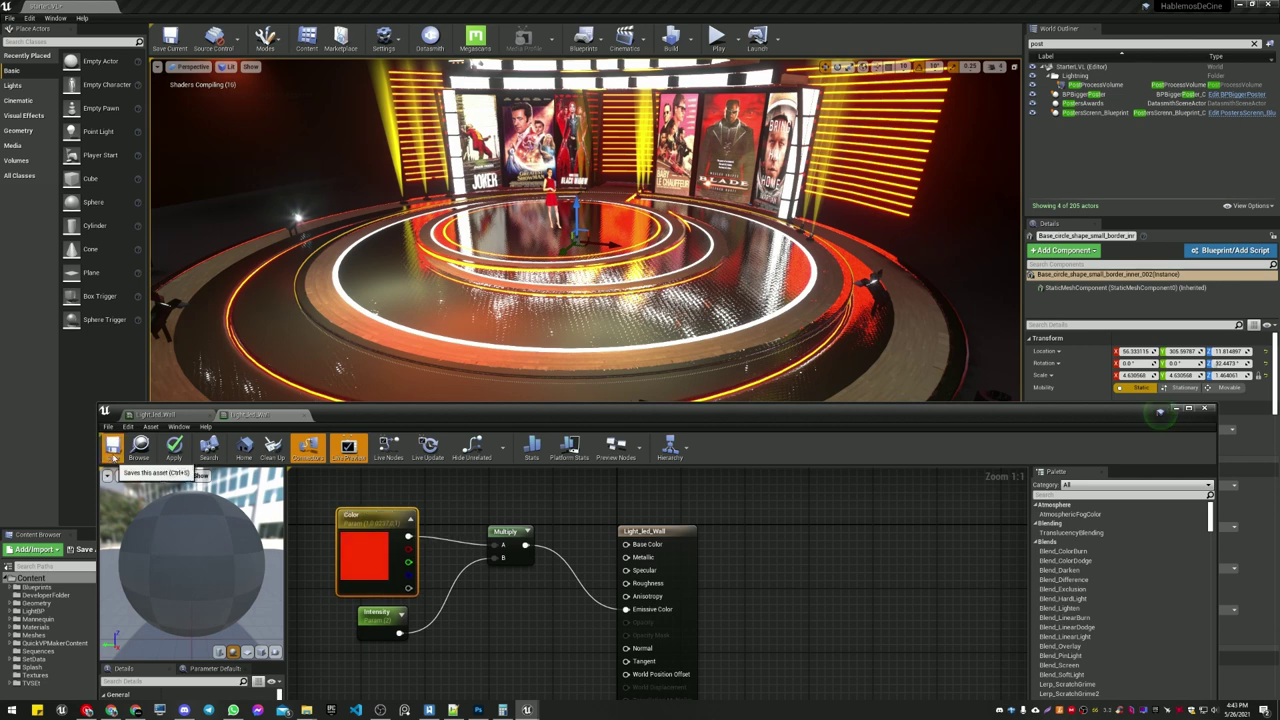
click(113, 450)
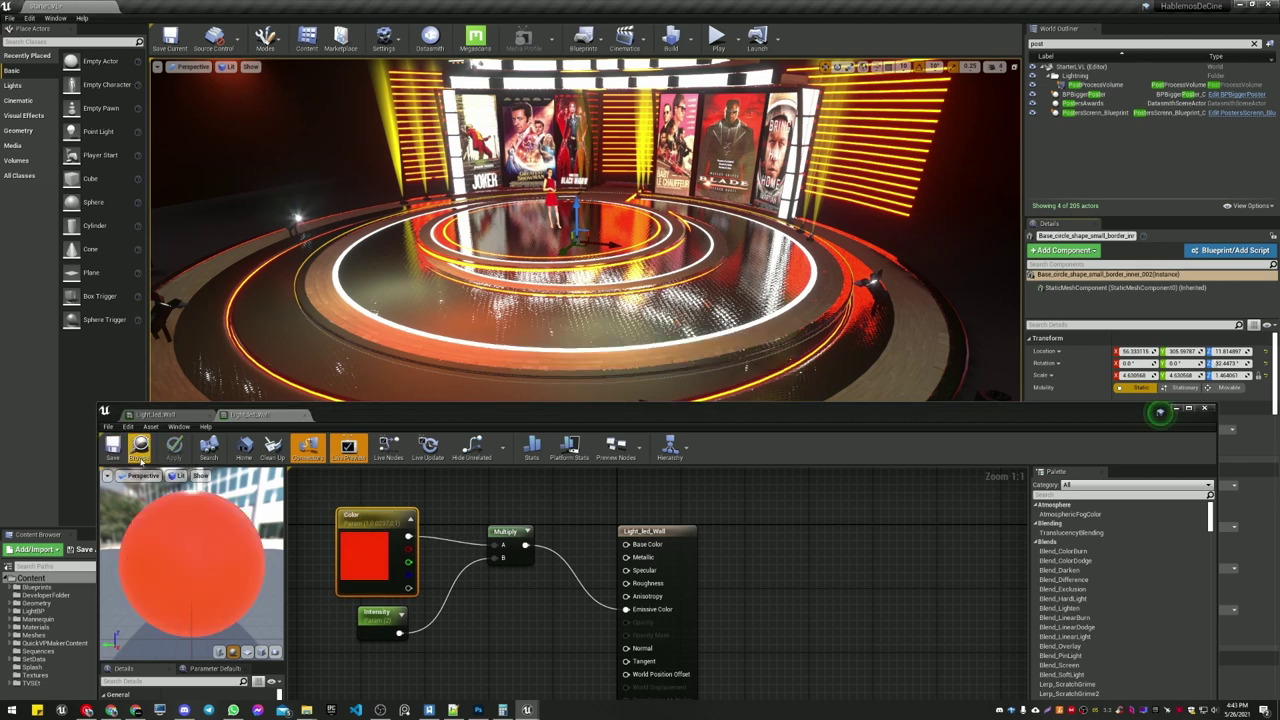
click(305, 416)
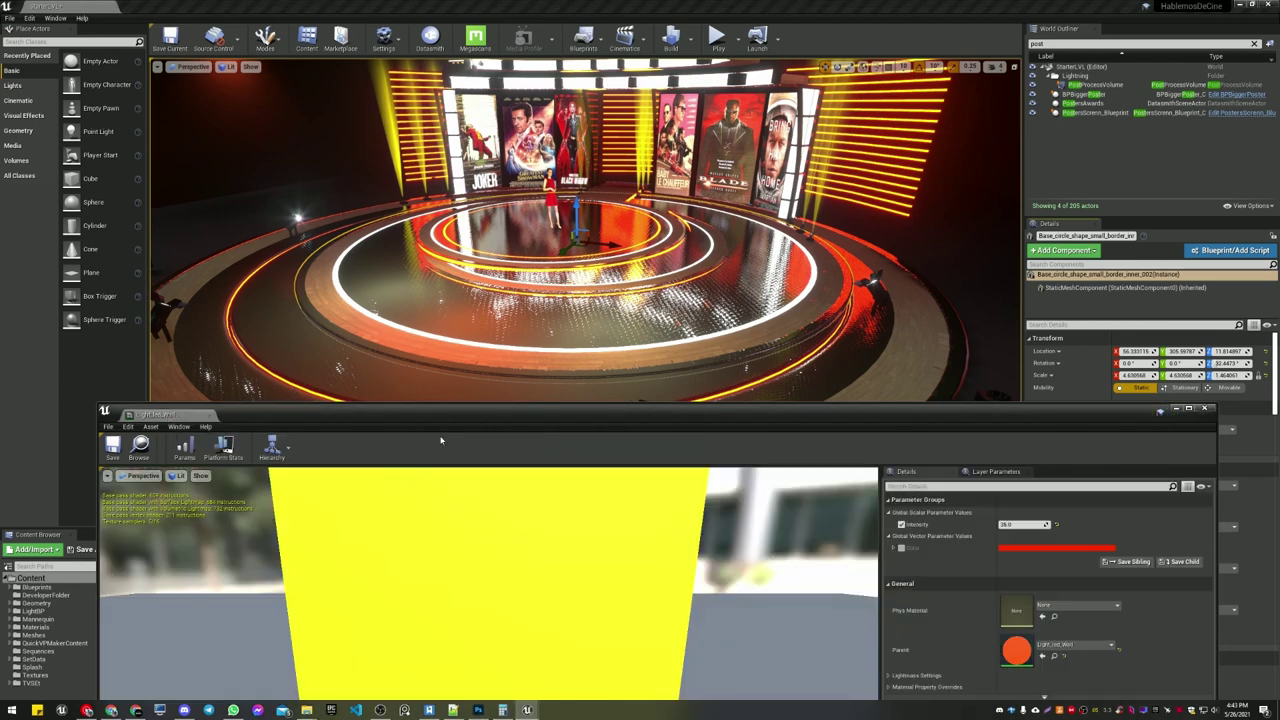
Override the Color parameter of the Light_led_Wall instance and set it to bright cyan.
click(901, 548)
click(1007, 547)
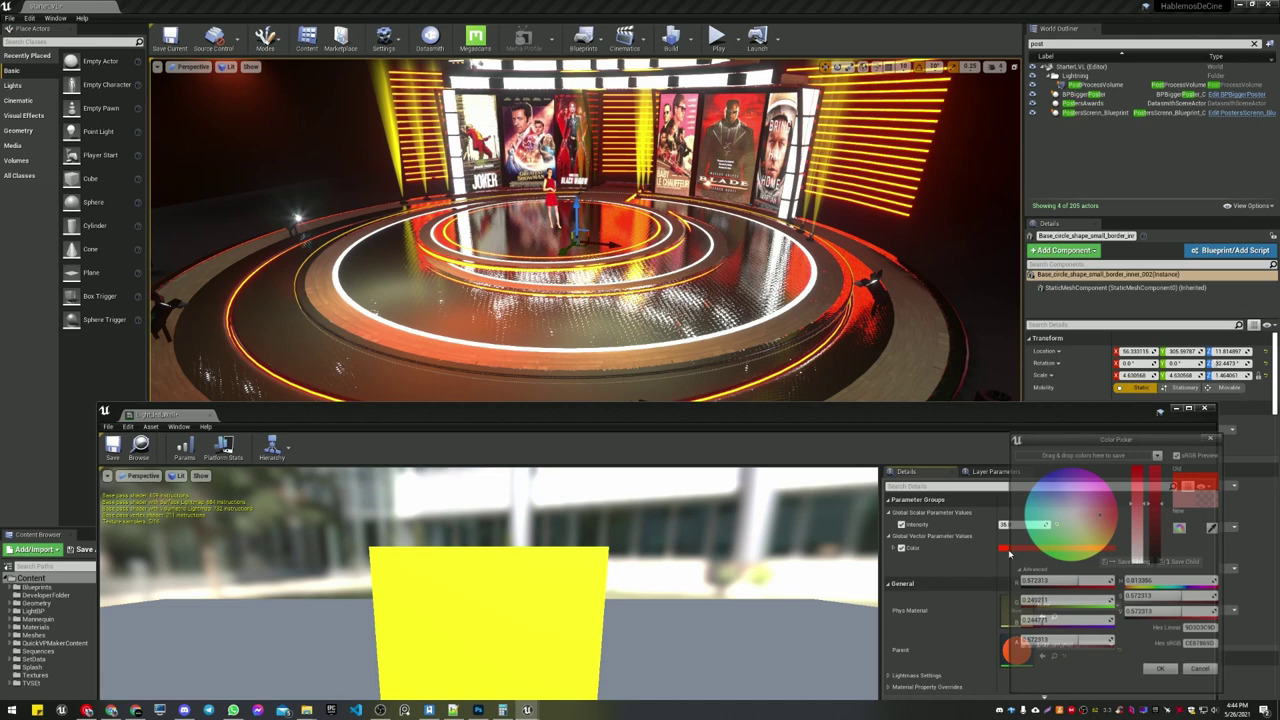
drag(1088, 524, 1027, 517)
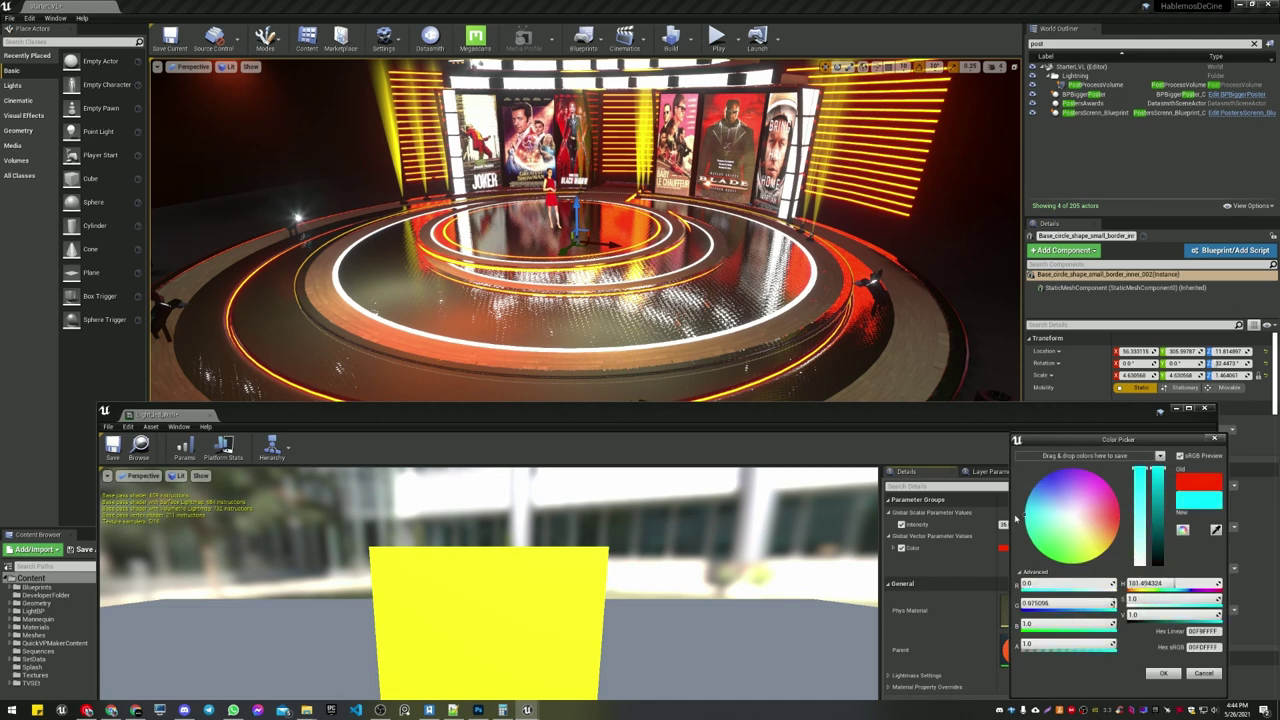
click(1161, 673)
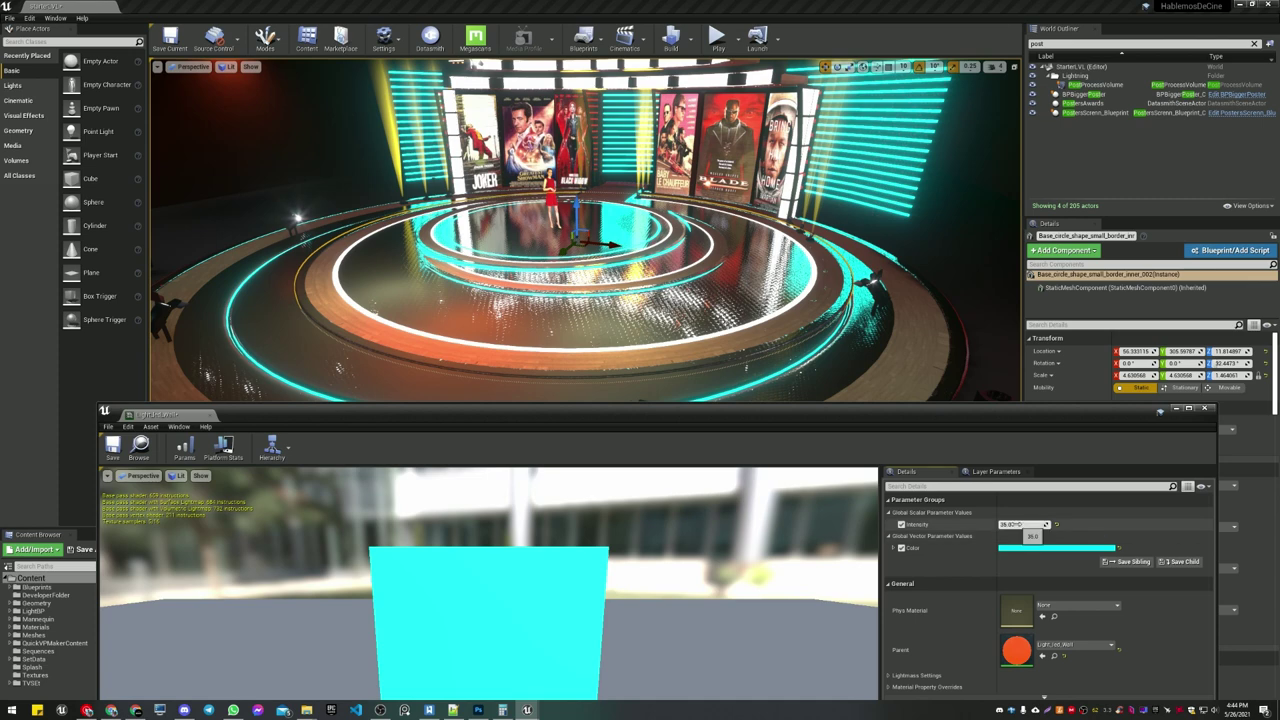
Lower the Light_led_Wall instance's Intensity to about 6.8, then save and close it.
drag(1022, 524, 984, 524)
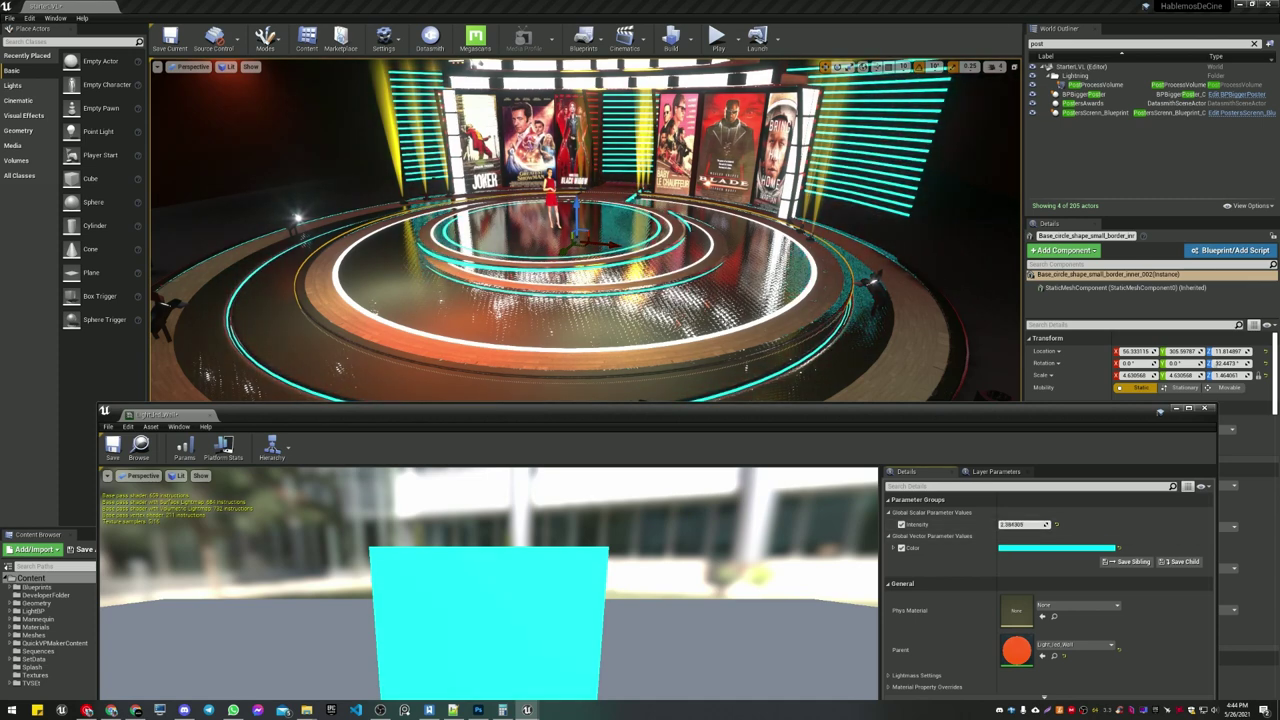
drag(1018, 524, 1032, 524)
click(113, 450)
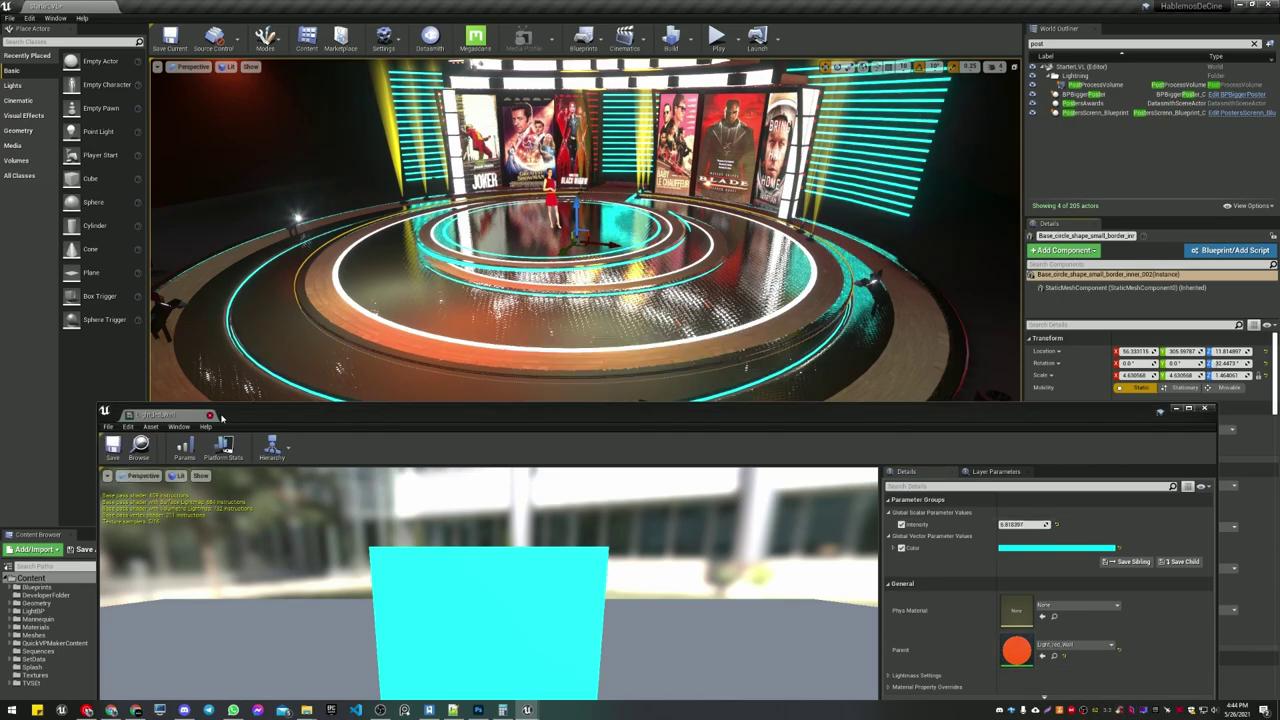
click(210, 415)
Locate the floor lights beneath the wall beside the Martian poster and select one, showing the full actor list without the search filter.
right_drag(430, 400, 600, 340)
key(w)
key(w)
key(s)
key(w)
right_drag(640, 300, 655, 340)
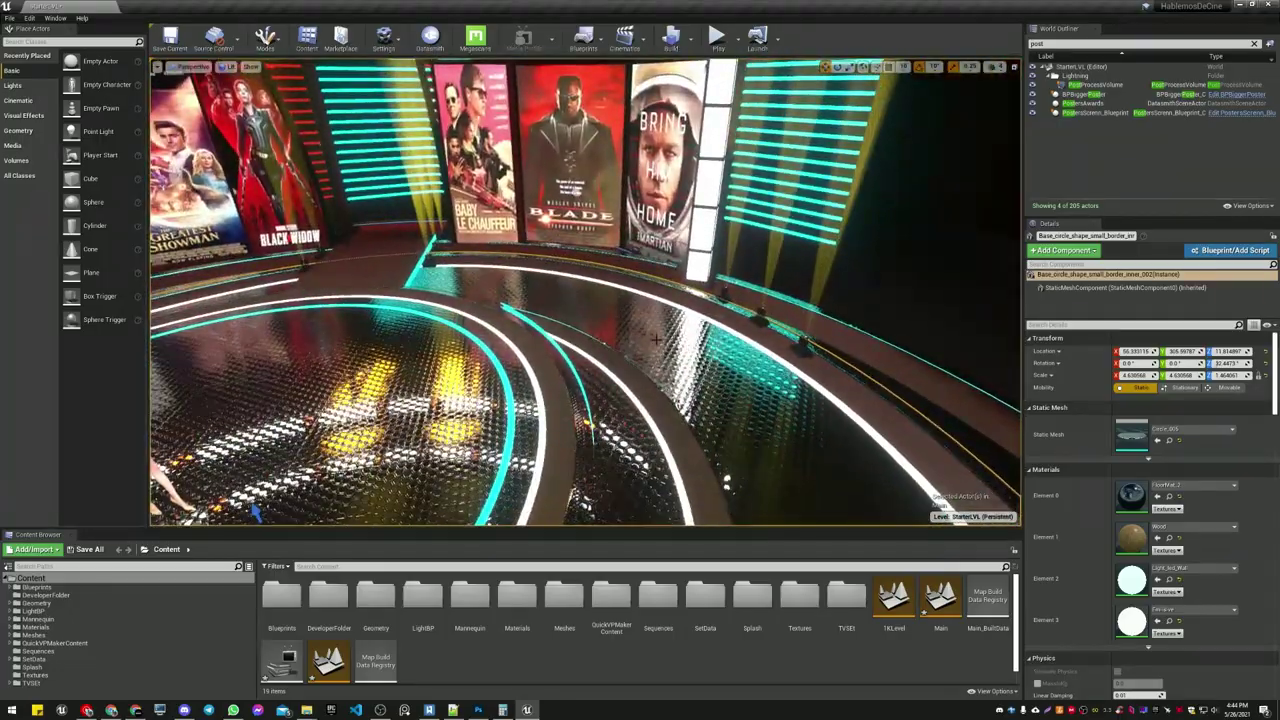
click(806, 345)
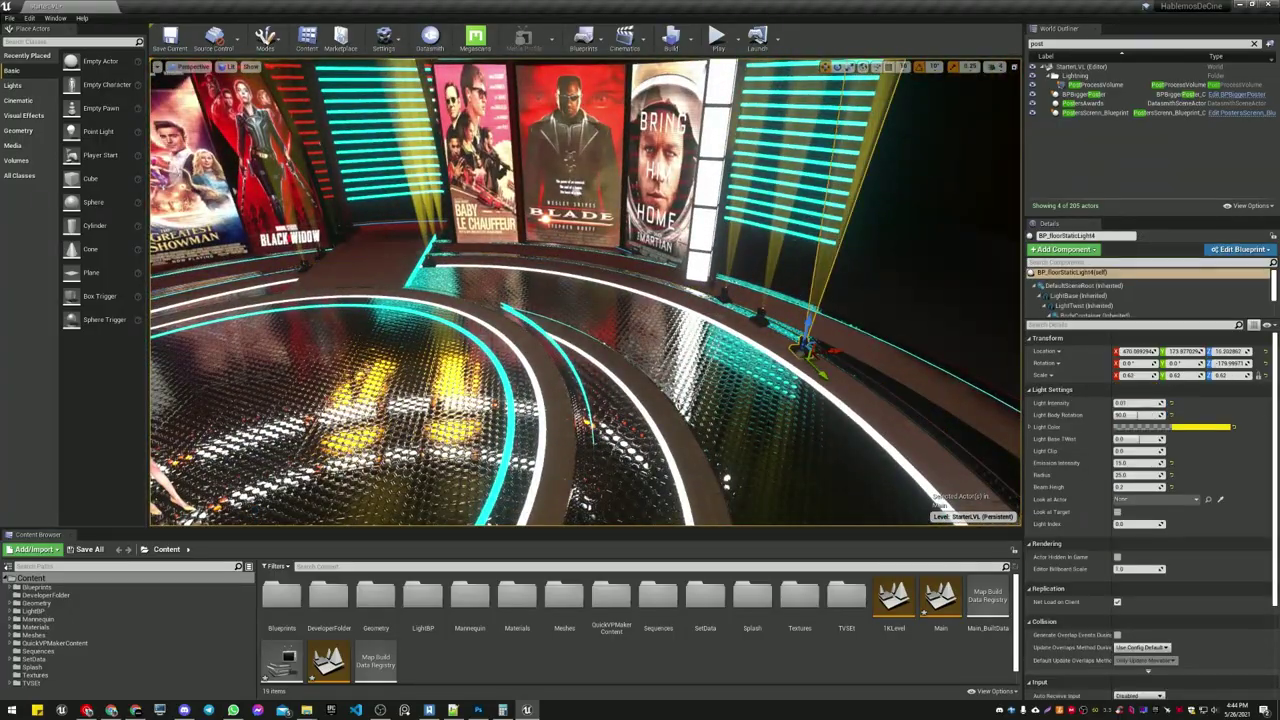
key(w)
mouse_move(806, 345)
right_down()
mouse_move(905, 340)
mouse_move(830, 350)
right_up()
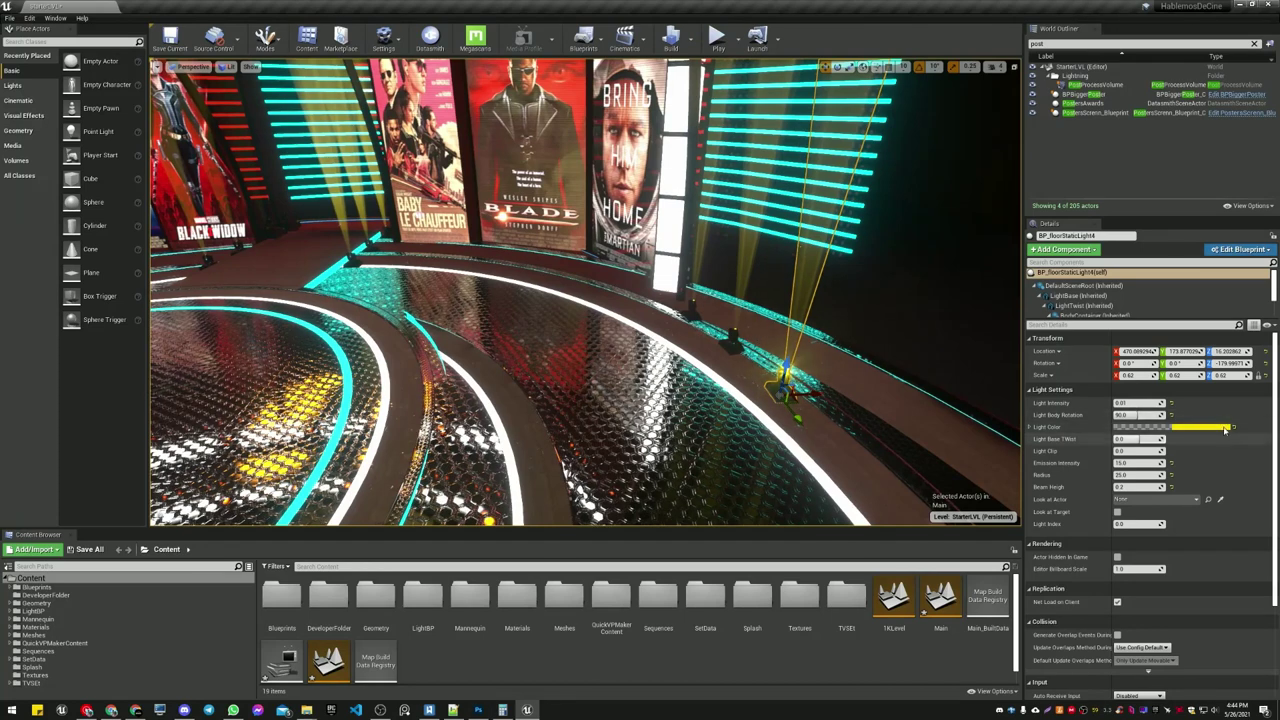
click(1254, 44)
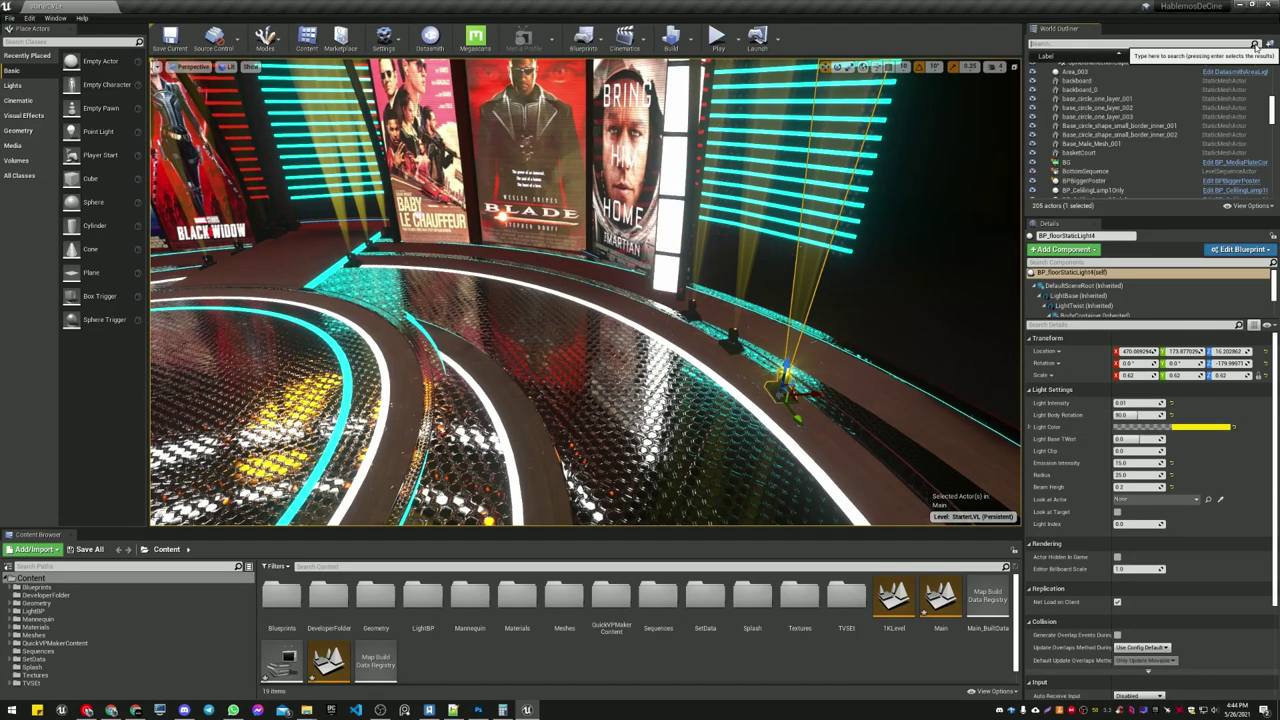
click(734, 336)
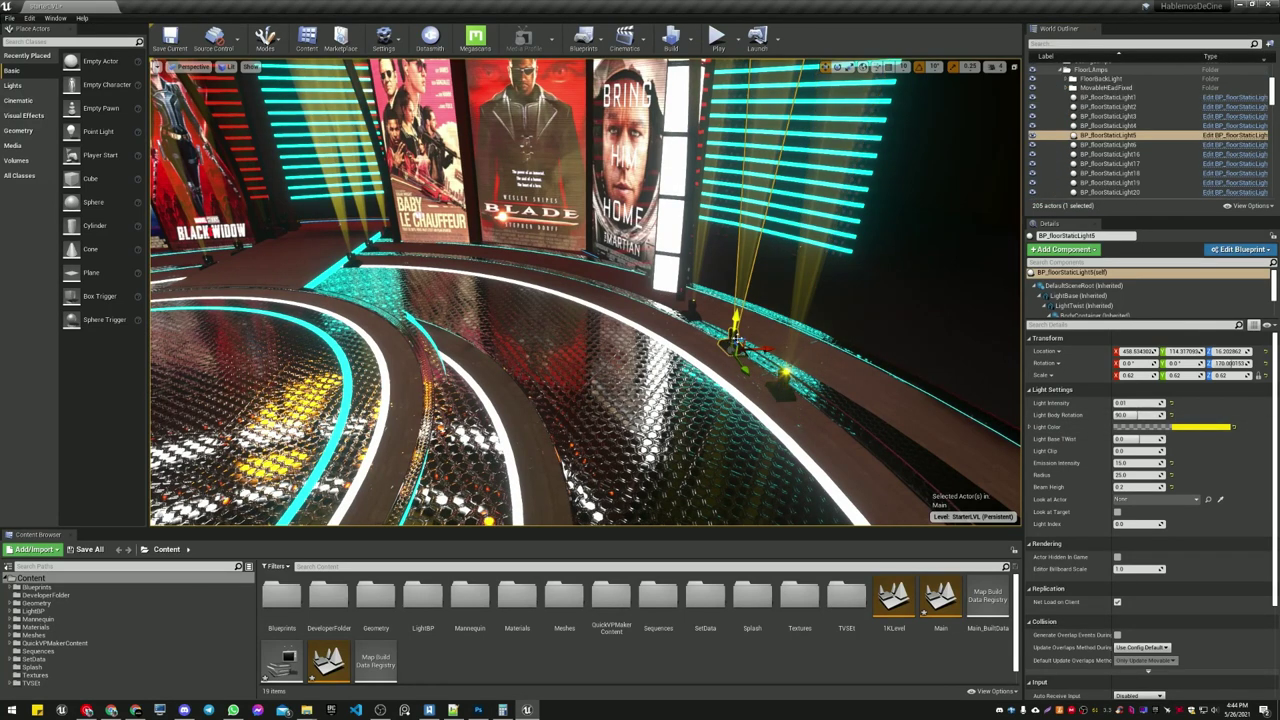
Set the Light Color of all the BP_floorStaticLight actors, from BP_floorStaticLight1 through BP_floorStaticLight21, to magenta.
click(1106, 97)
scroll(1149, 170, down, 3)
shift+click(1148, 154)
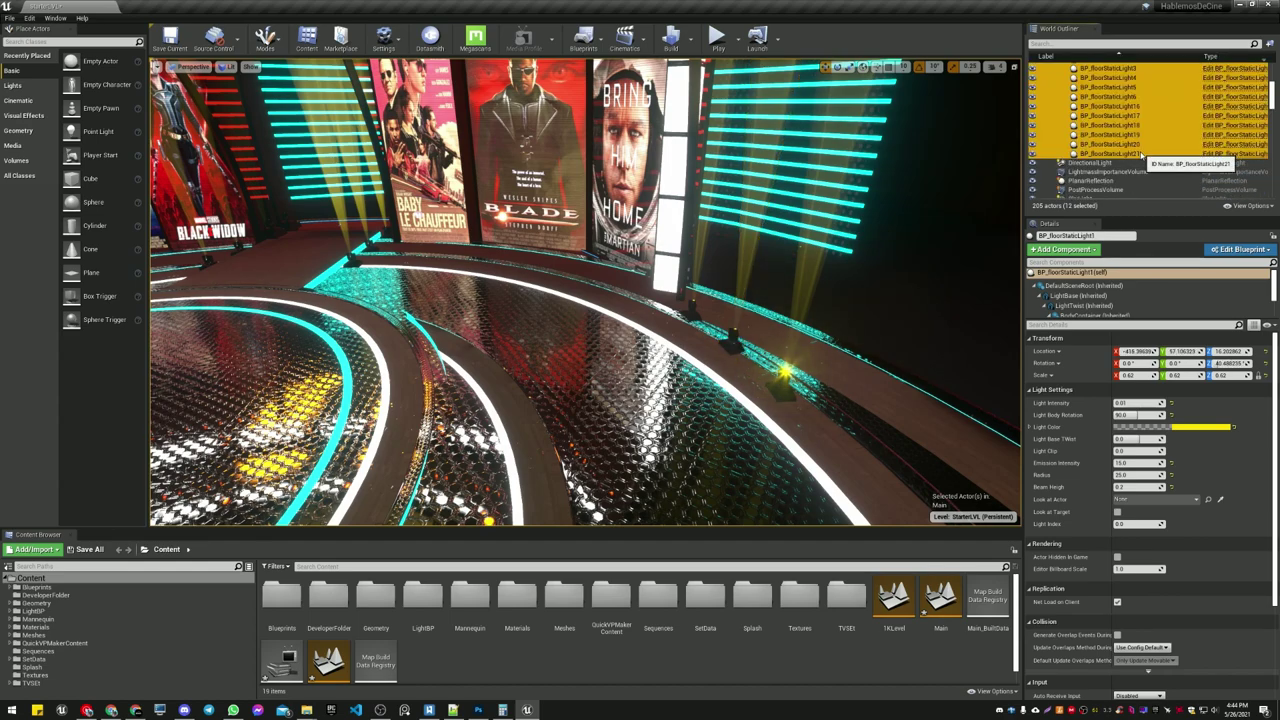
key(f)
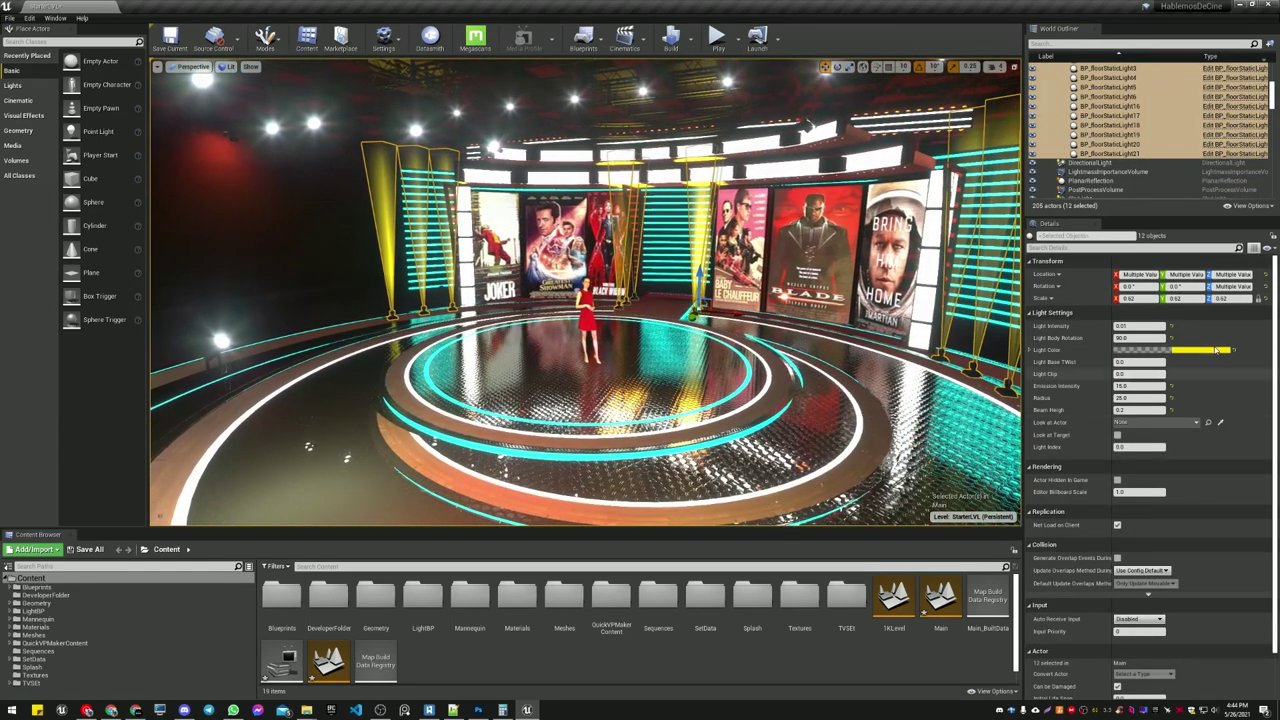
click(1200, 350)
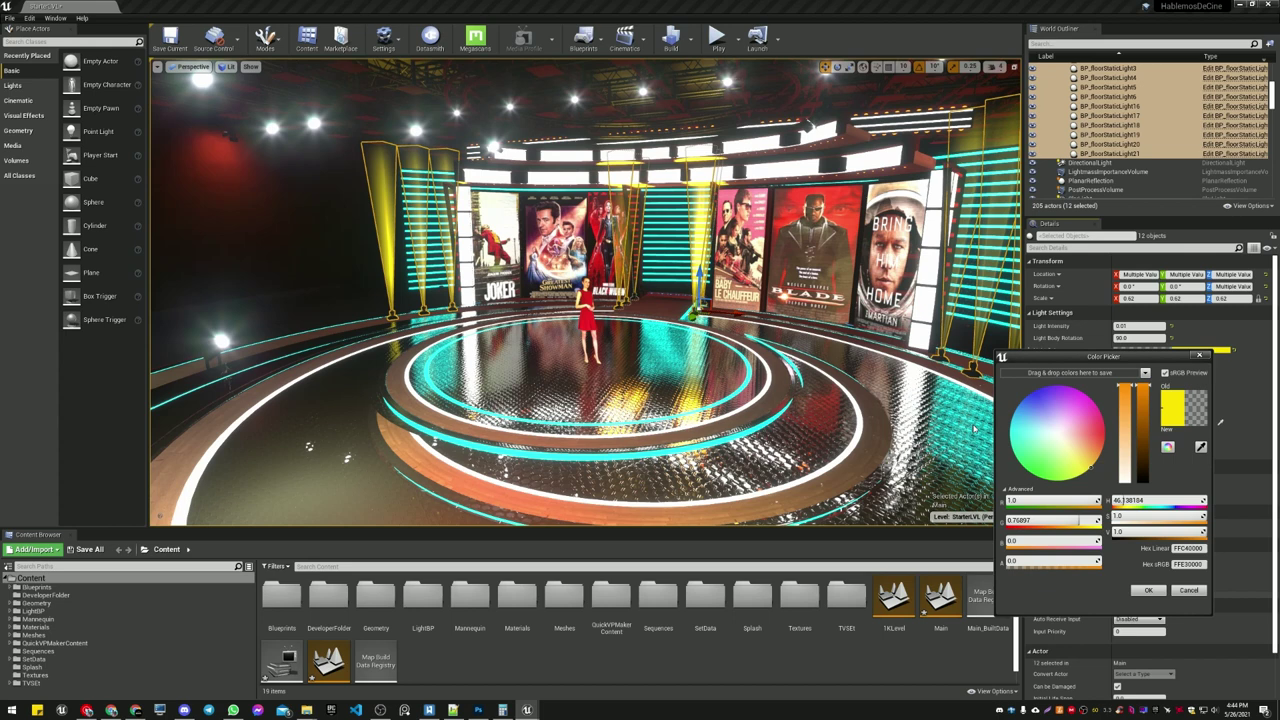
click(1011, 424)
drag(1043, 413, 1095, 387)
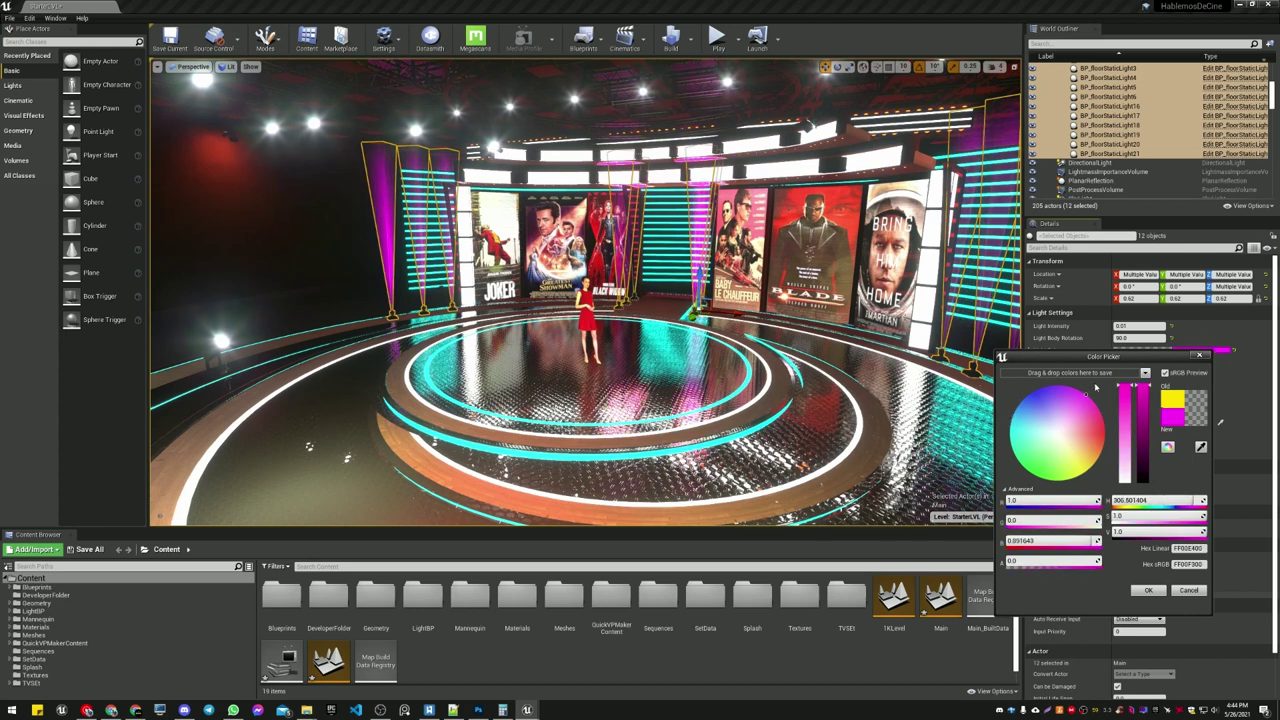
click(1148, 595)
Save the level and open the Emissive material instance used by the base_circle_one_layer_001 mesh.
right_drag(726, 407, 790, 410)
key(Escape)
click(726, 407)
key(ctrl+s)
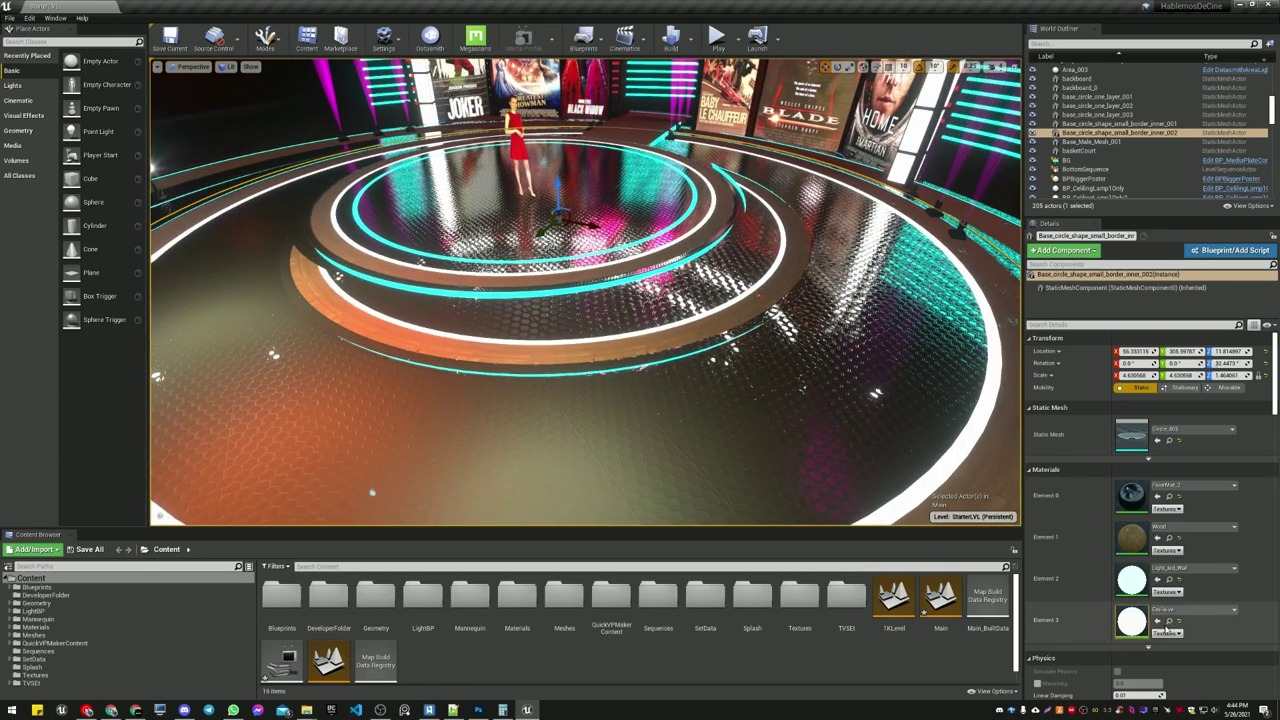
click(640, 320)
click(630, 228)
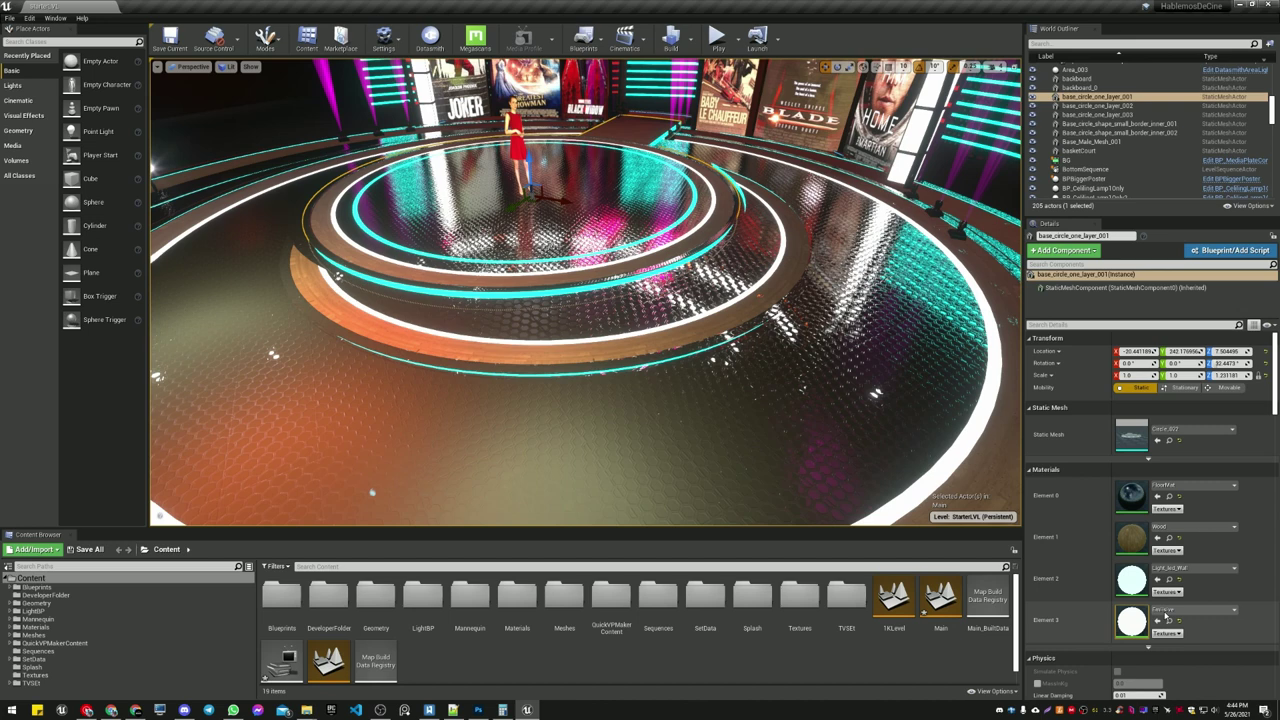
click(1170, 622)
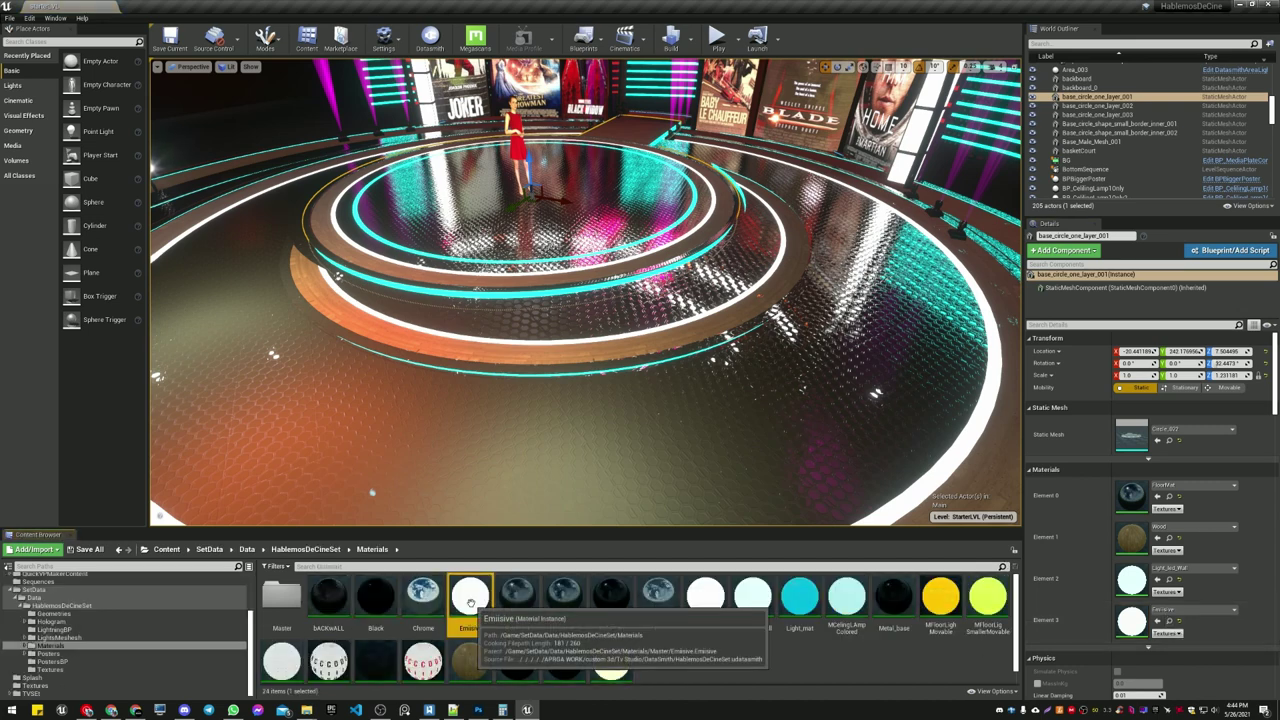
double_click(471, 598)
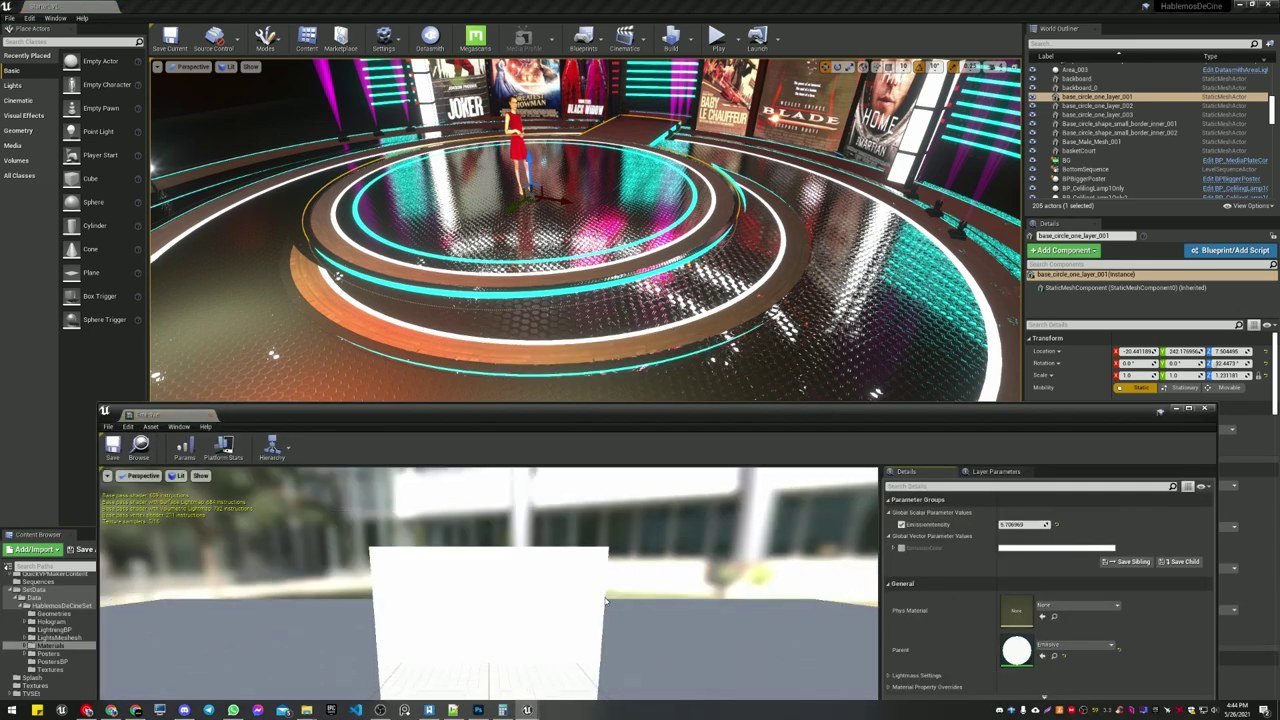
Override the Emissive instance's EmissionColor with magenta and close the material editor.
click(902, 549)
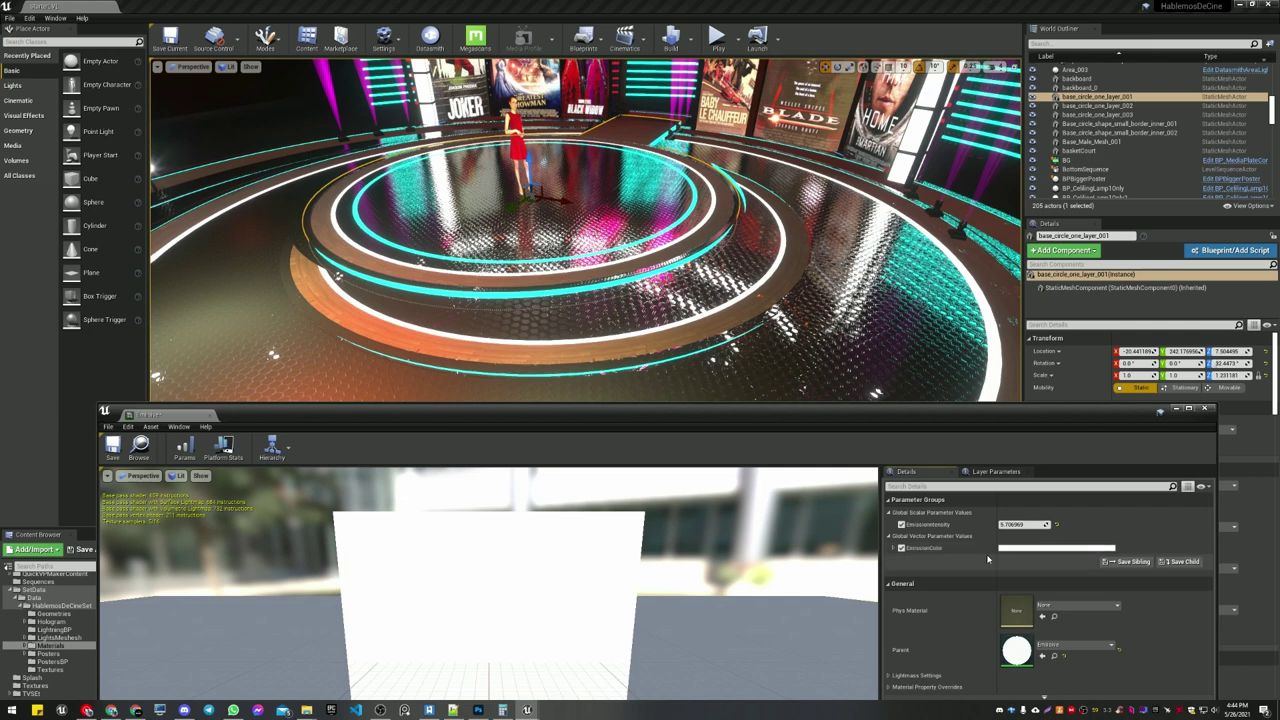
click(1045, 548)
drag(1092, 505, 1114, 462)
click(1177, 673)
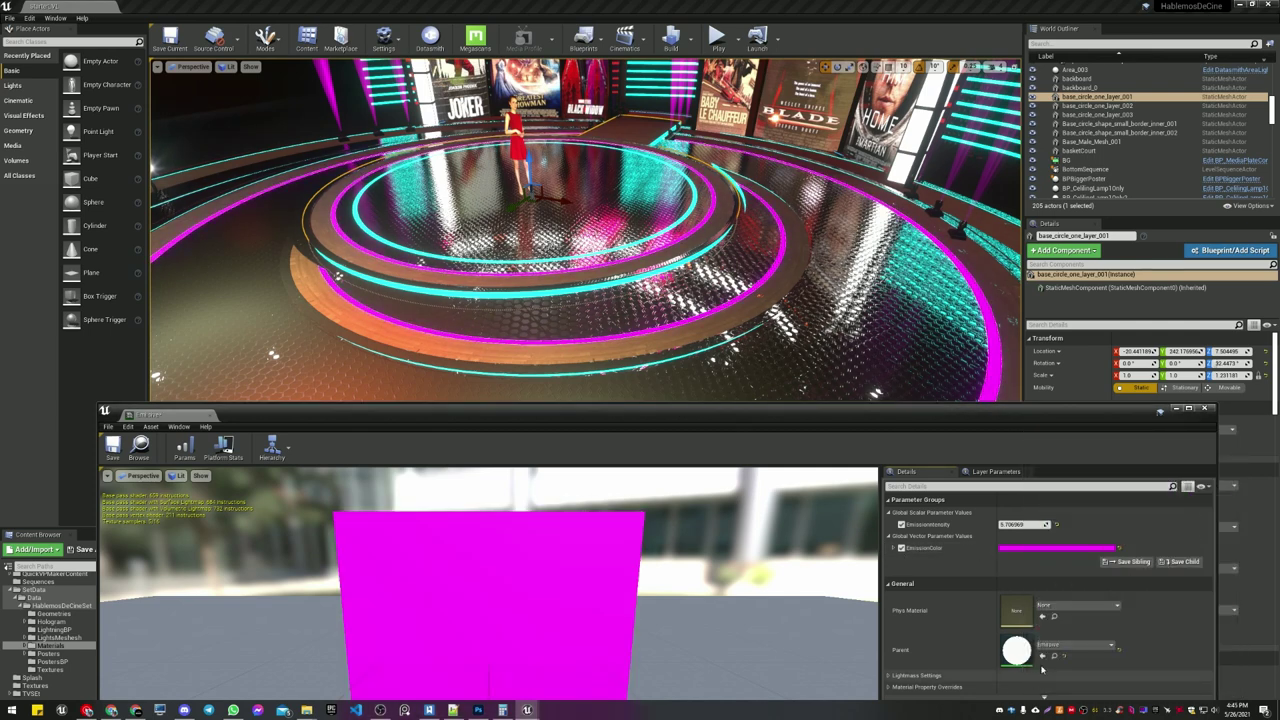
click(1206, 410)
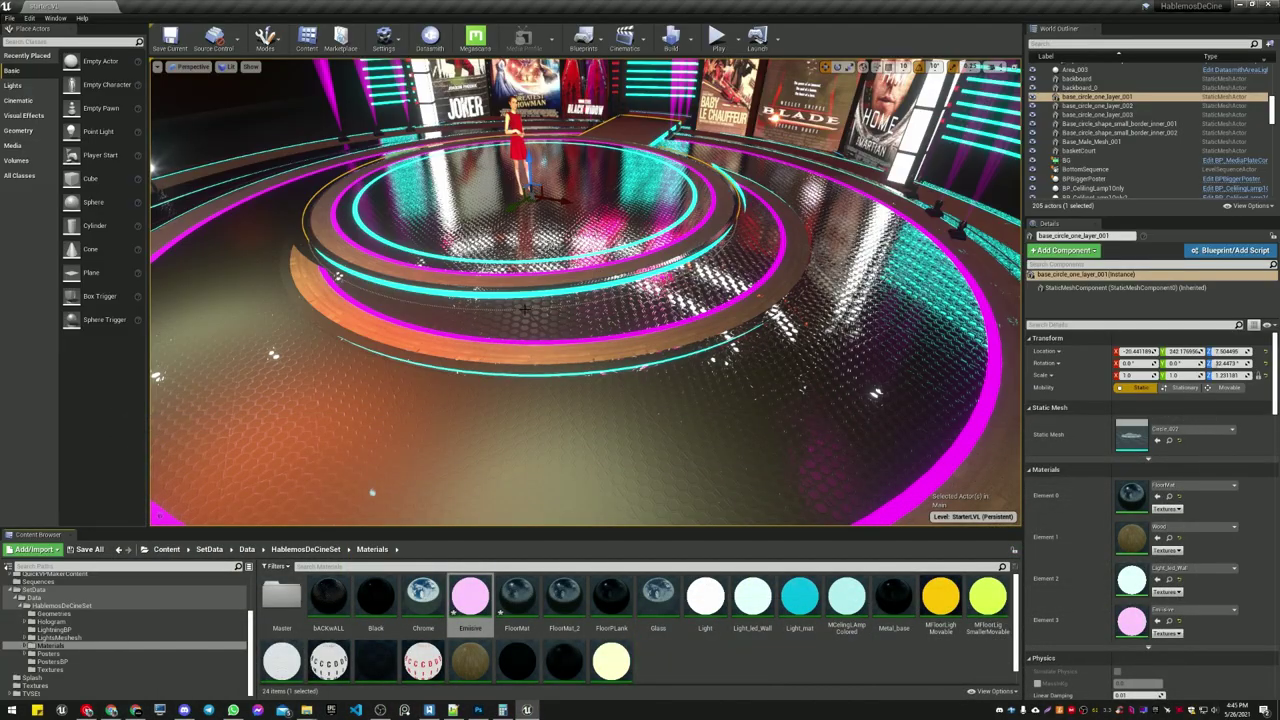
Examine the recoloured floor lights beside the Joker poster and the stage's glowing rings from several viewpoints.
right_drag(524, 309, 560, 215)
key(Escape)
right_drag(560, 317, 500, 280)
click(584, 364)
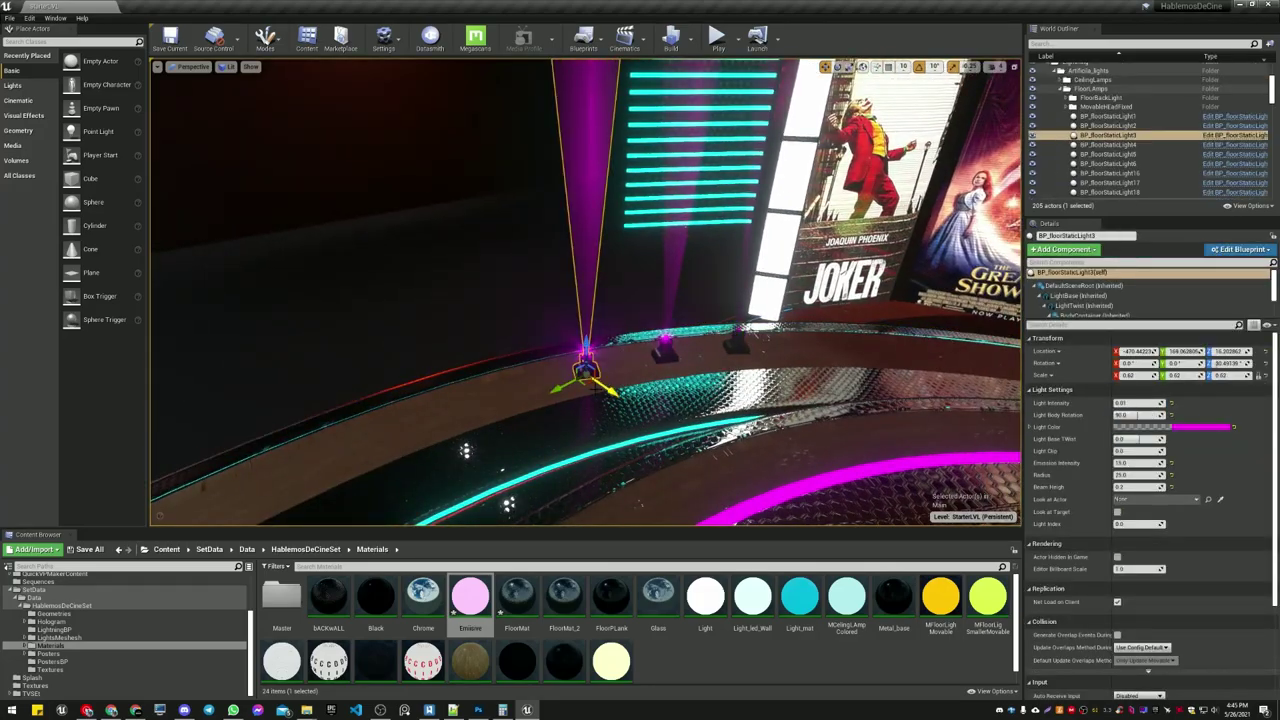
drag(596, 387, 568, 391)
key(s)
right_drag(568, 391, 590, 485)
key(w)
key(s)
click(557, 266)
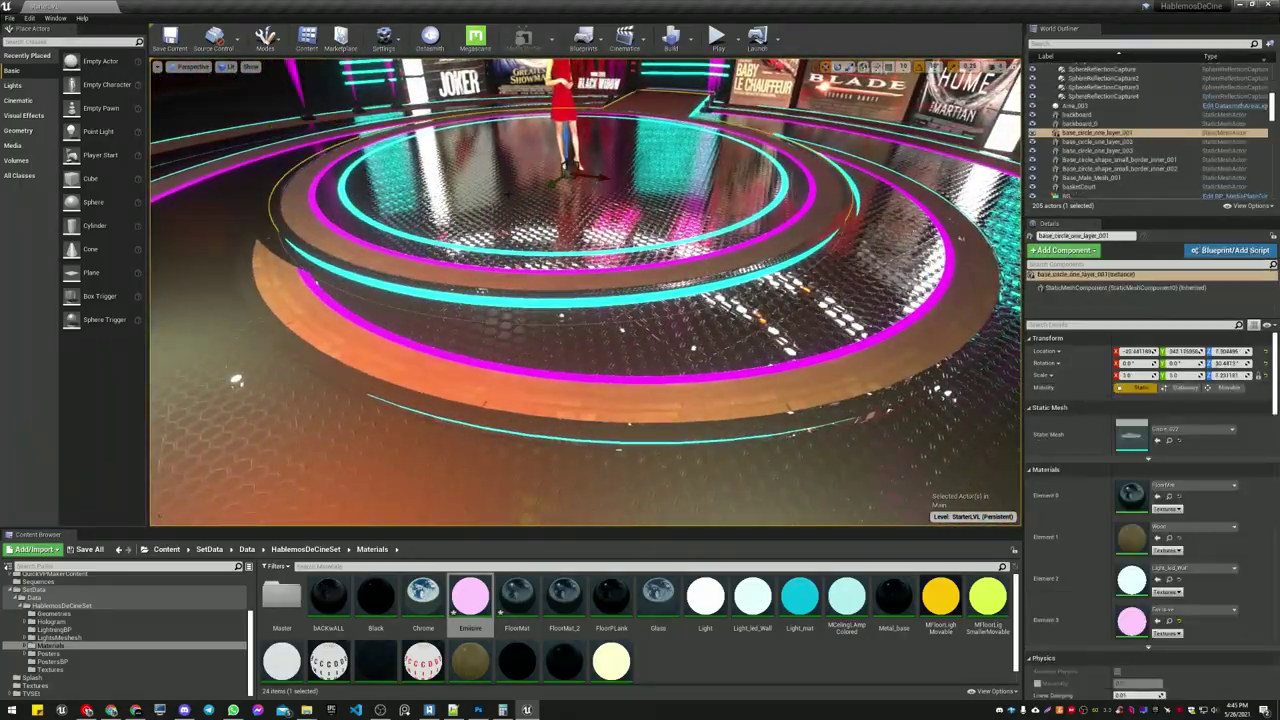
Enable Use Emissive for Static Lighting in the Lightmass Settings of Base_circle_shape_small_border_inner_001.
scroll(1135, 571, down, 3)
scroll(1083, 545, down, 10)
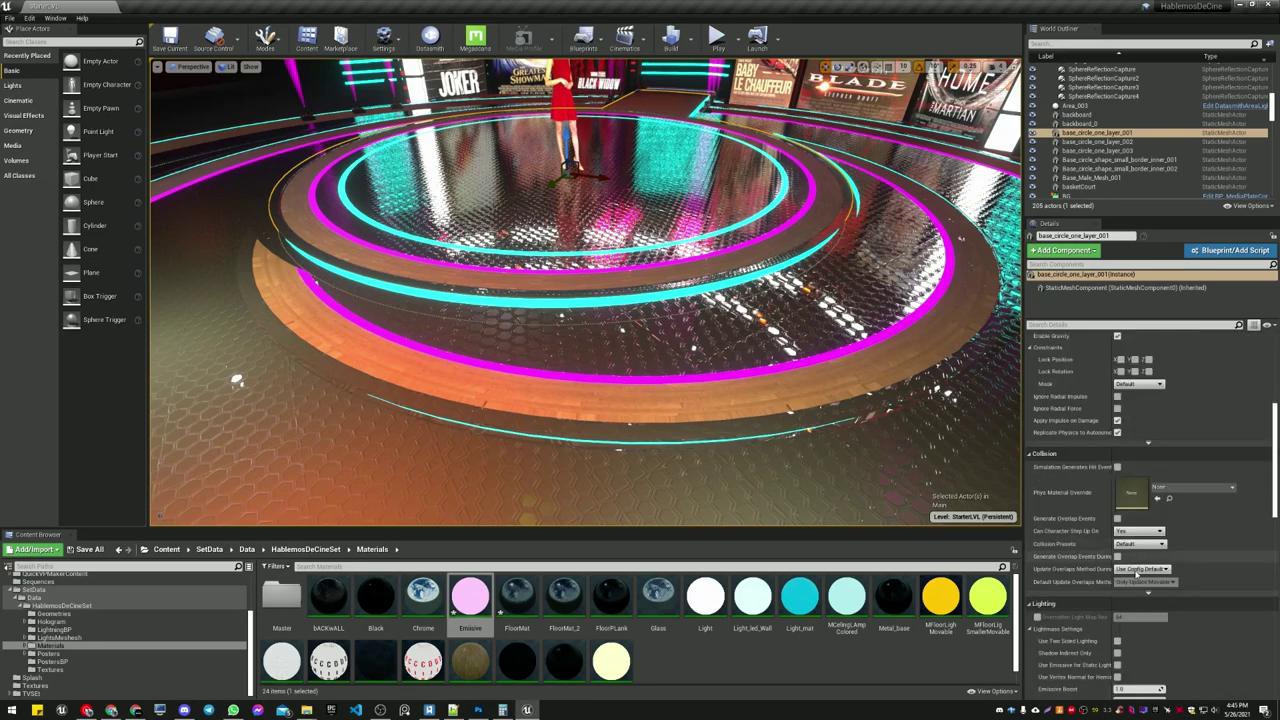
scroll(1083, 545, down, 2)
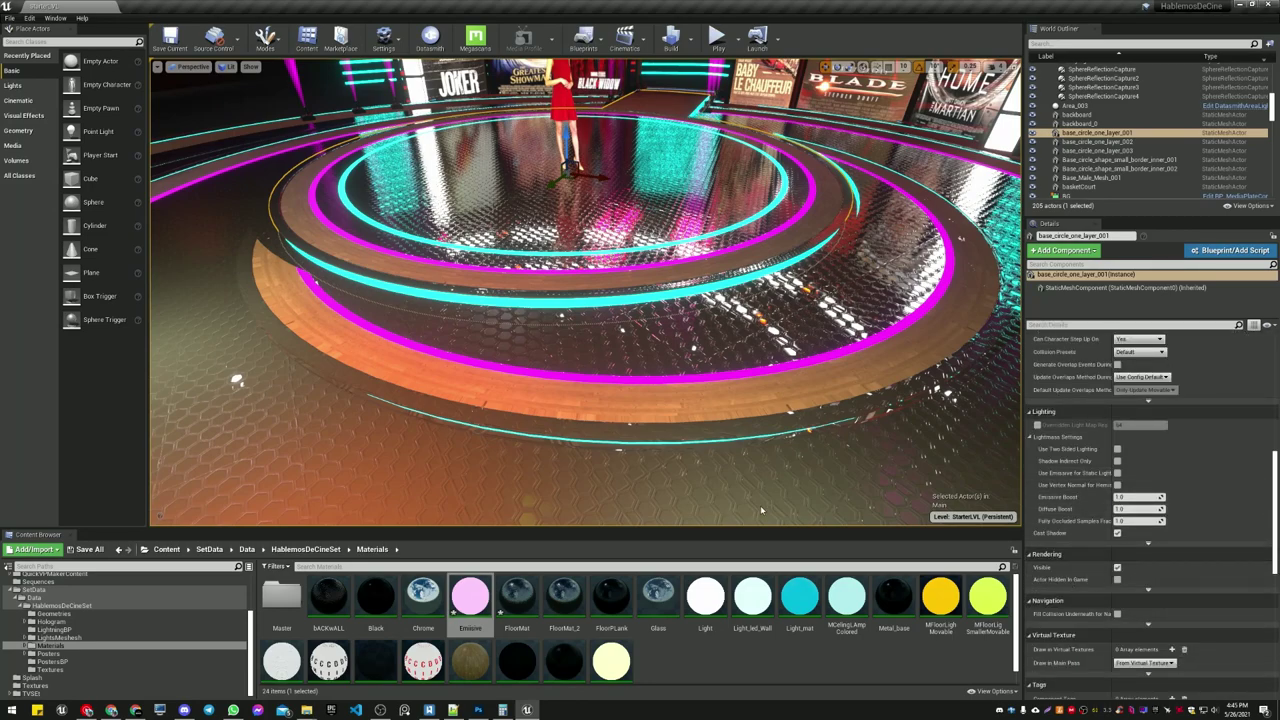
key(f)
click(688, 354)
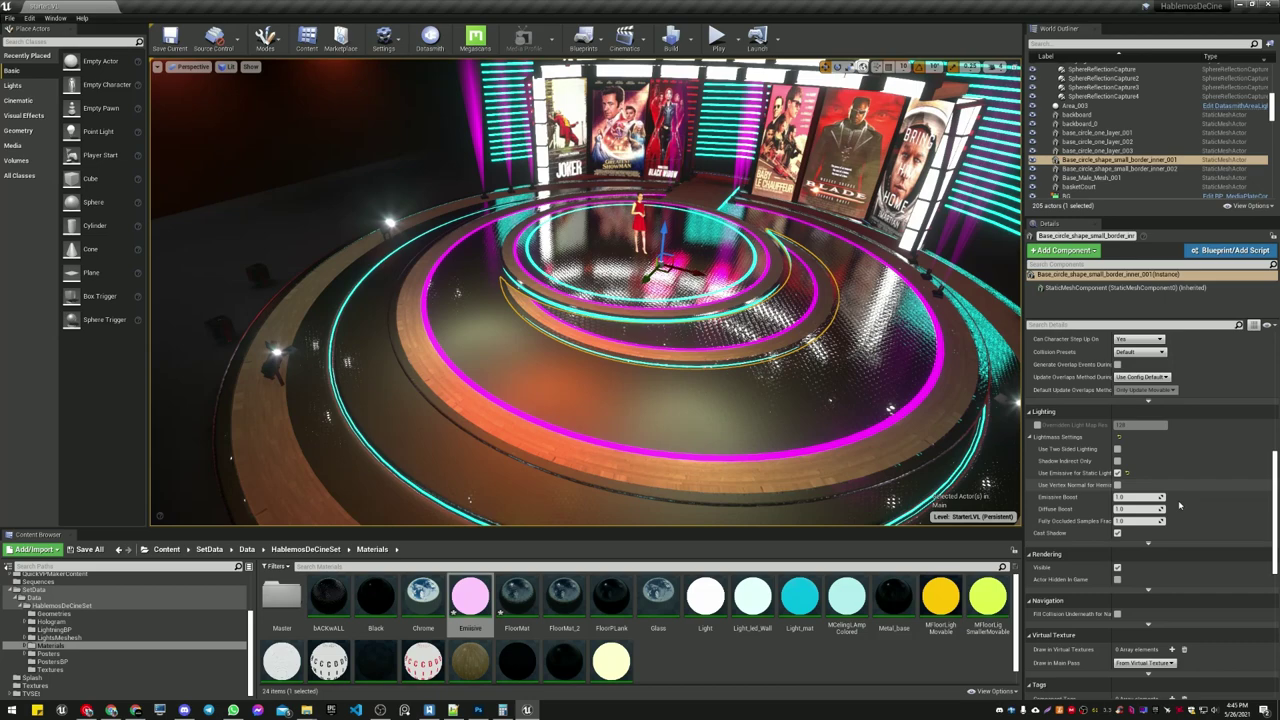
click(1118, 473)
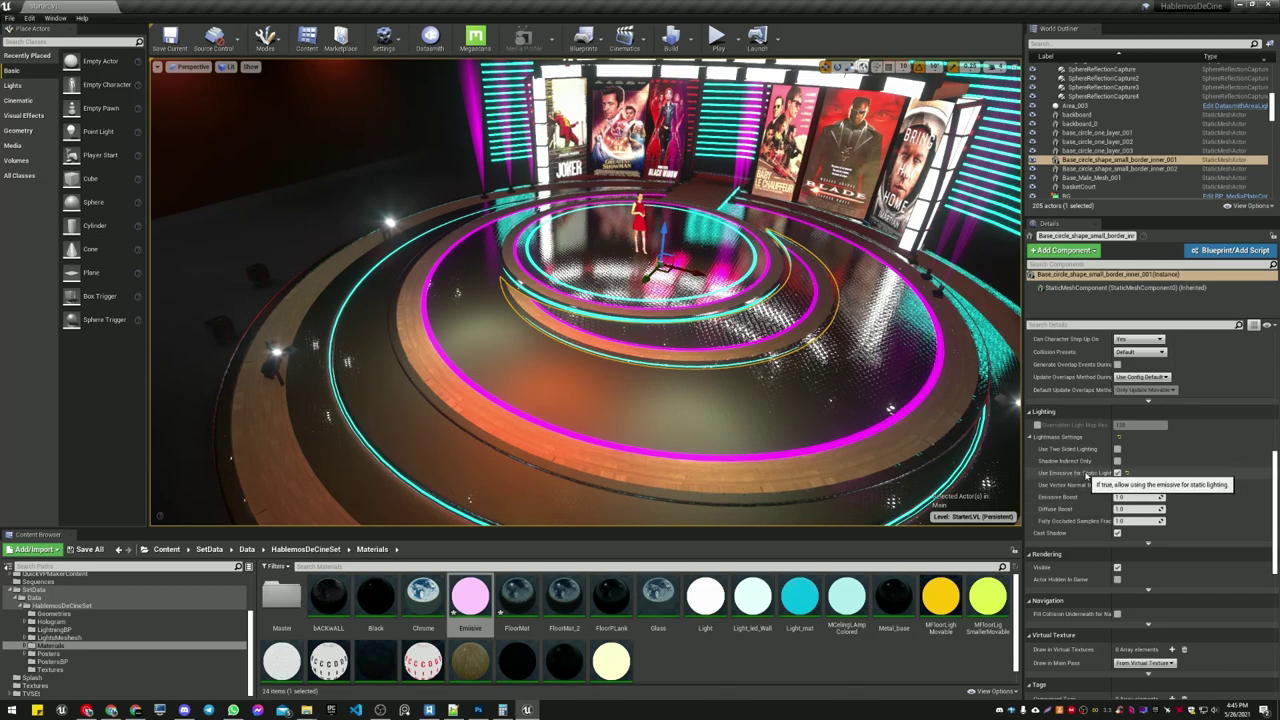
Enable Use Emissive for Static Lighting for base_circle_one_layer_001 and 002 together with Base_circle_shape_small_border_inner_001 and 002.
right_drag(674, 424, 635, 289)
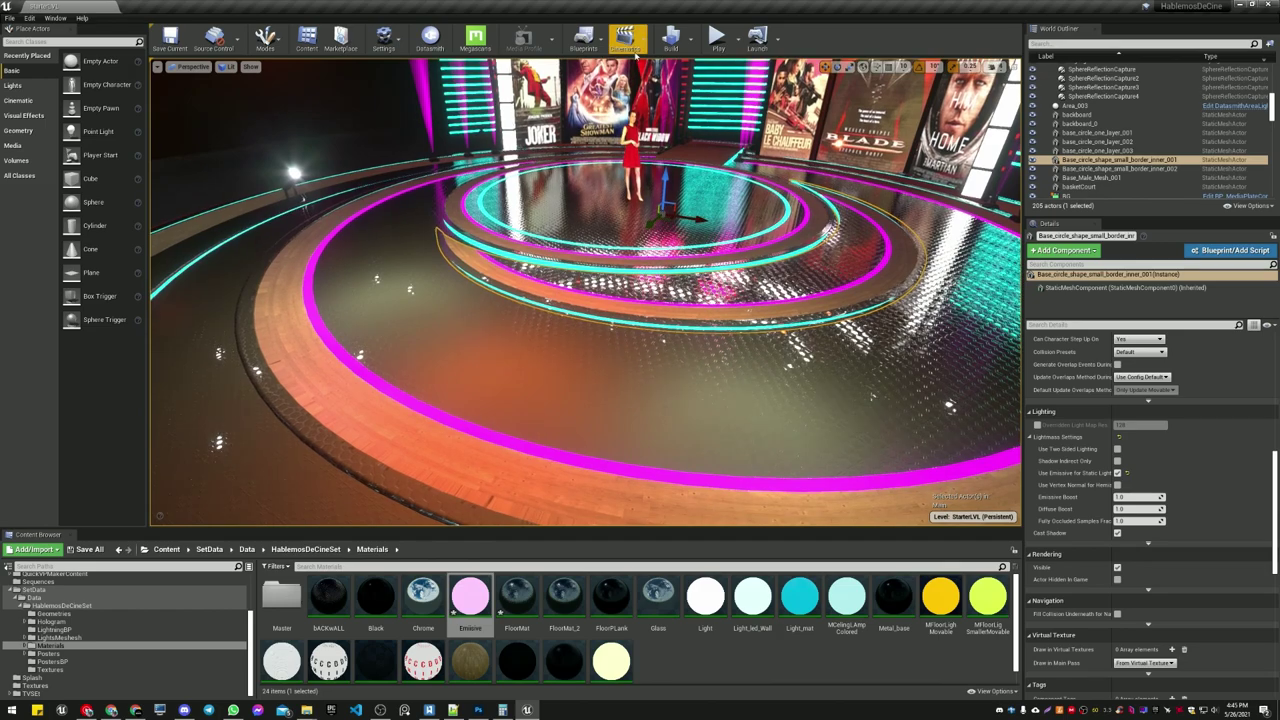
drag(673, 345, 575, 362)
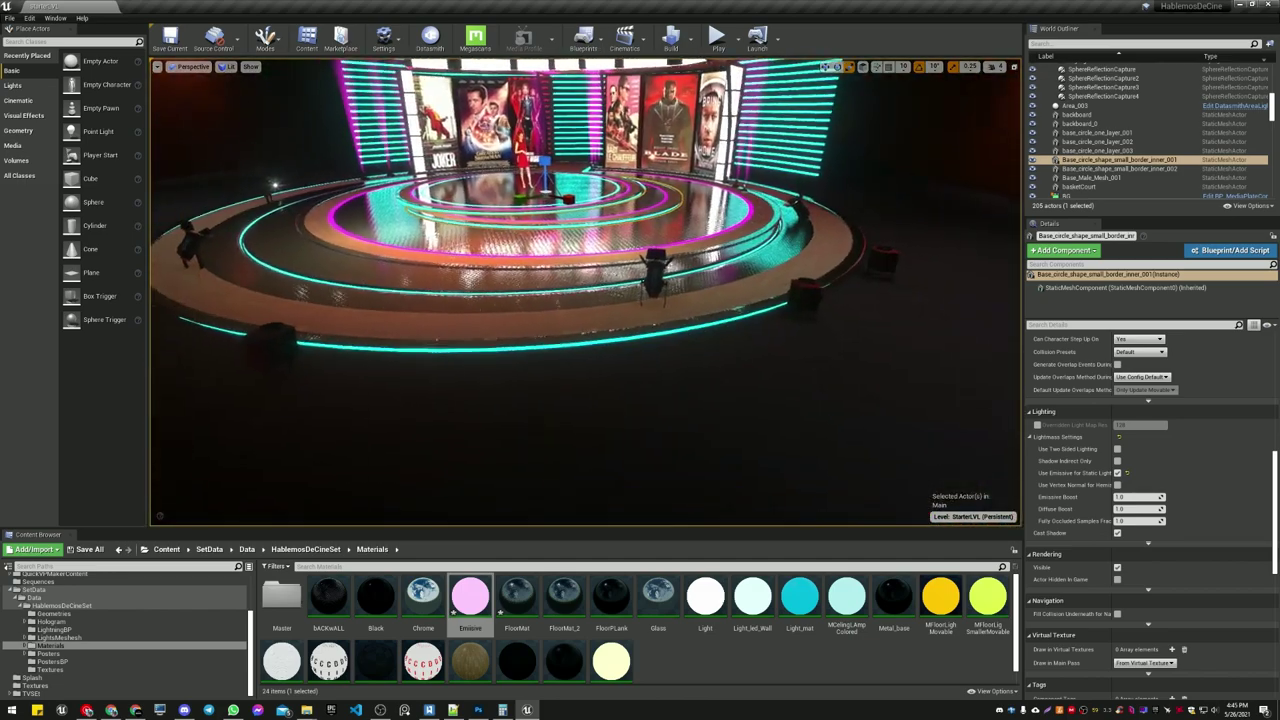
mouse_move(585, 290)
right_down()
mouse_move(585, 220)
mouse_move(585, 300)
right_up()
right_drag(629, 191, 629, 196)
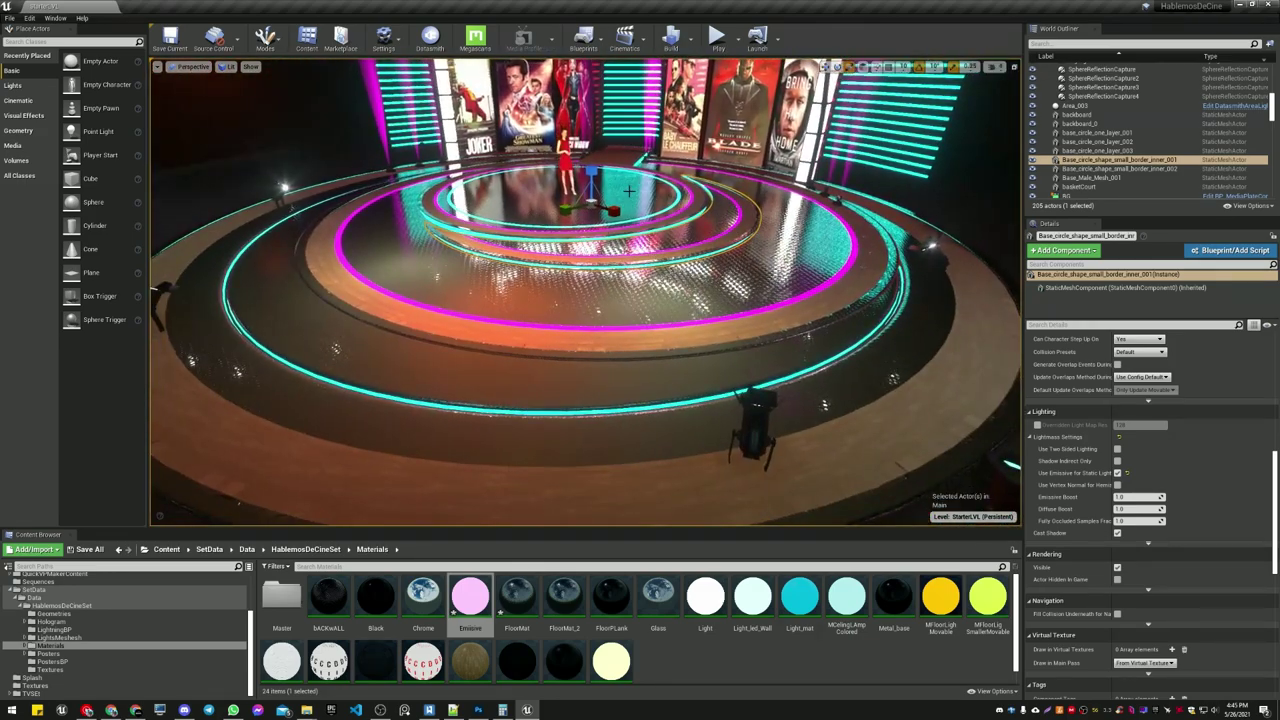
click(629, 191)
ctrl+click(698, 235)
click(668, 206)
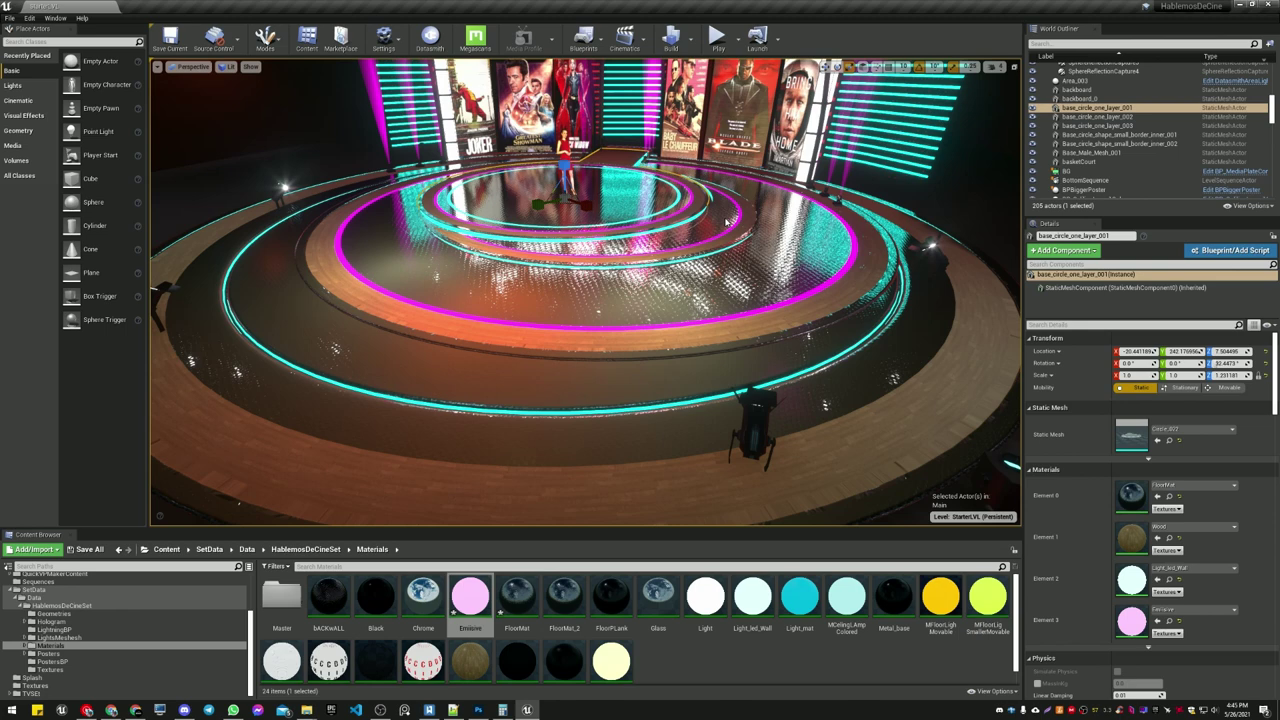
ctrl+click(725, 220)
ctrl+click(811, 252)
ctrl+click(931, 374)
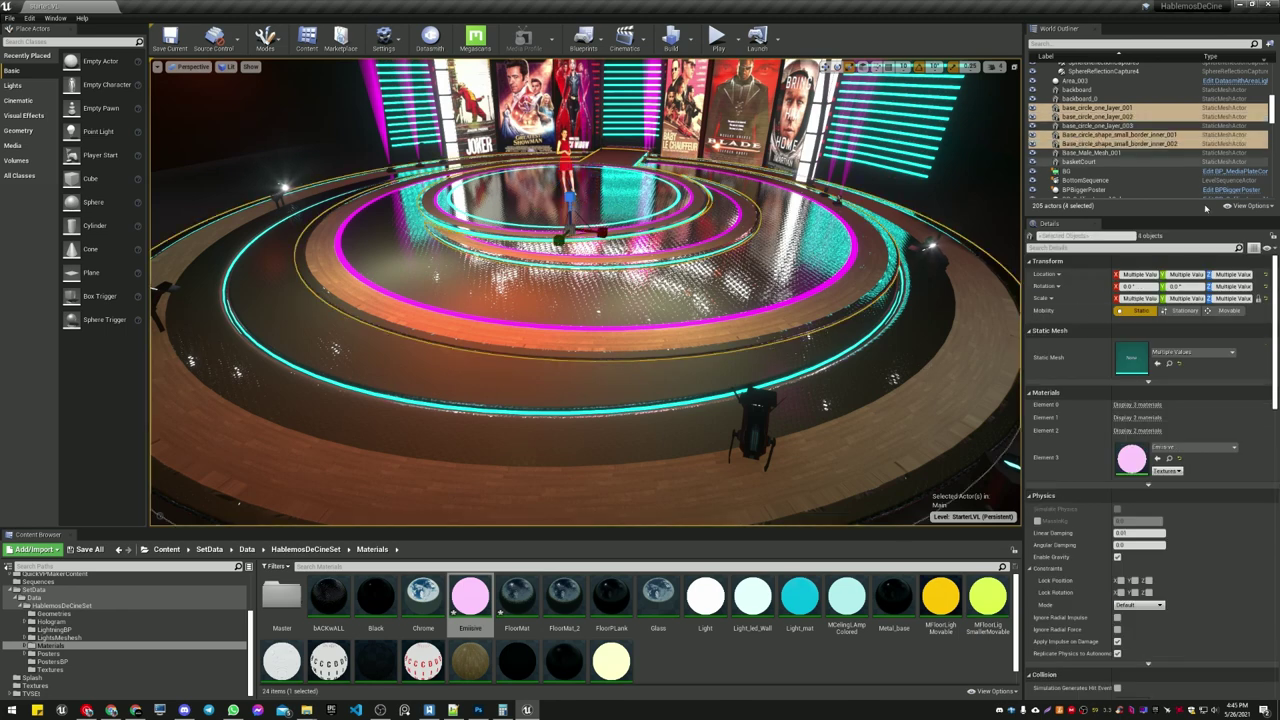
scroll(1147, 556, down, 6)
scroll(1147, 556, down, 1)
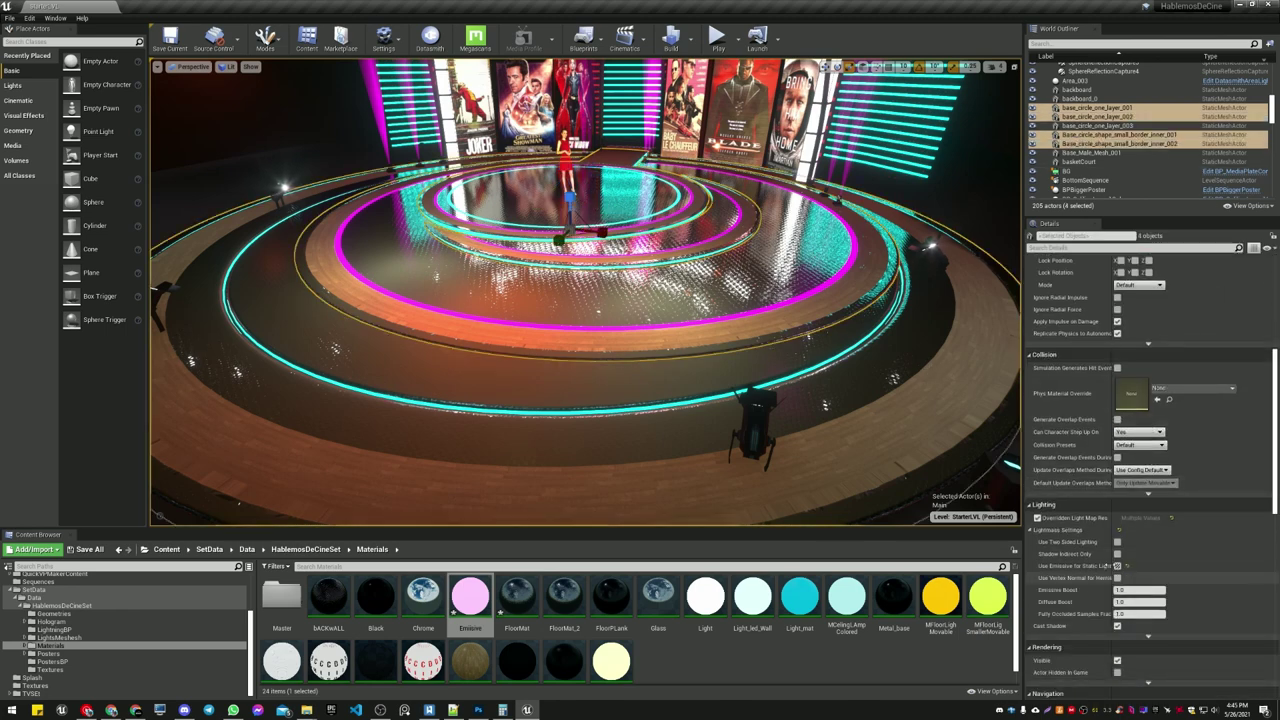
click(1118, 567)
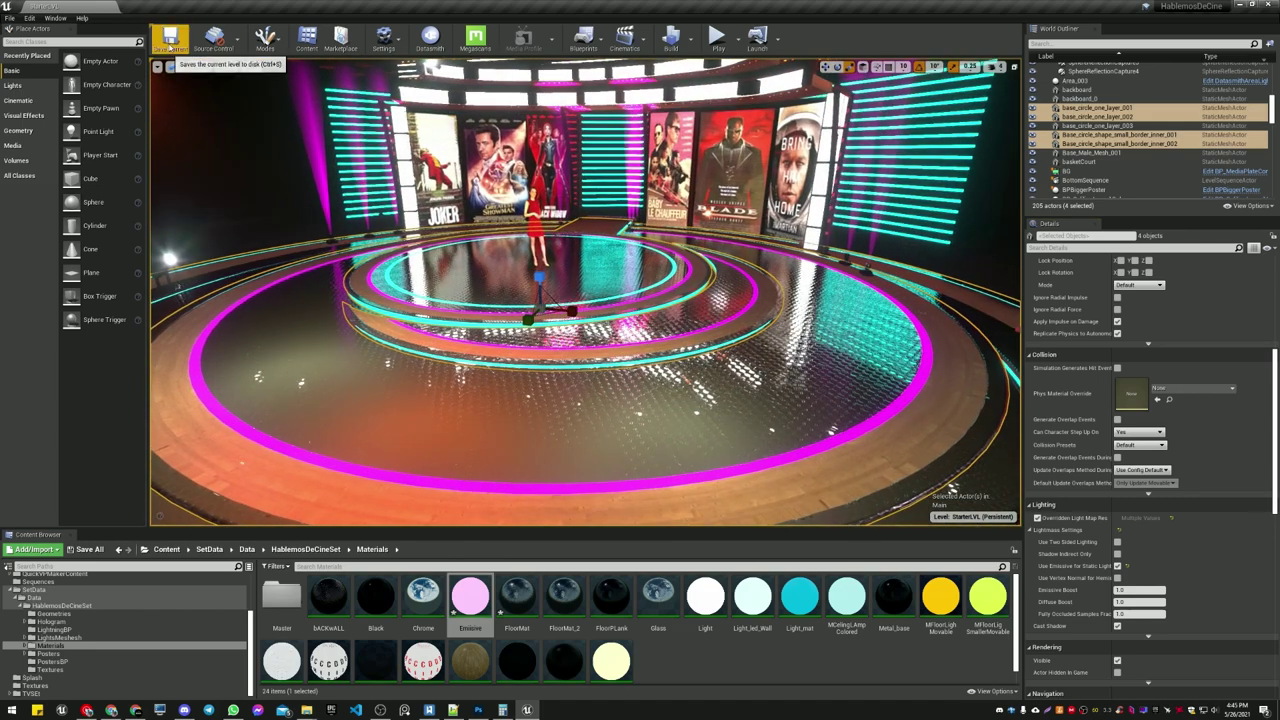
Save the level and build the lighting for all levels.
click(170, 42)
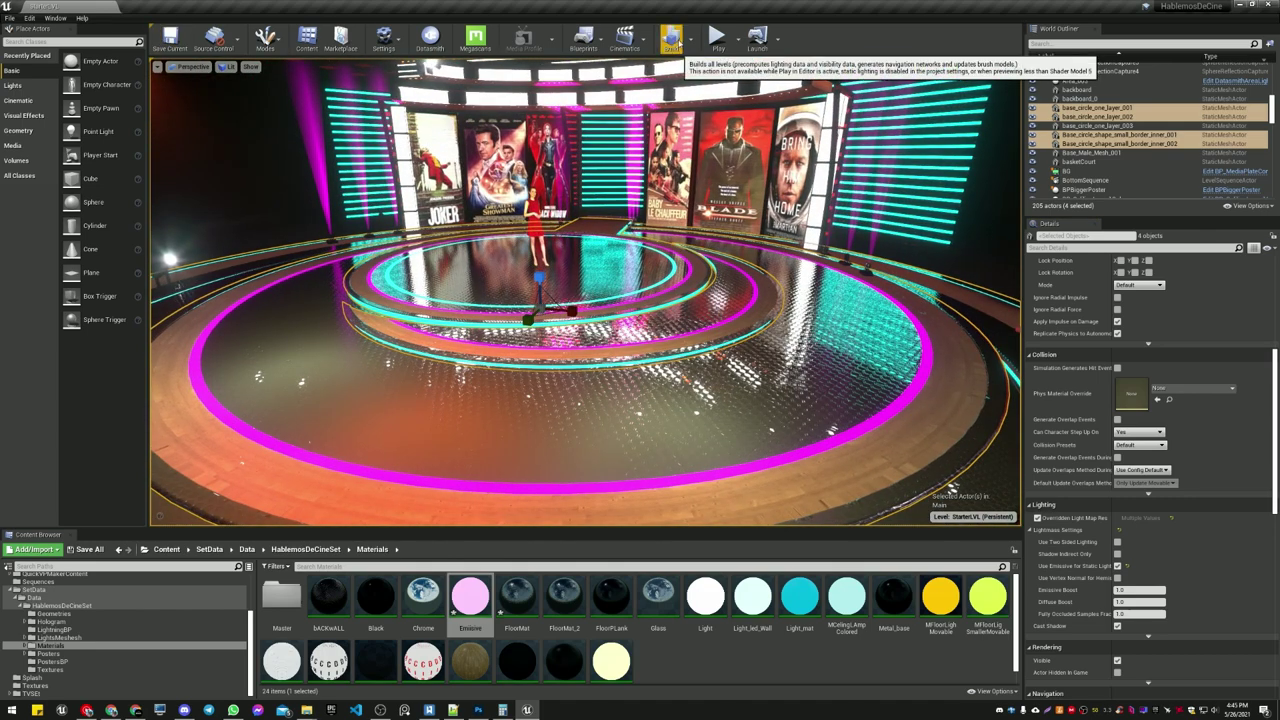
click(670, 40)
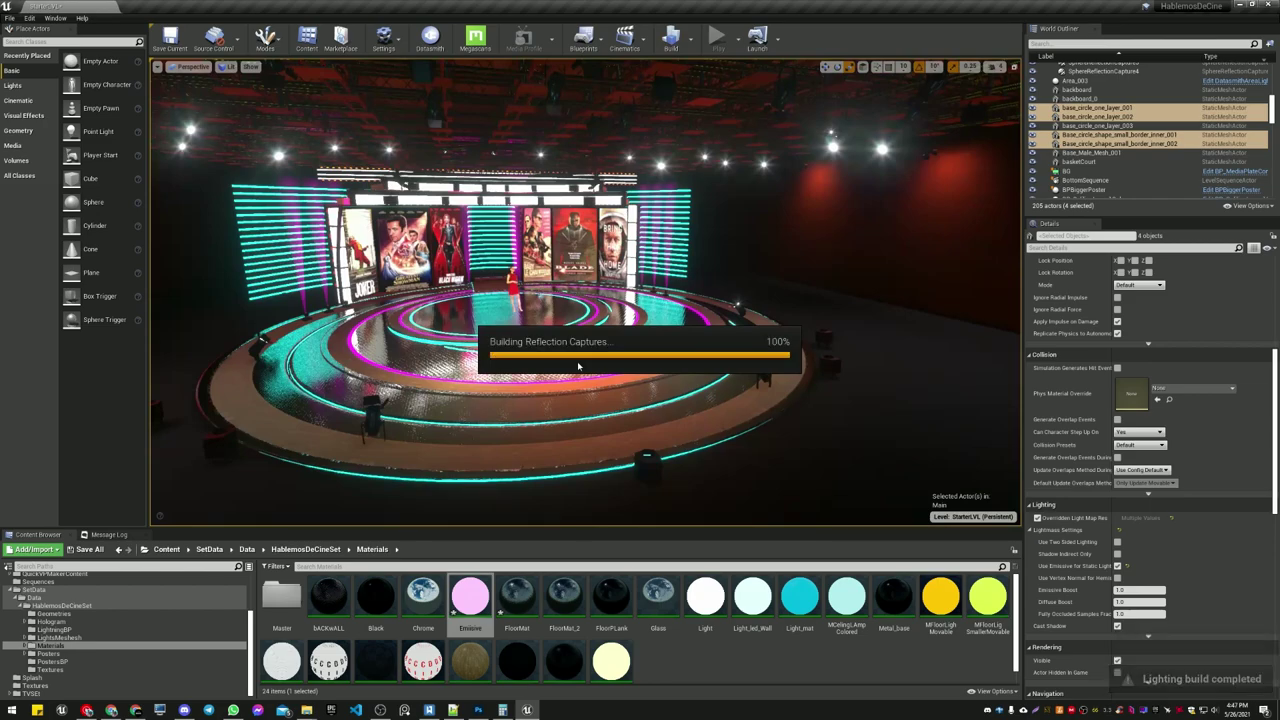
Examine the rebuilt lighting around the stage rings, movie posters and overhead light panels from close up.
right_drag(516, 352, 570, 355)
key(w)
key(w)
key(s)
key(w)
right_drag(815, 300, 785, 300)
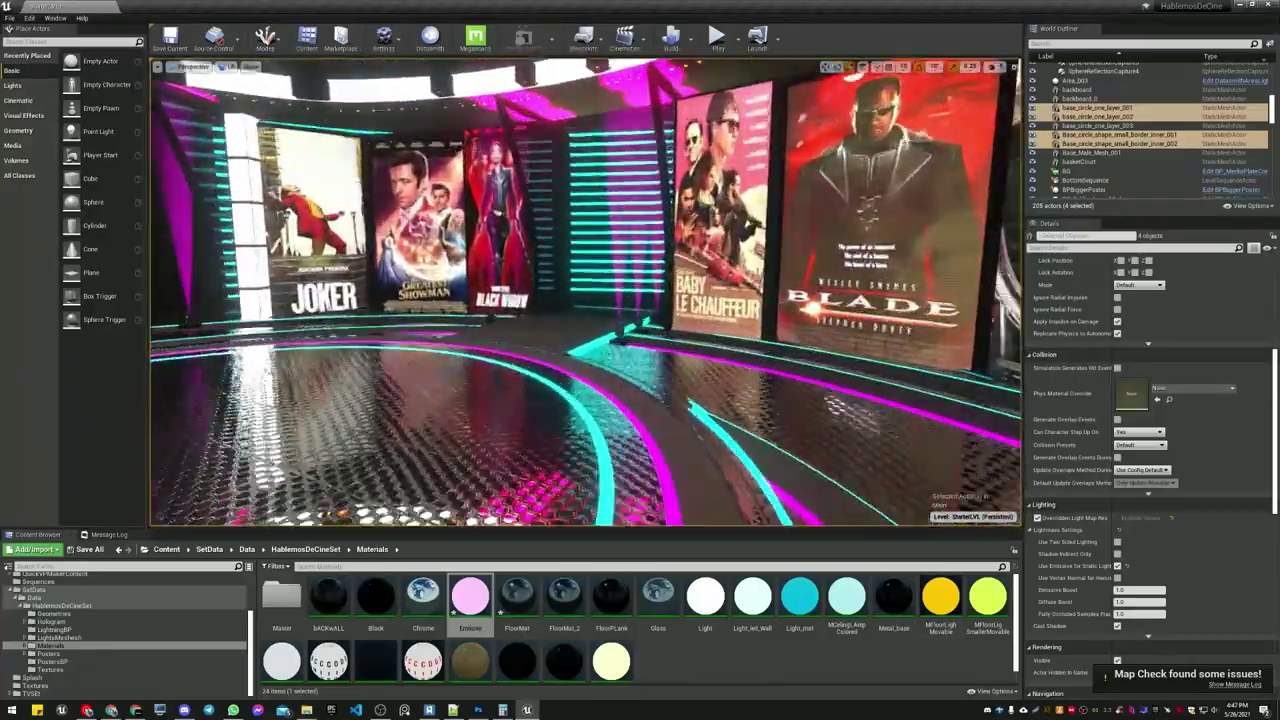
right_drag(585, 292, 560, 225)
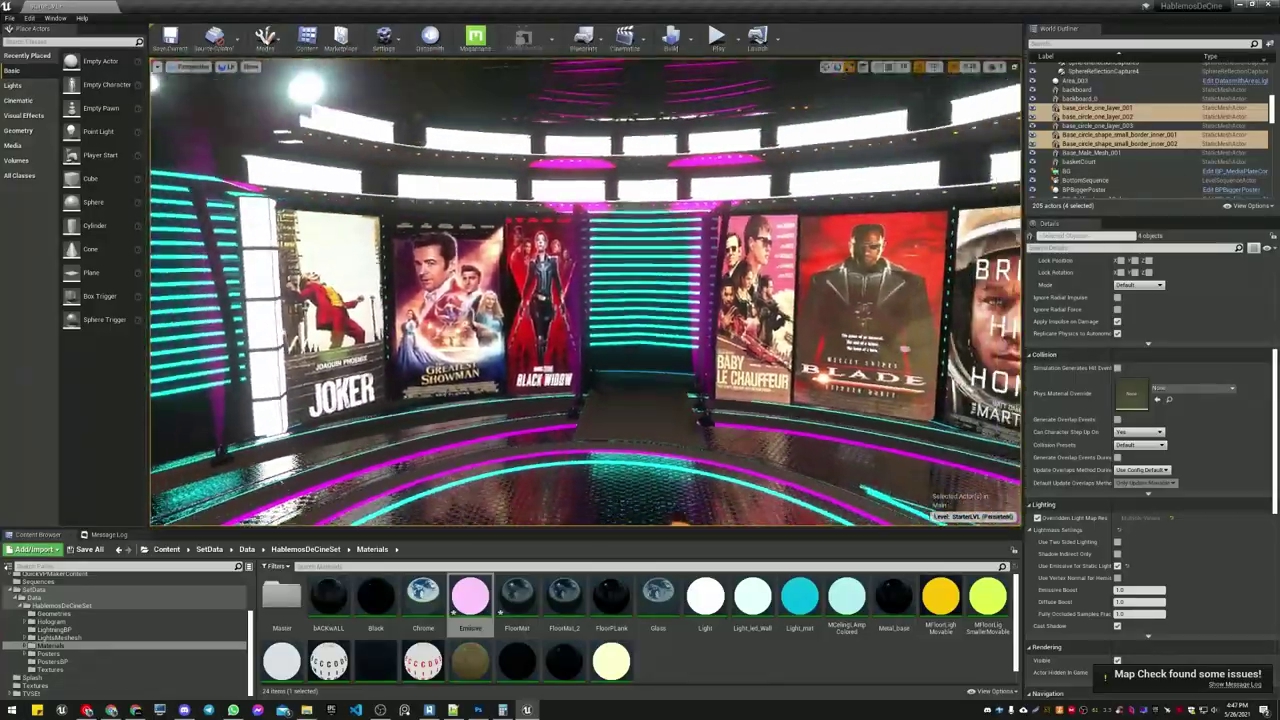
Inspect the dynamic material instance in Element 1 of PostersScrenn_Blueprint's Plane_001 component, and close its editor.
click(478, 258)
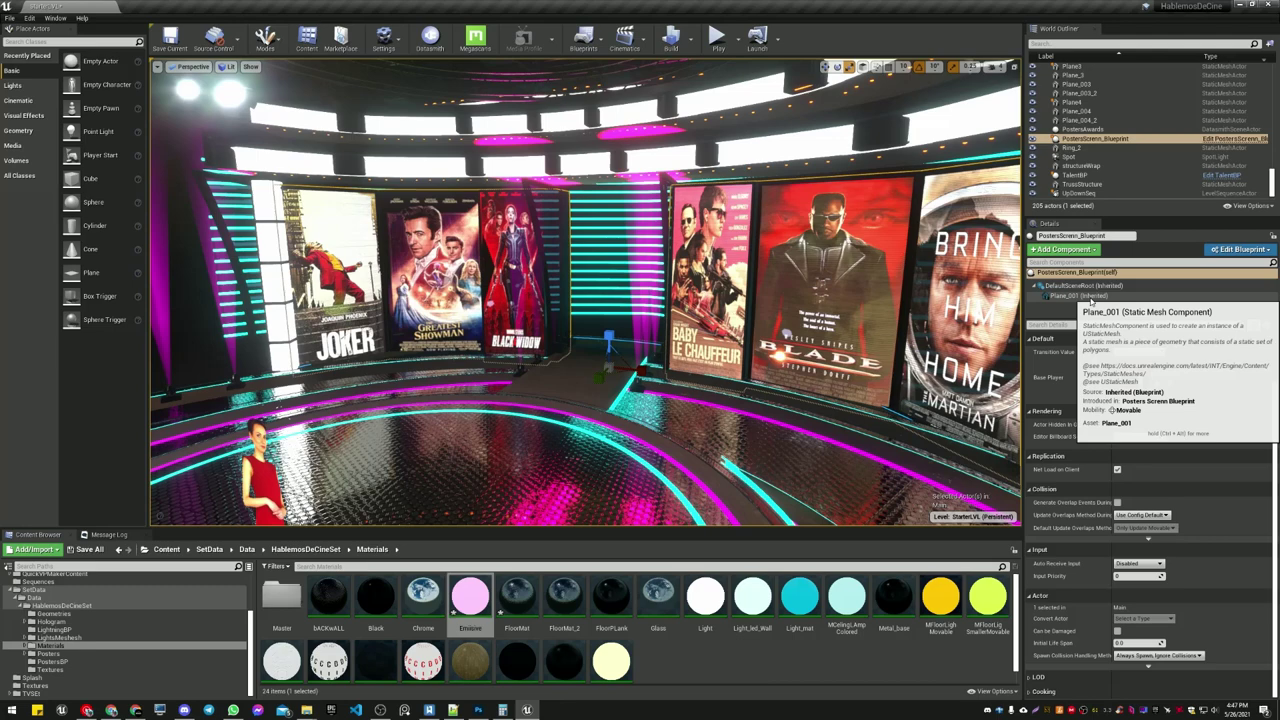
click(1075, 296)
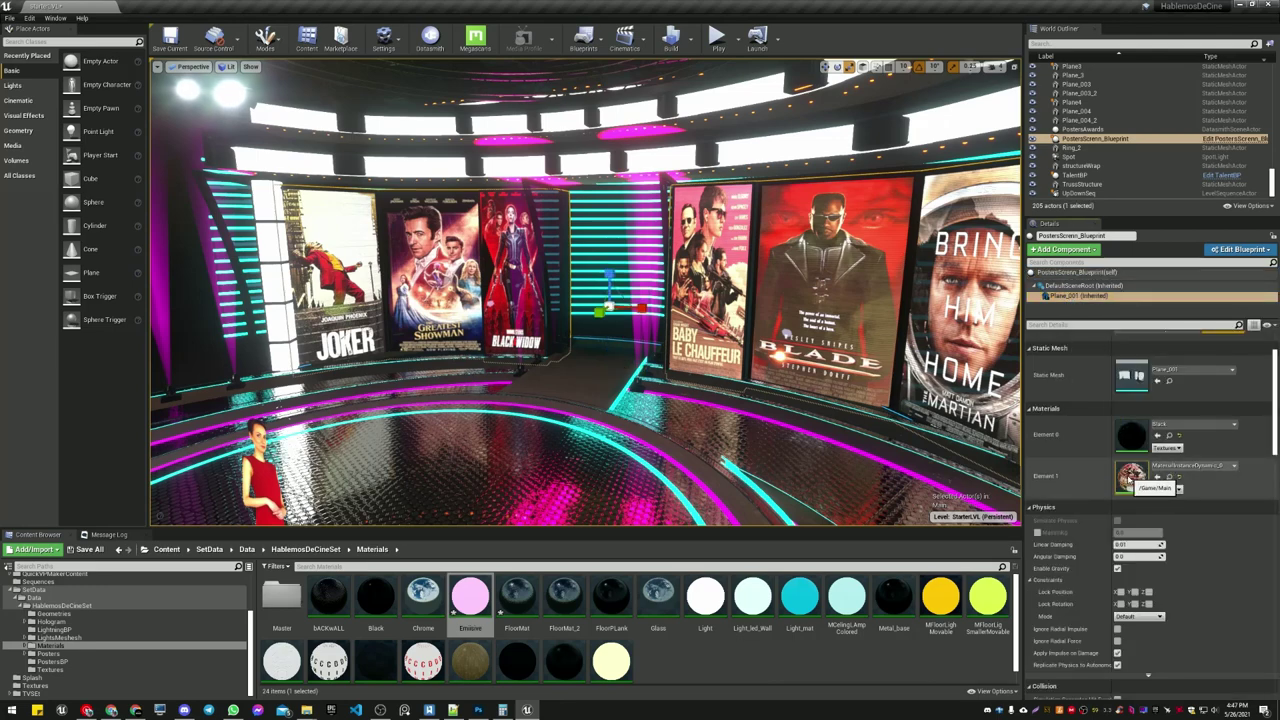
double_click(1129, 477)
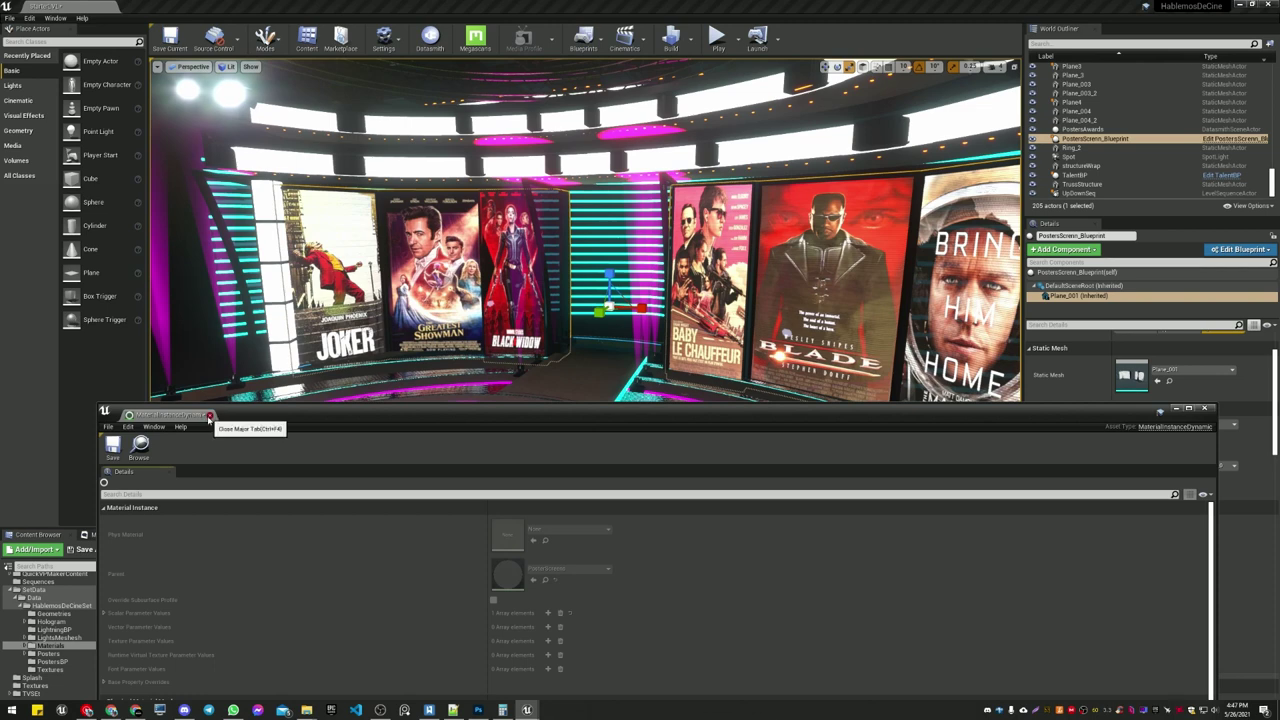
click(209, 416)
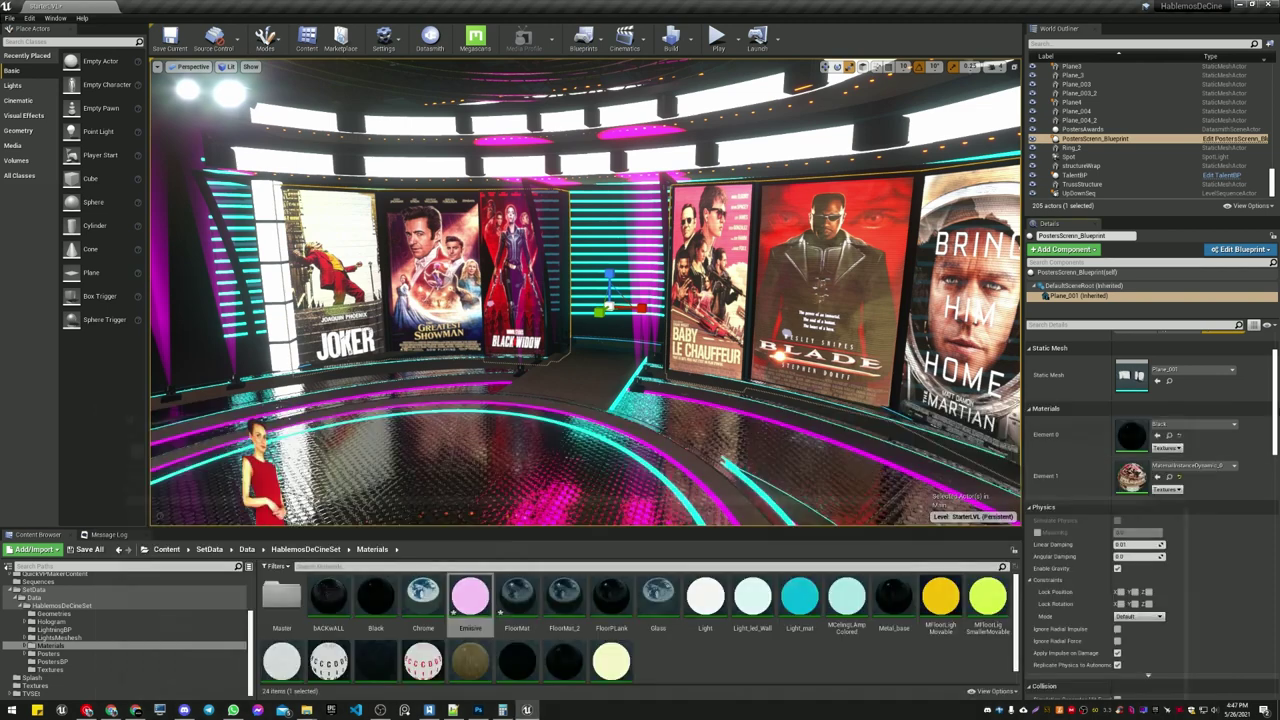
Open PostersScrenn_Blueprint docked in the main window and locate its Plane_001 Element 1 material among the project assets.
click(1238, 139)
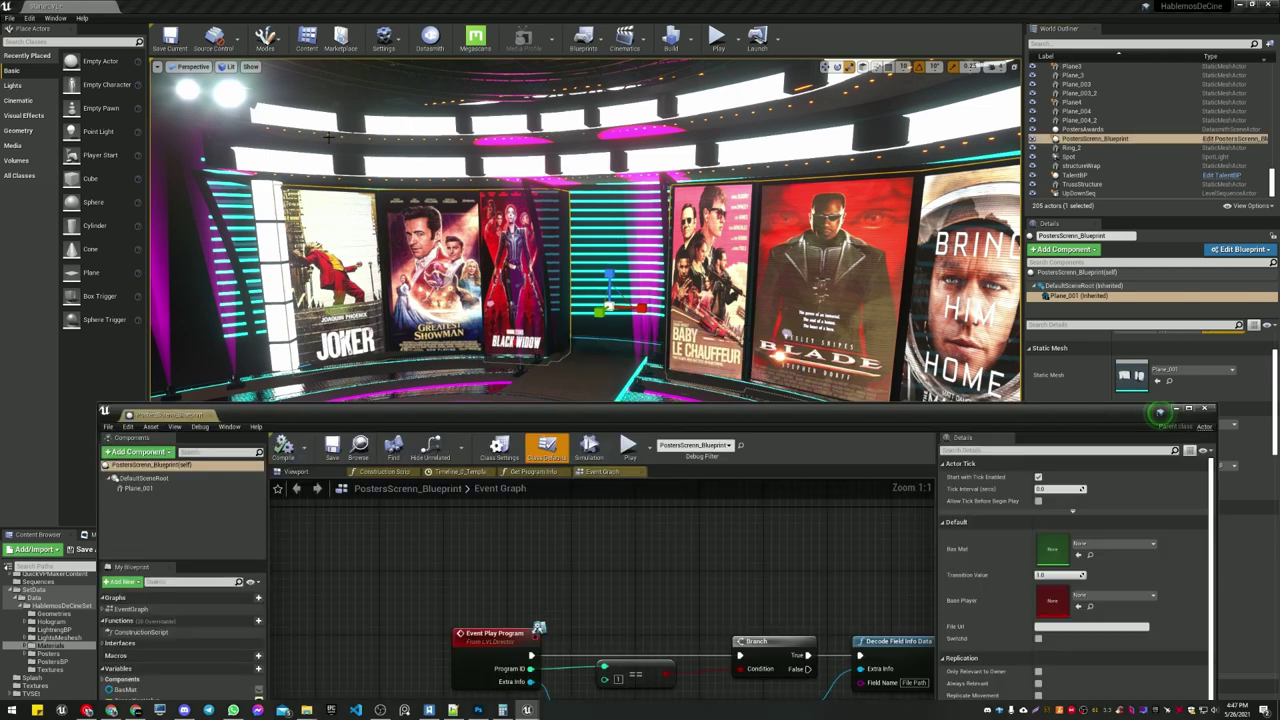
drag(197, 419, 181, 9)
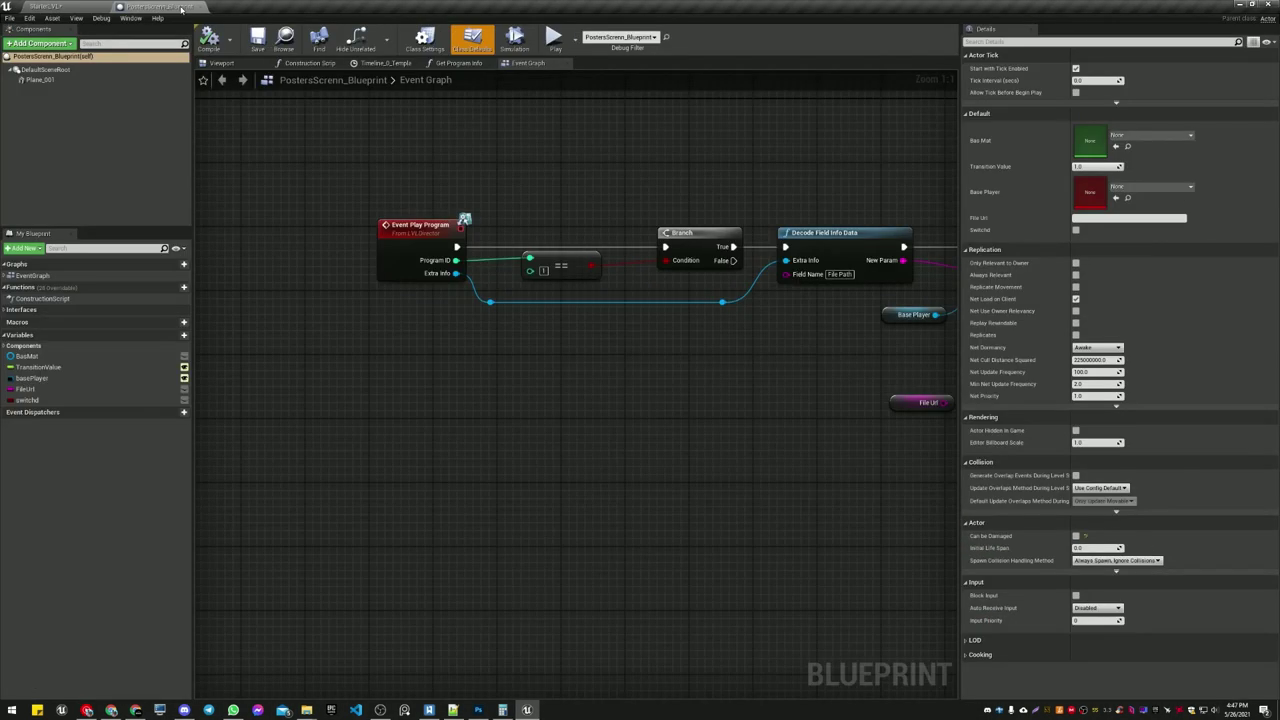
click(38, 80)
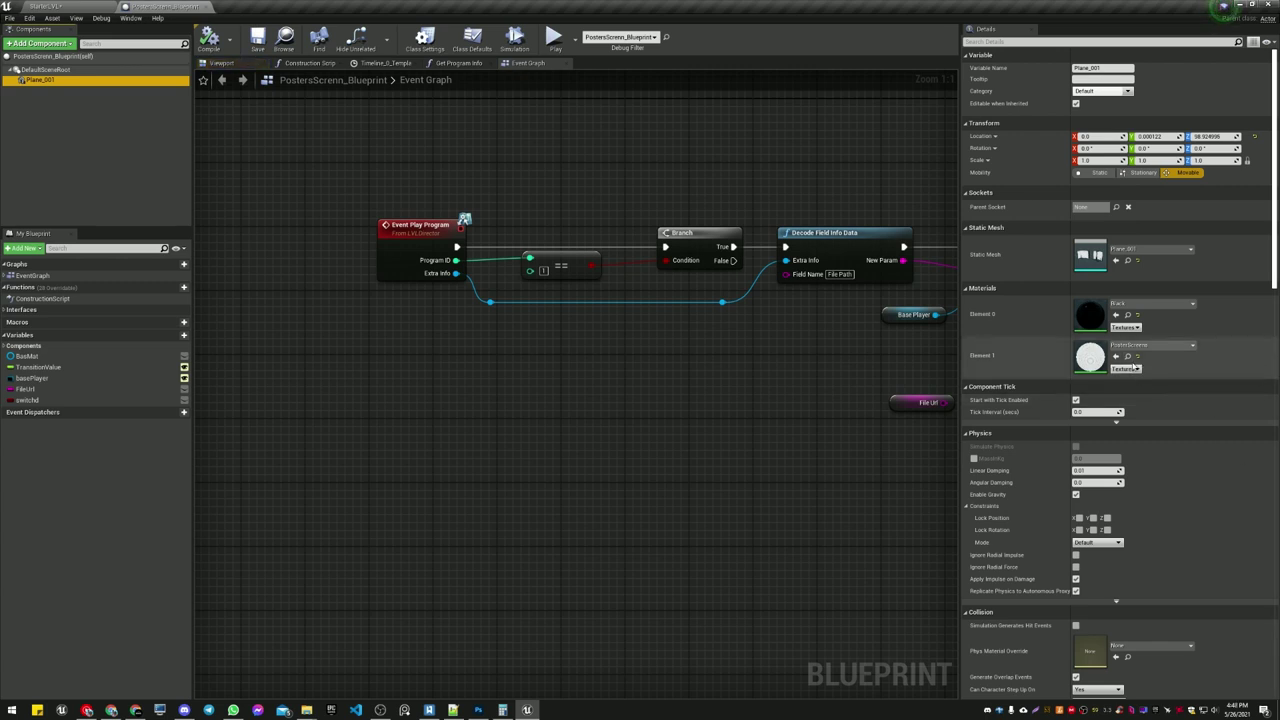
click(1128, 357)
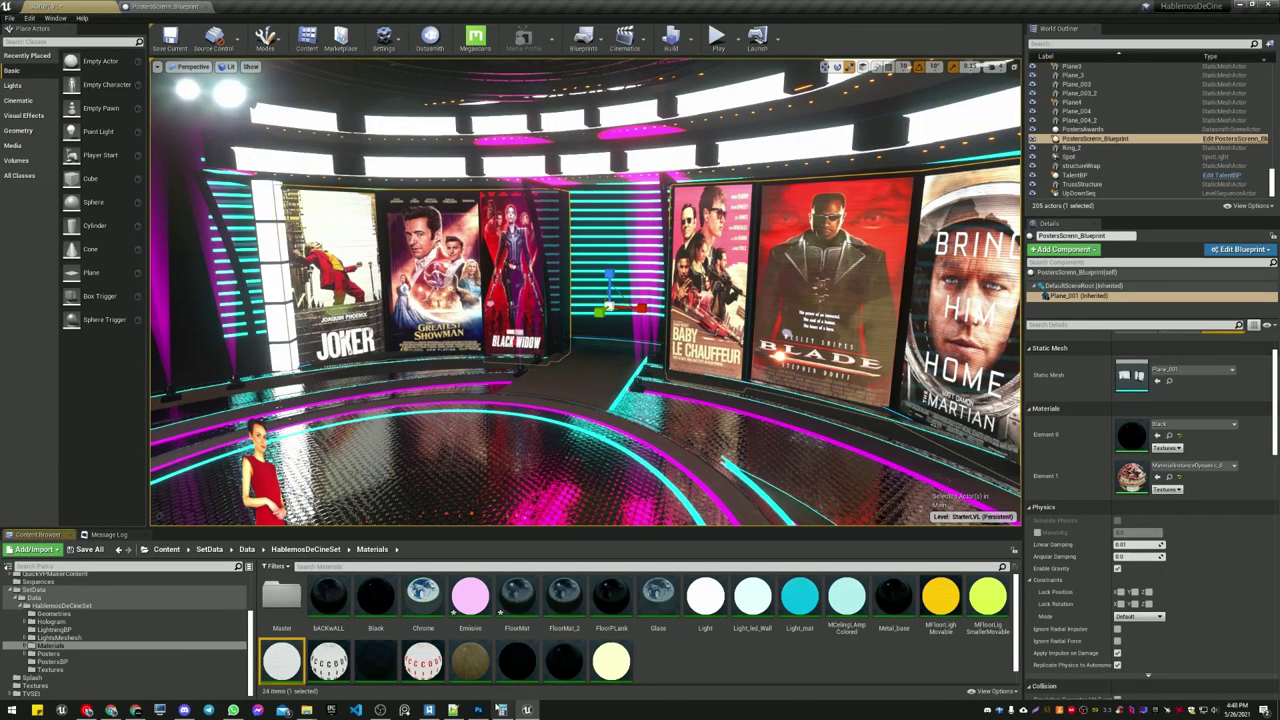
Inspect the poster screen material instance and its preview, and close both the material and blueprint editors.
double_click(276, 662)
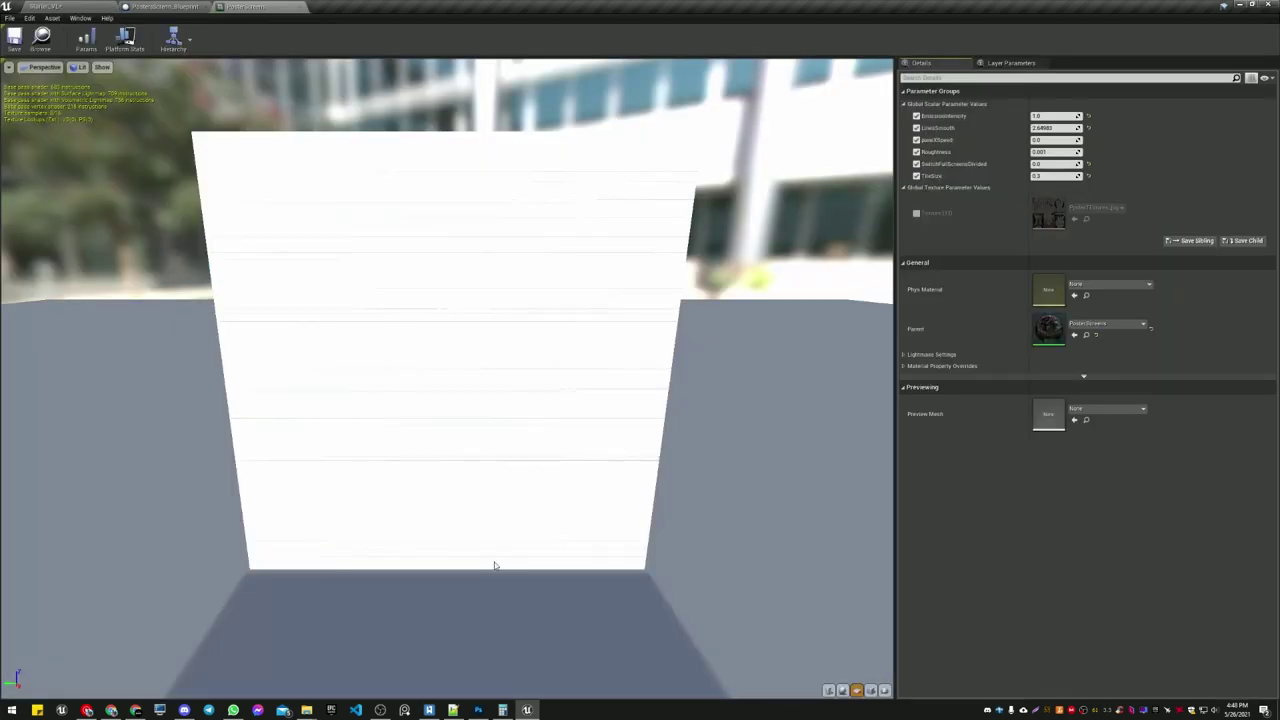
drag(397, 509, 258, 404)
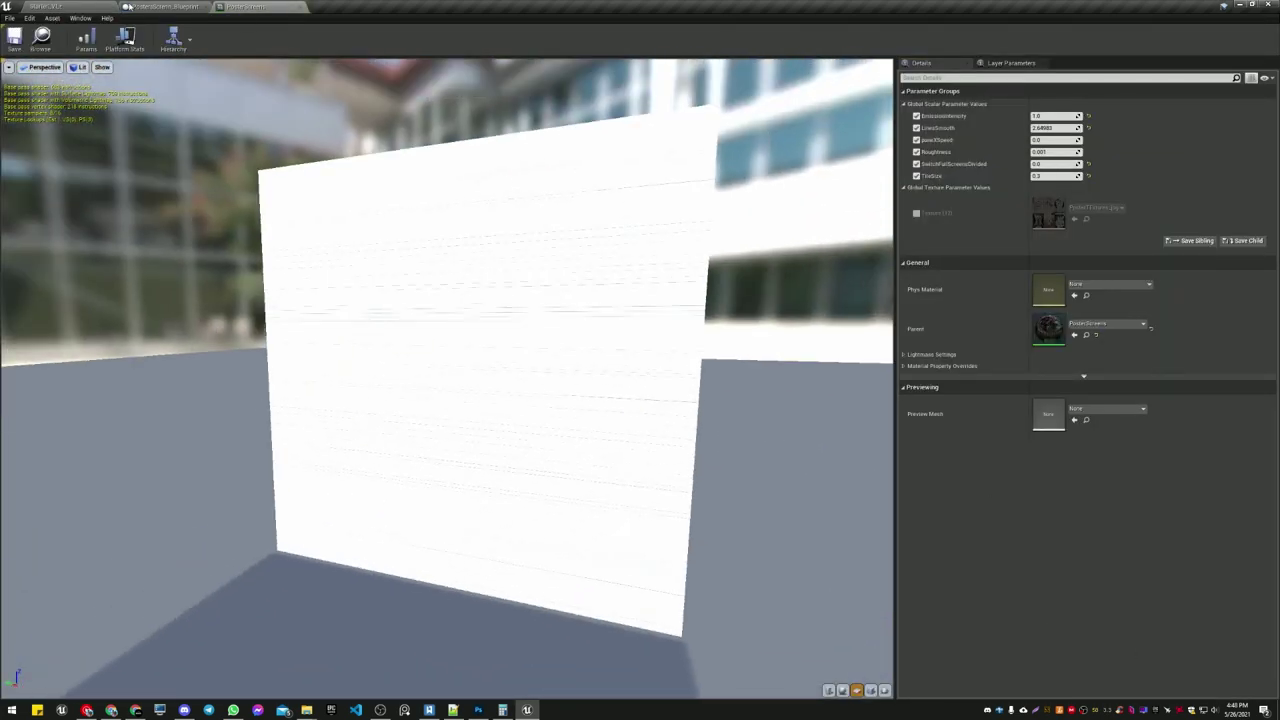
click(301, 7)
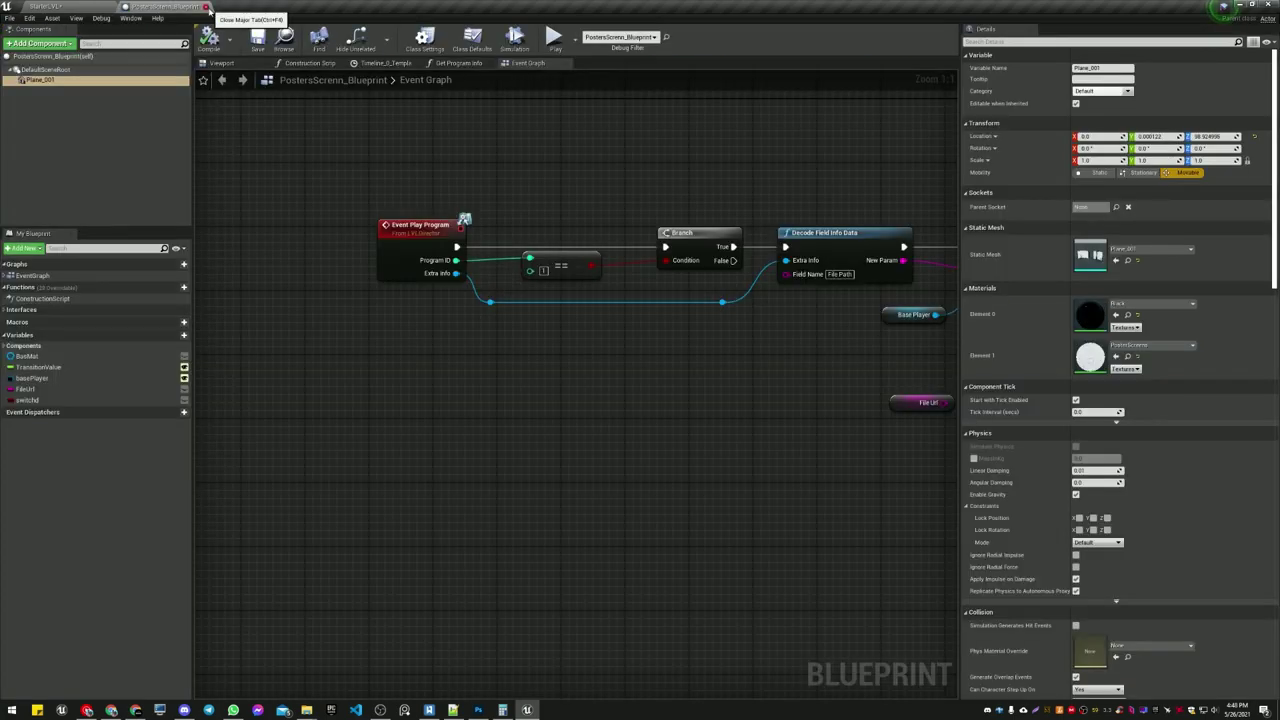
click(207, 7)
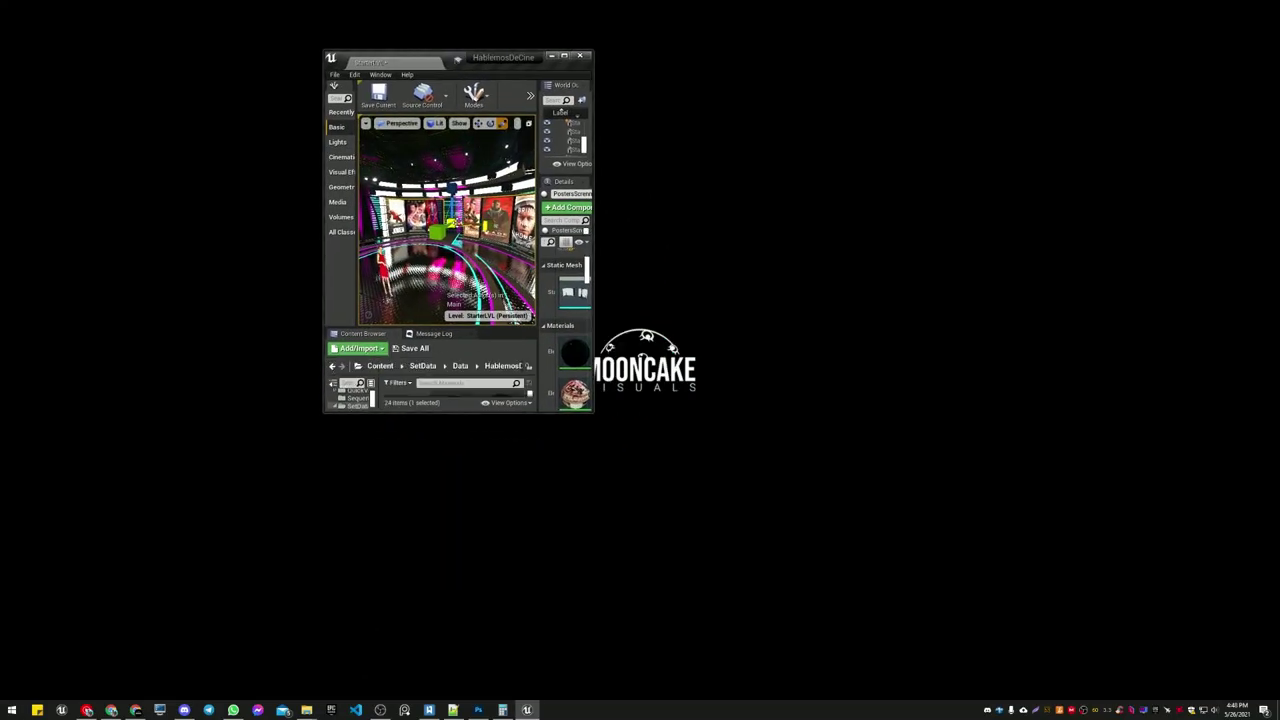
Launch the QuickVP Controller application.
key(super)
text(quick)
key(Return)
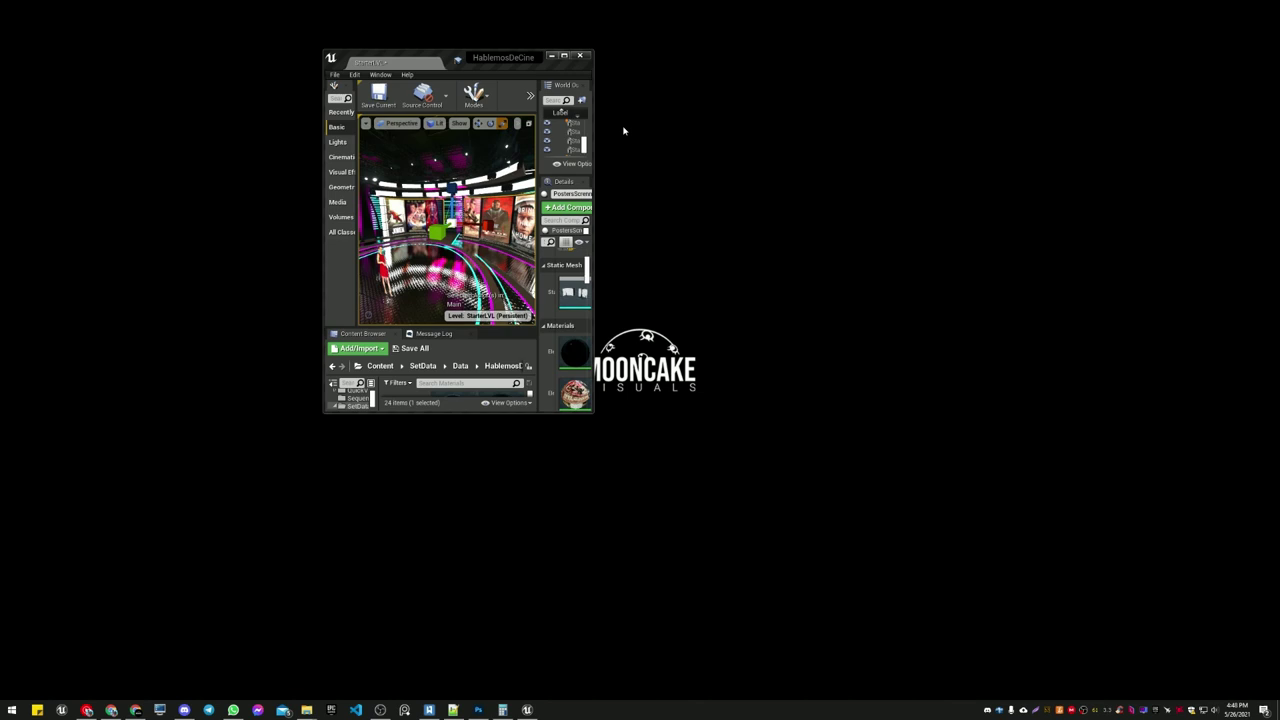
Fit the Unreal Editor window between the QuickVP Controller panels and let the level viewport fill that window.
drag(594, 155, 856, 151)
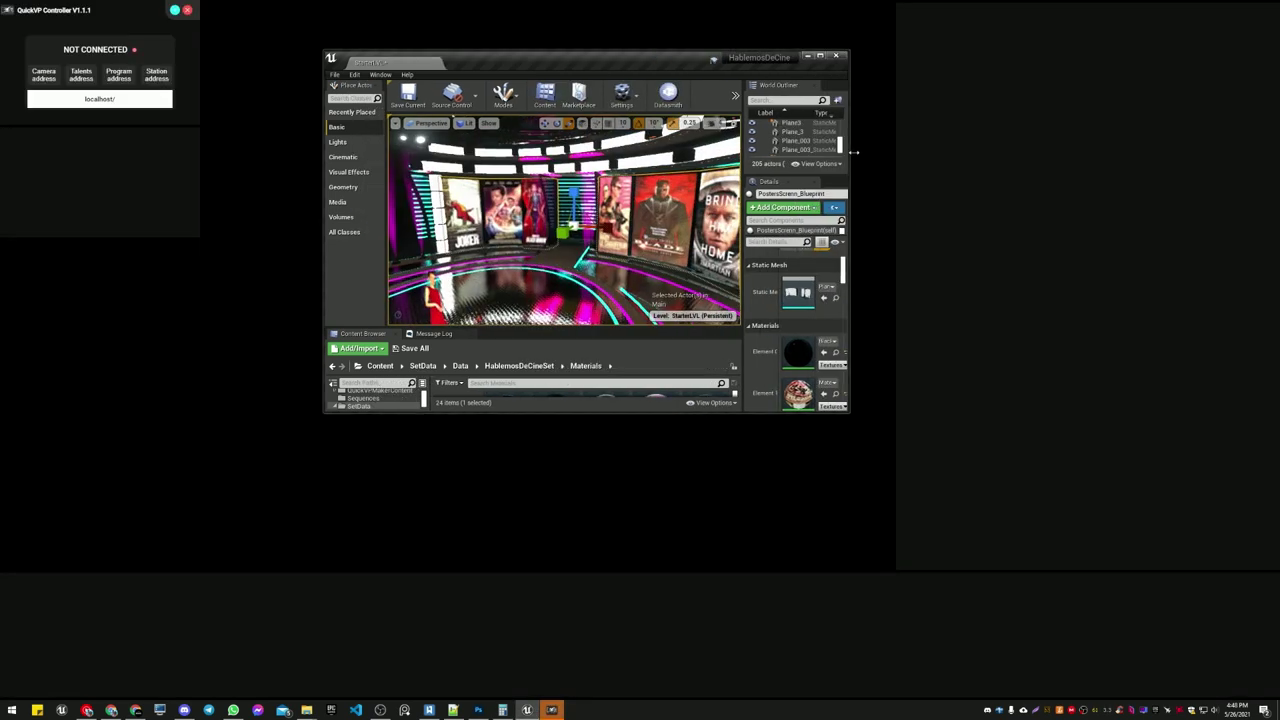
drag(709, 72, 593, 60)
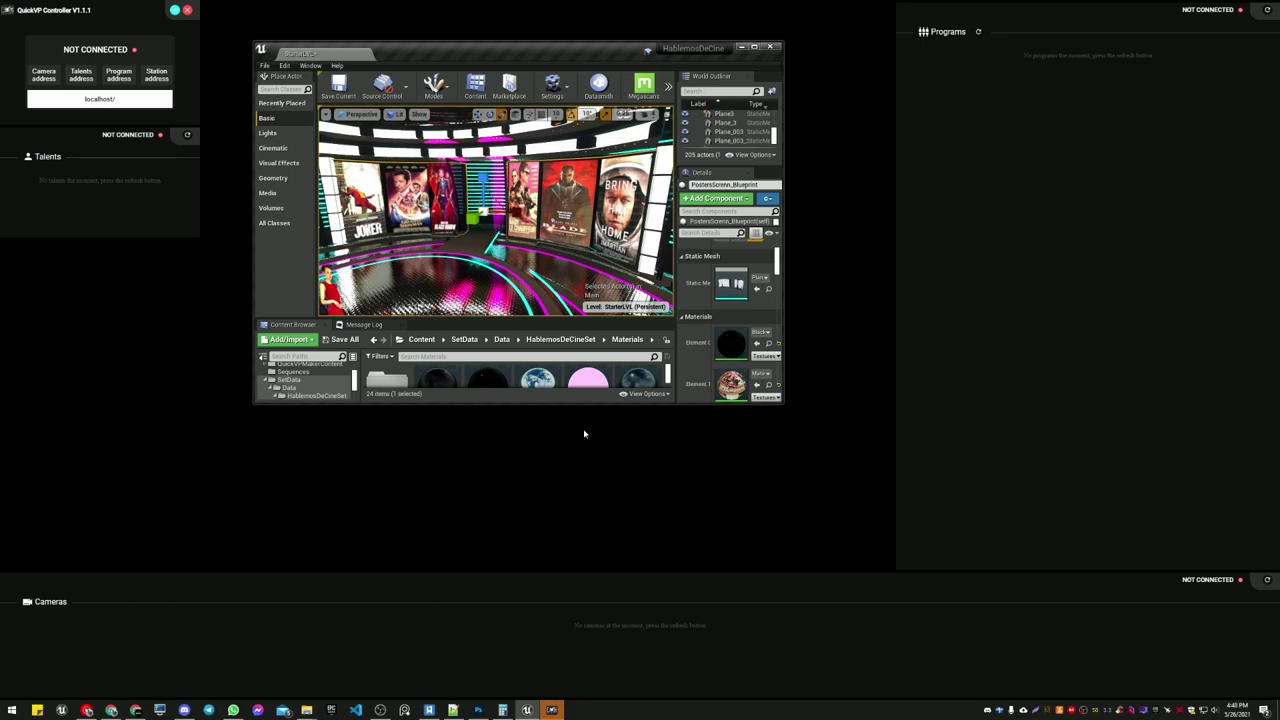
drag(785, 405, 865, 465)
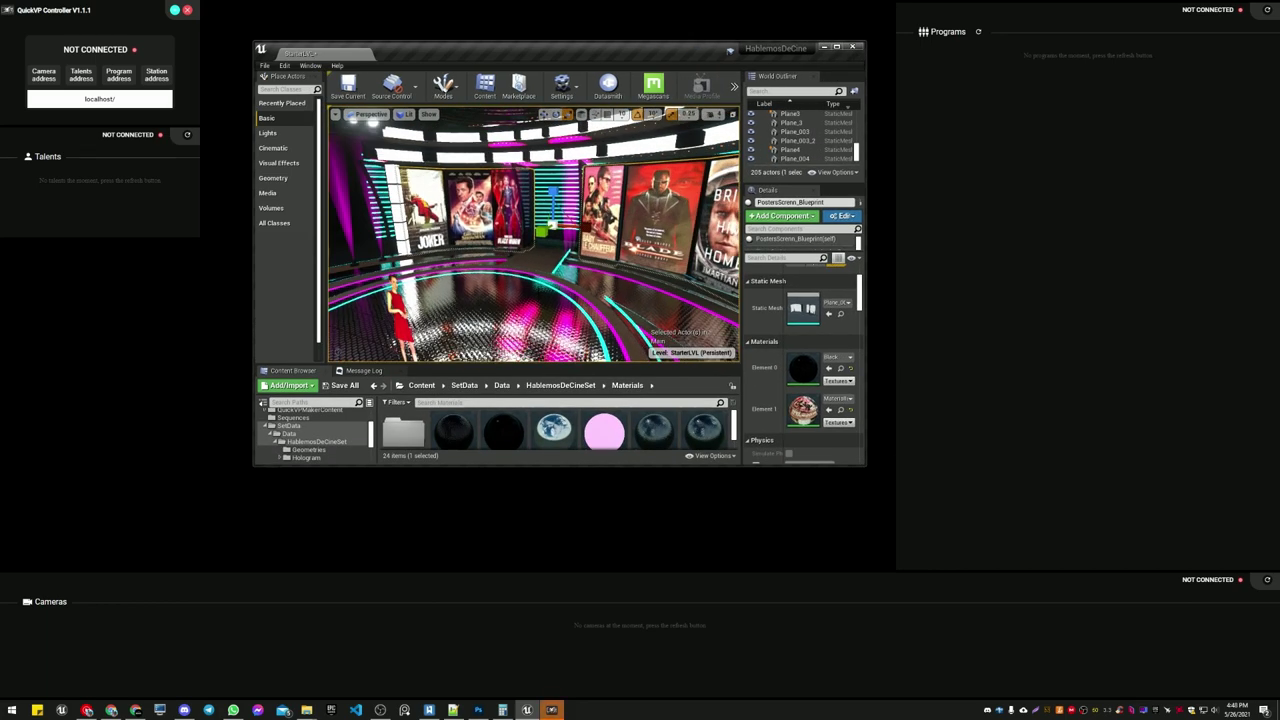
key(F11)
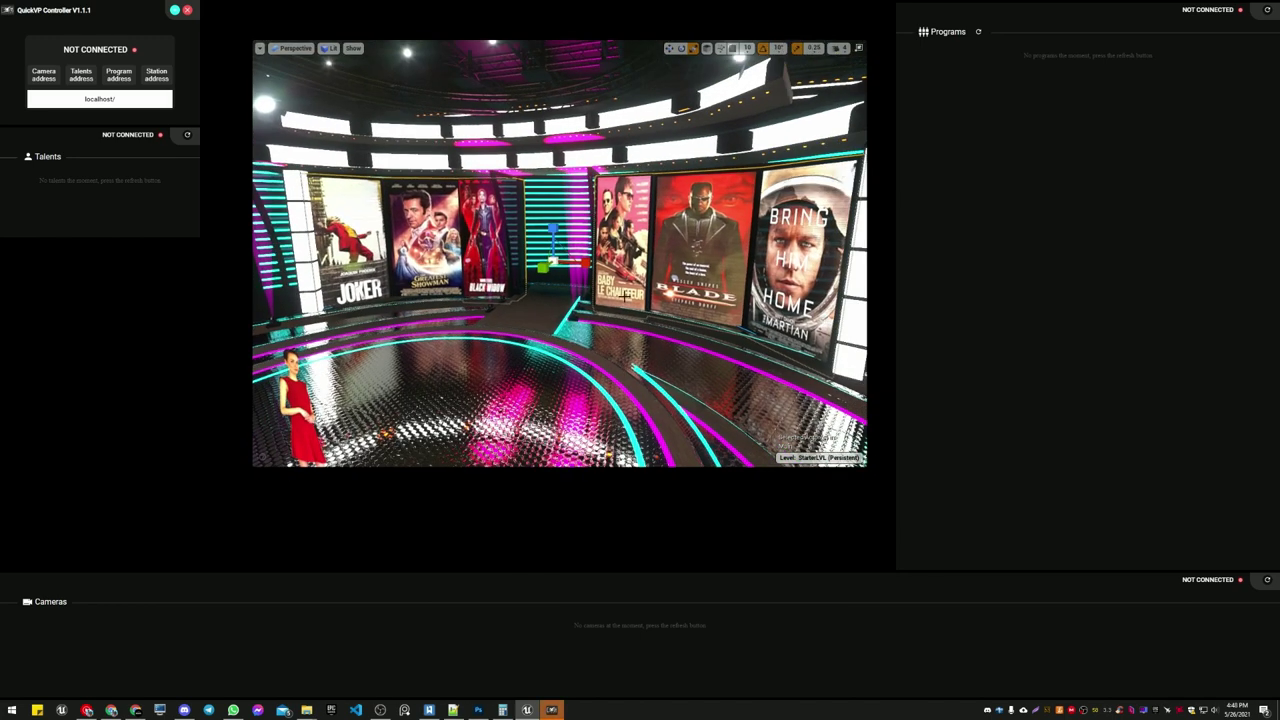
Play the level and switch the live view to the Super Close camera, followed by the Medium Open camera.
key(alt+p)
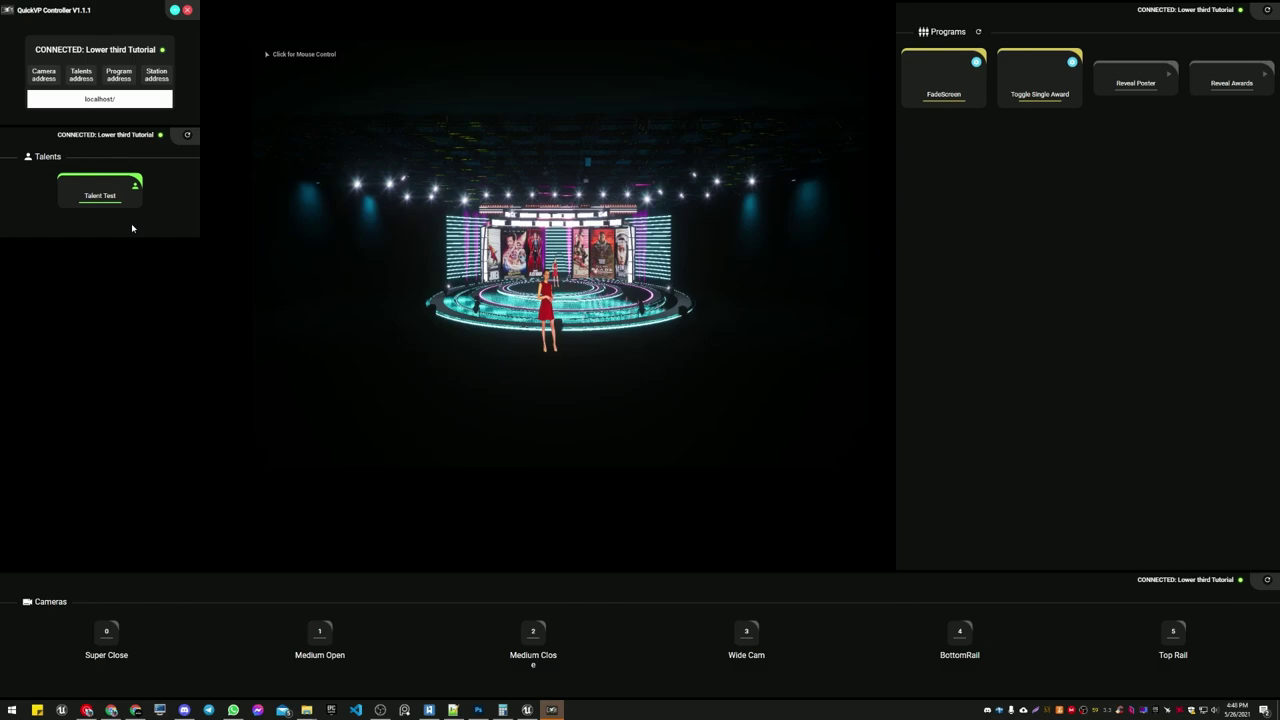
click(108, 632)
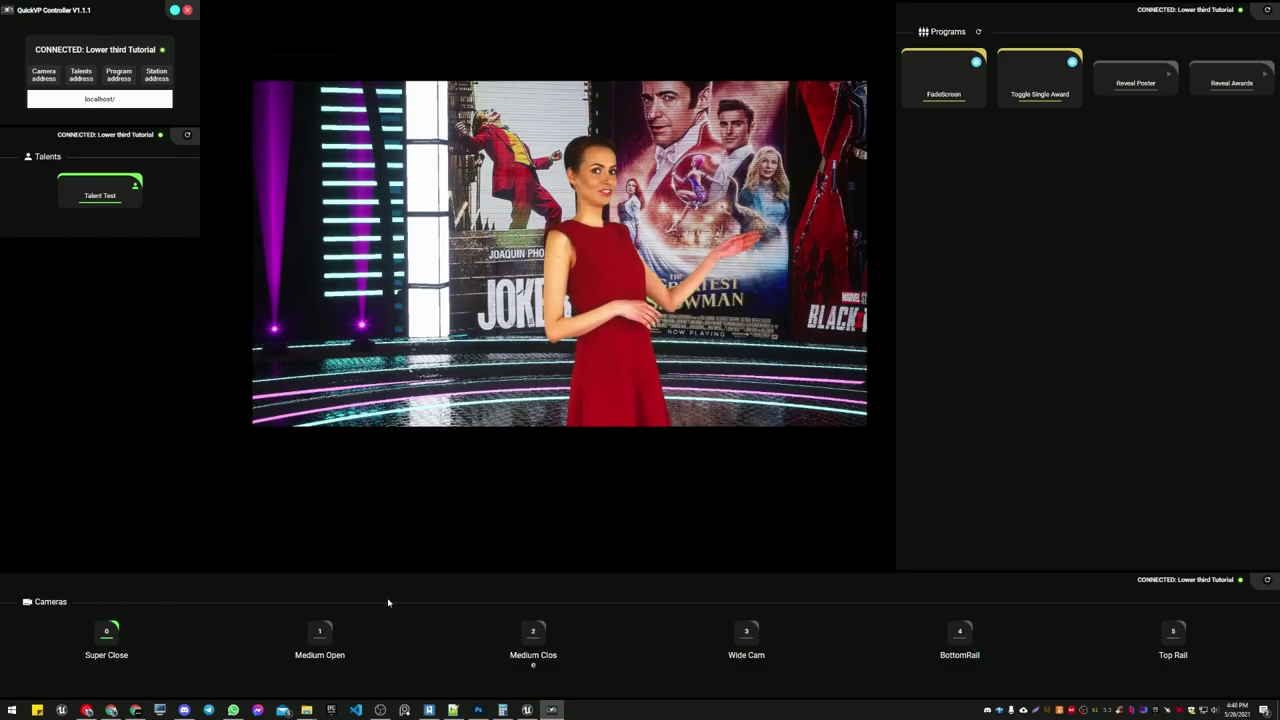
click(324, 644)
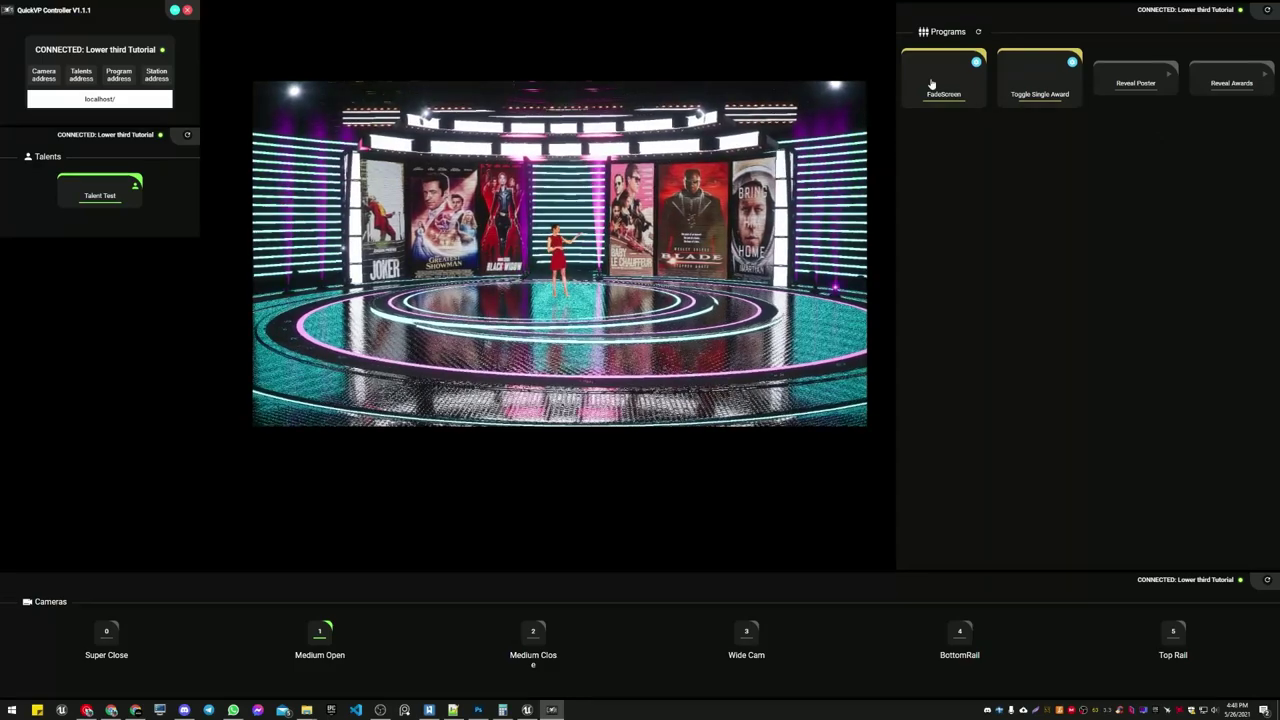
Open the FadeScreen program's settings and copy the full path of basket.mp4 from the Virtual Production Footage folder in File Explorer.
click(976, 63)
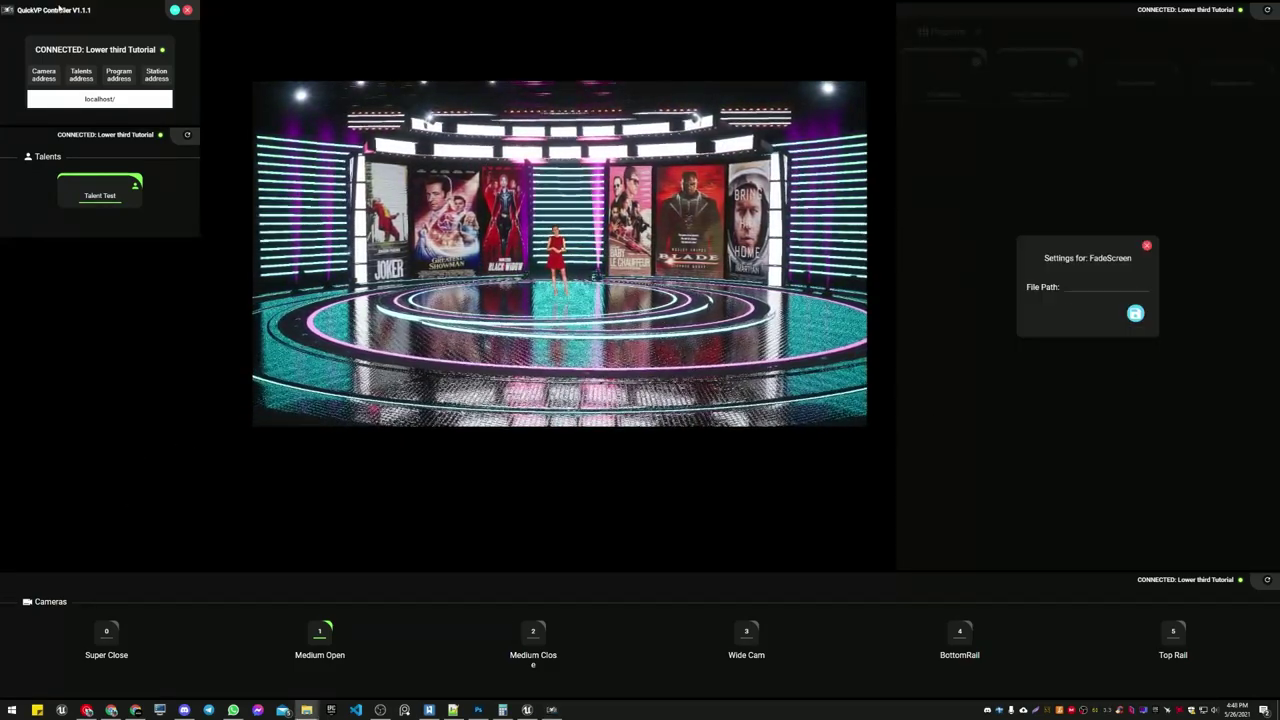
drag(0, 150, 403, 142)
double_click(478, 385)
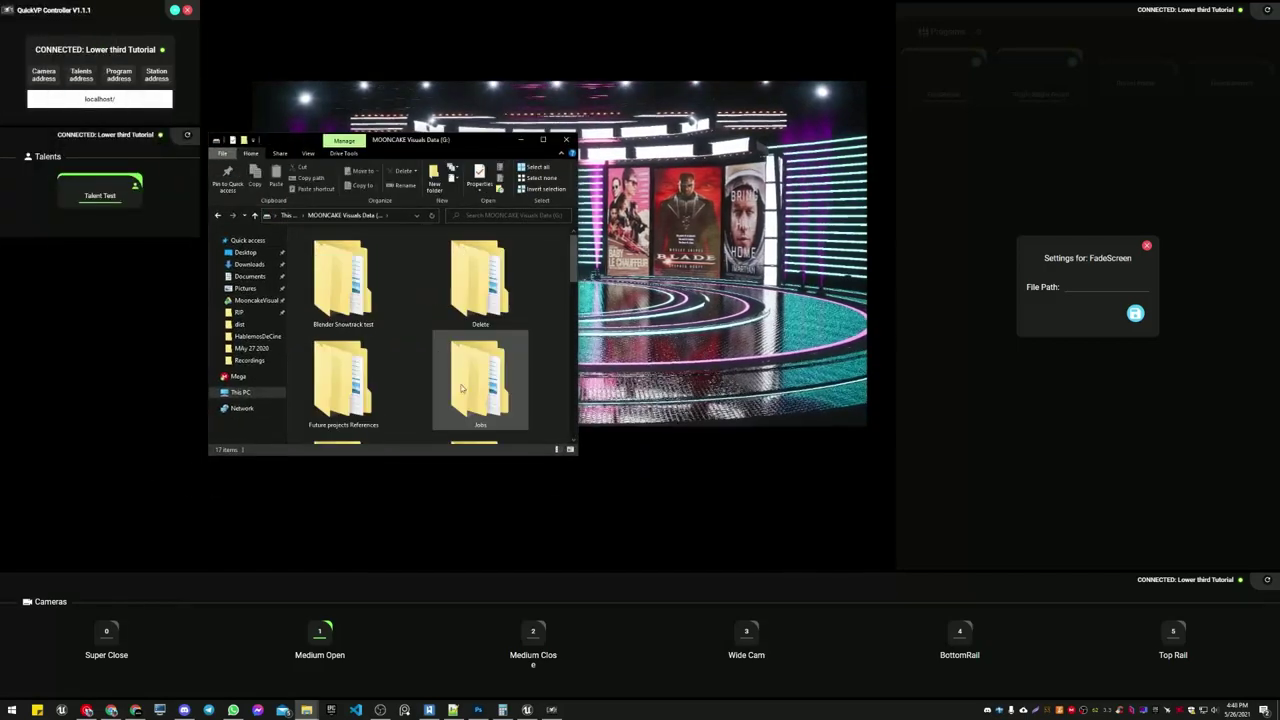
scroll(474, 340, down, 2)
double_click(459, 288)
double_click(343, 404)
scroll(531, 371, down, 1)
right_click(469, 252)
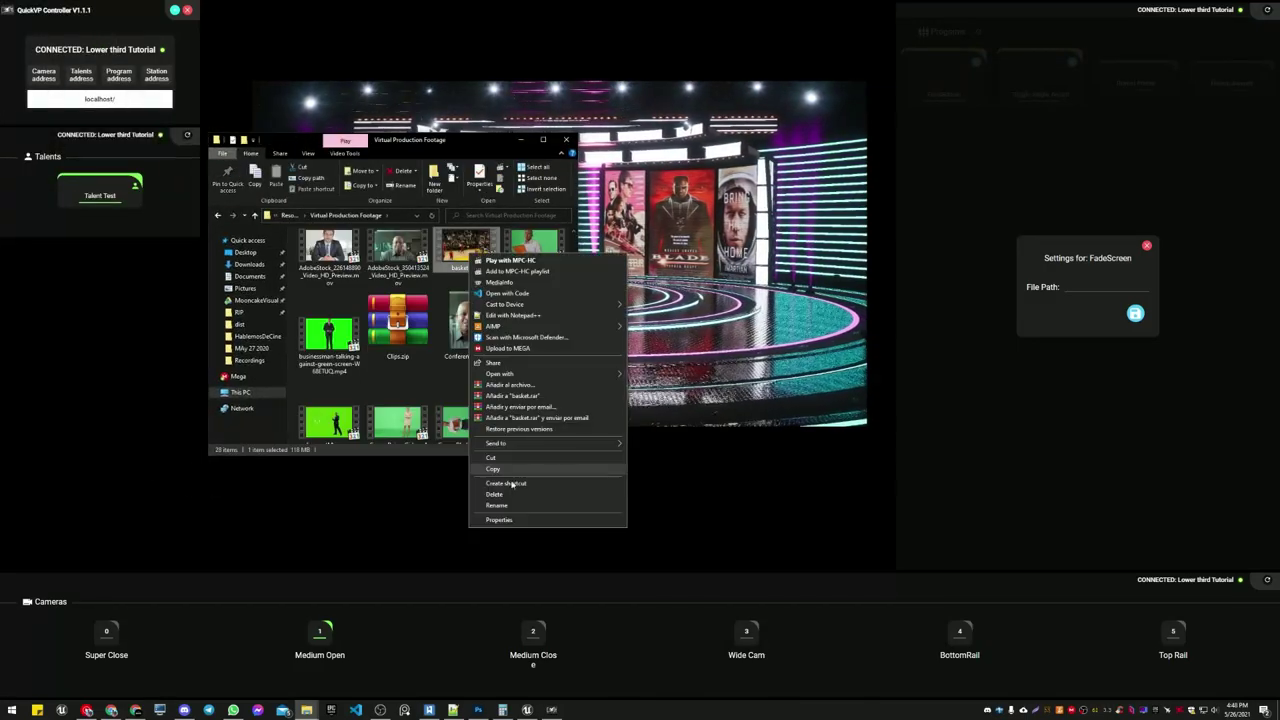
shift+right_click(451, 247)
click(497, 425)
Paste the path without quotes into Notepad++, and save file://G:\Resources\Virtual Production Footage\basket.mp4 as FadeScreen's file path.
key(super)
text(note)
key(Return)
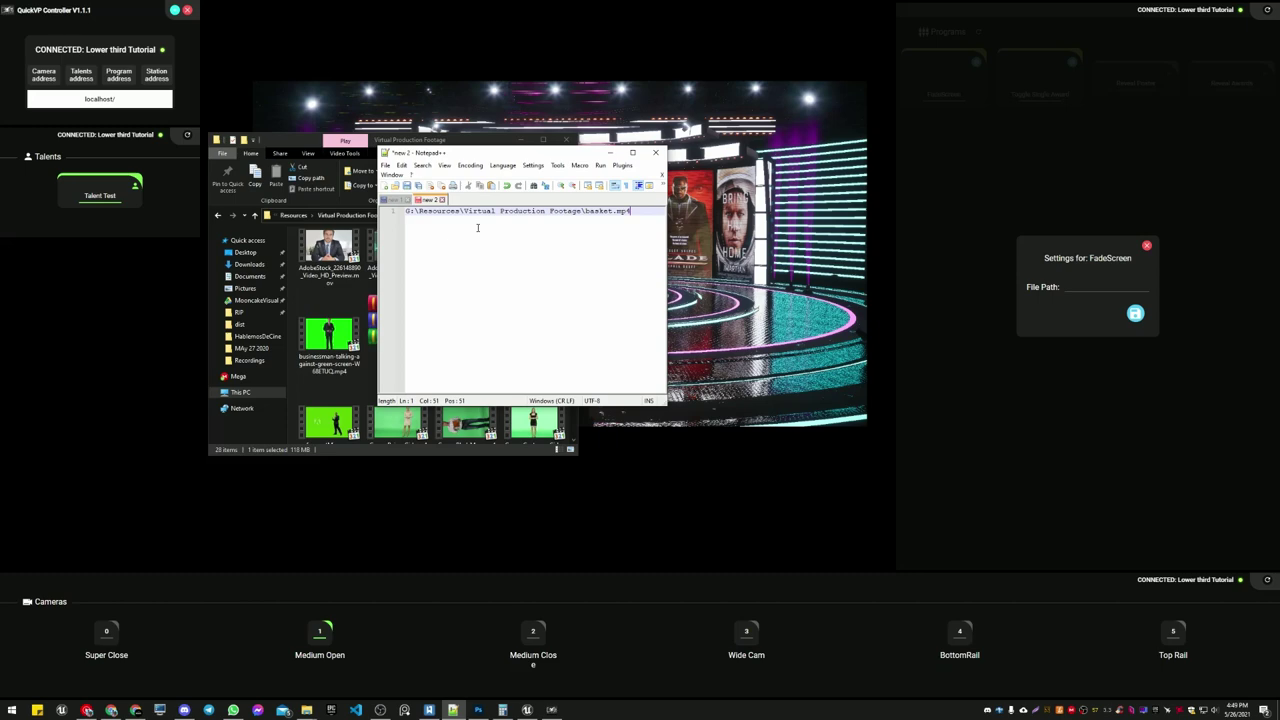
click(1137, 314)
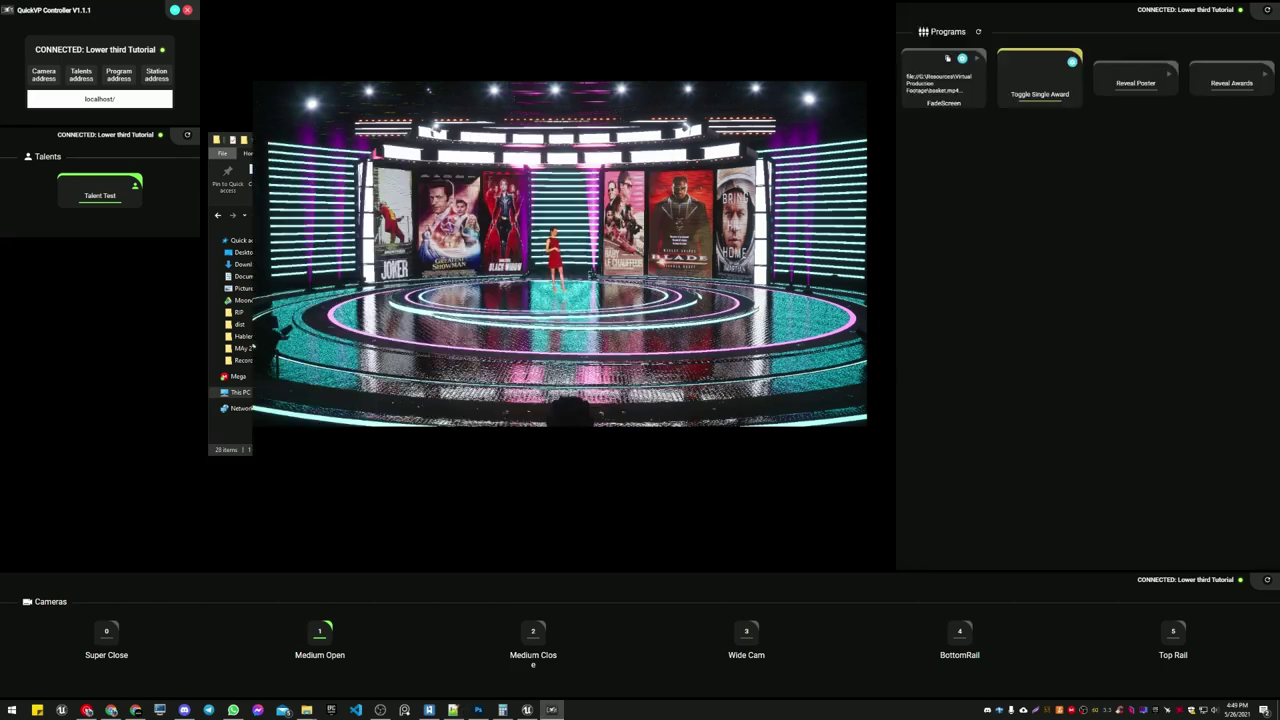
Trigger FadeScreen to show the basketball video, and trigger it again from the Medium Close camera to bring back the posters.
key(alt+Tab)
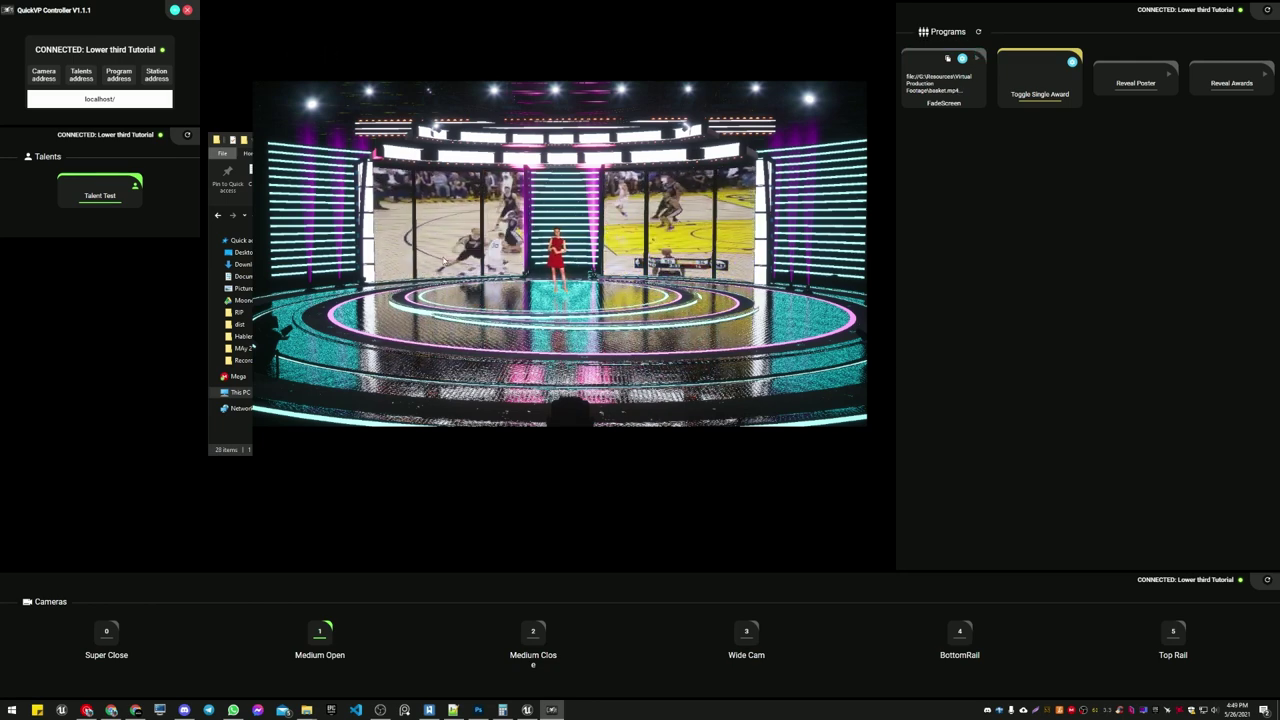
click(535, 630)
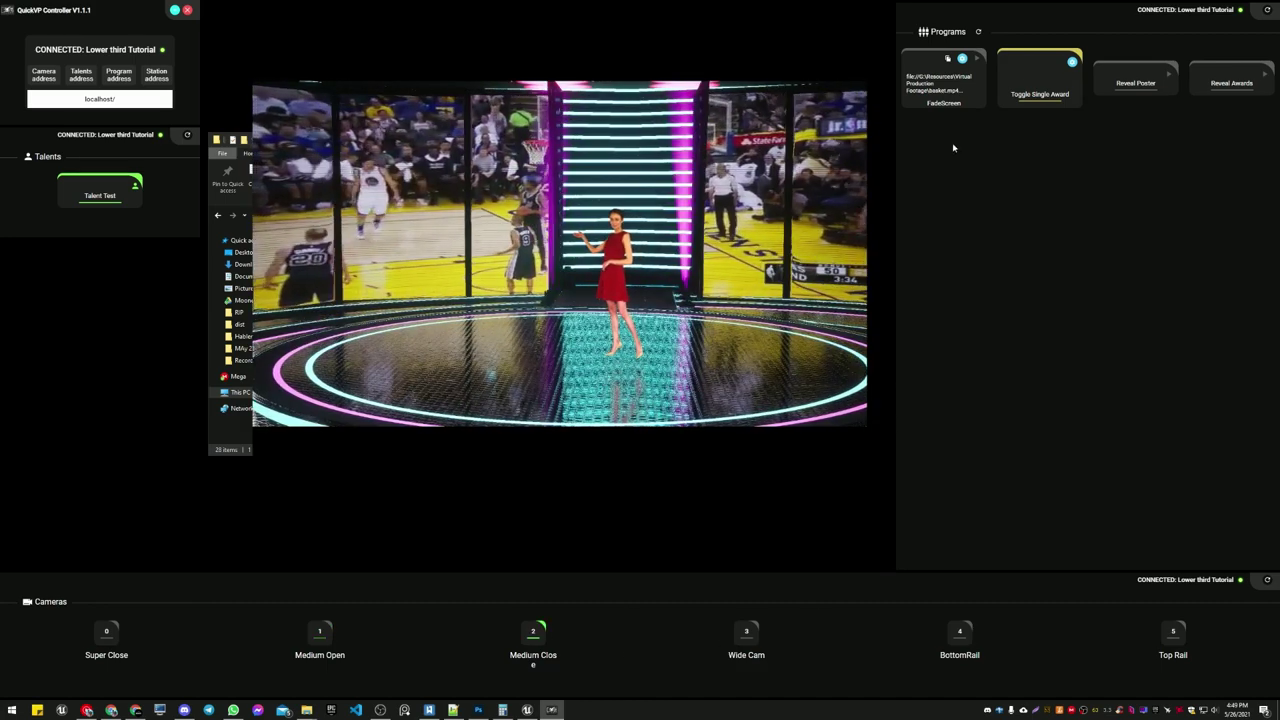
click(935, 90)
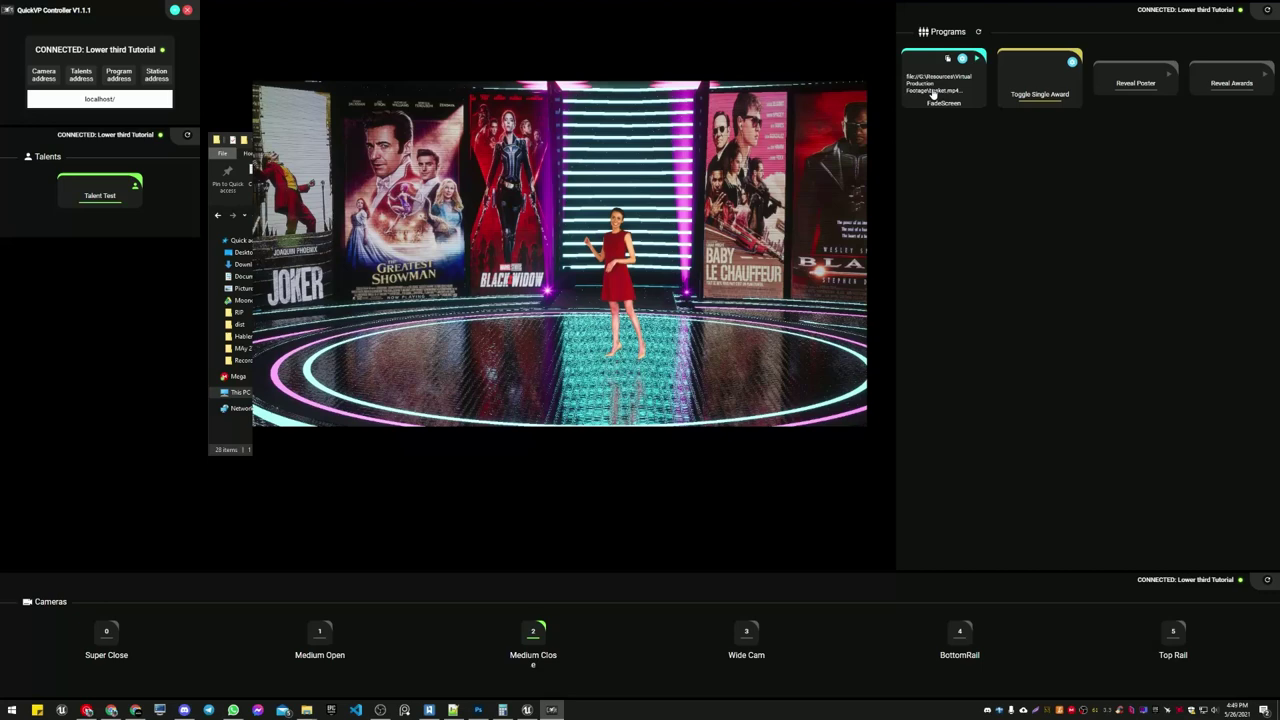
Set the Toggle Single Award program's value to 0.
click(1070, 64)
click(1089, 291)
text(0)
key(Return)
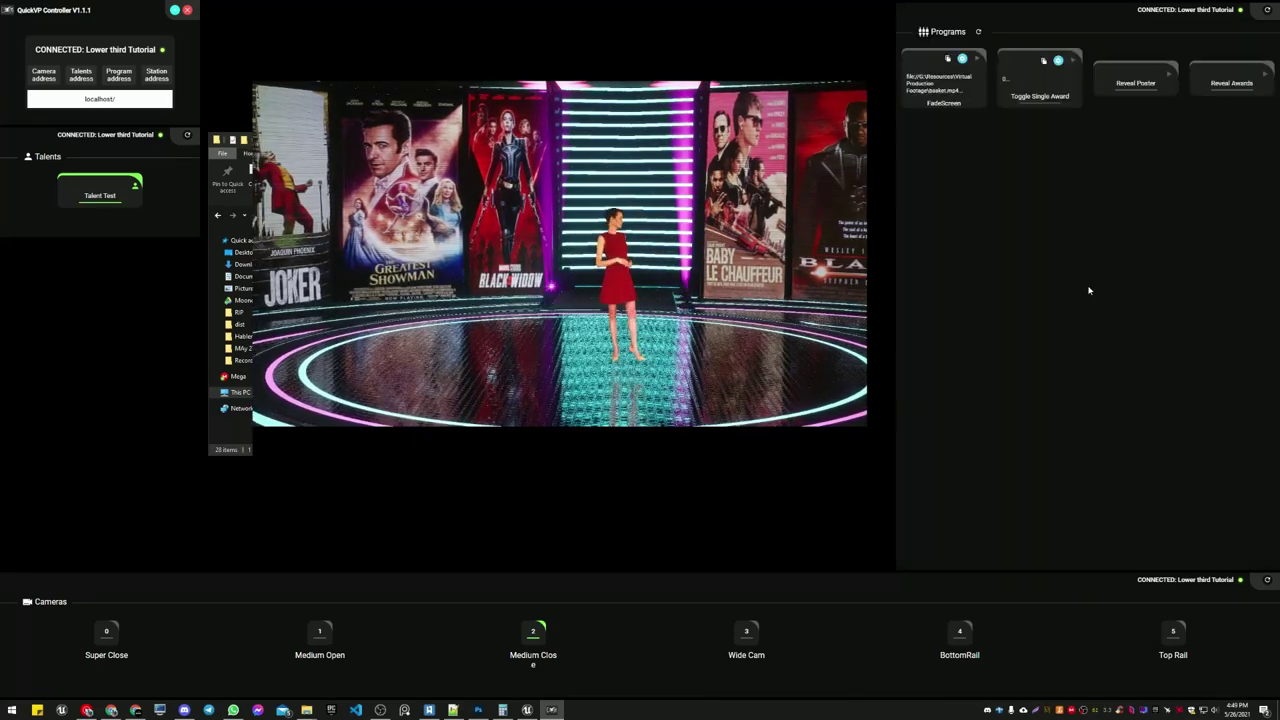
Trigger Reveal Poster, and trigger Reveal Awards from the Medium Open camera.
click(1142, 78)
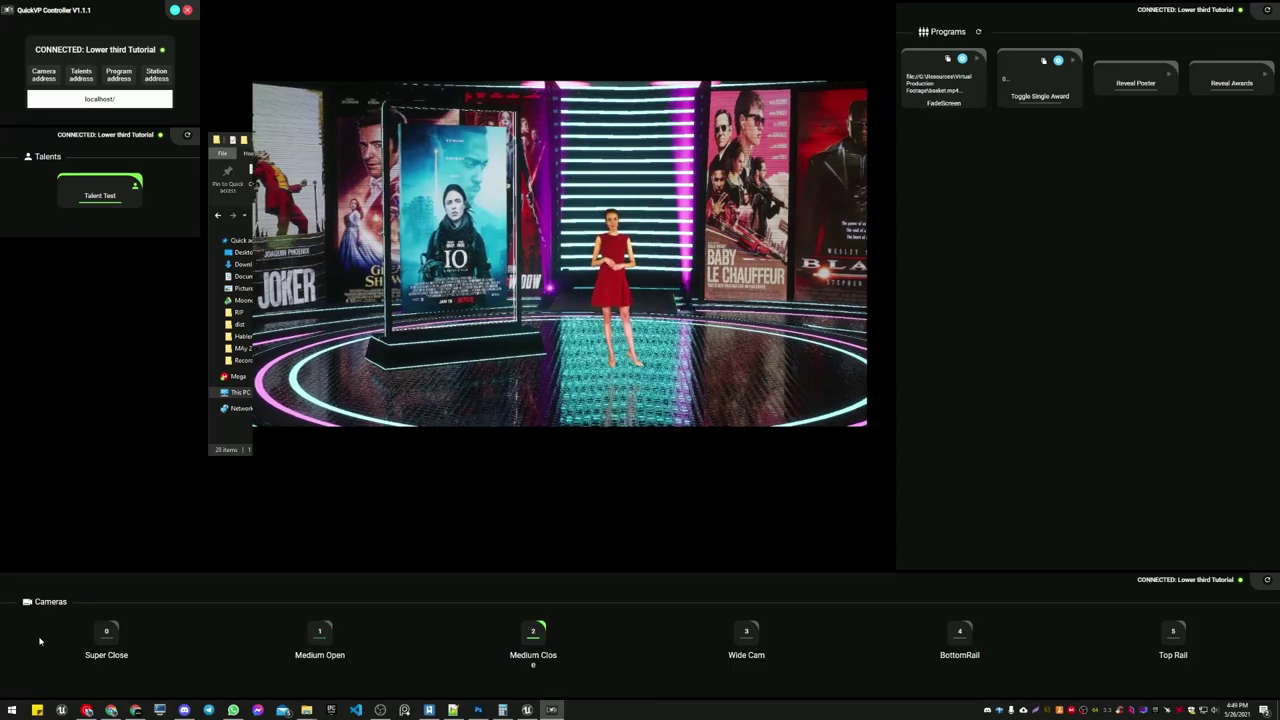
click(320, 632)
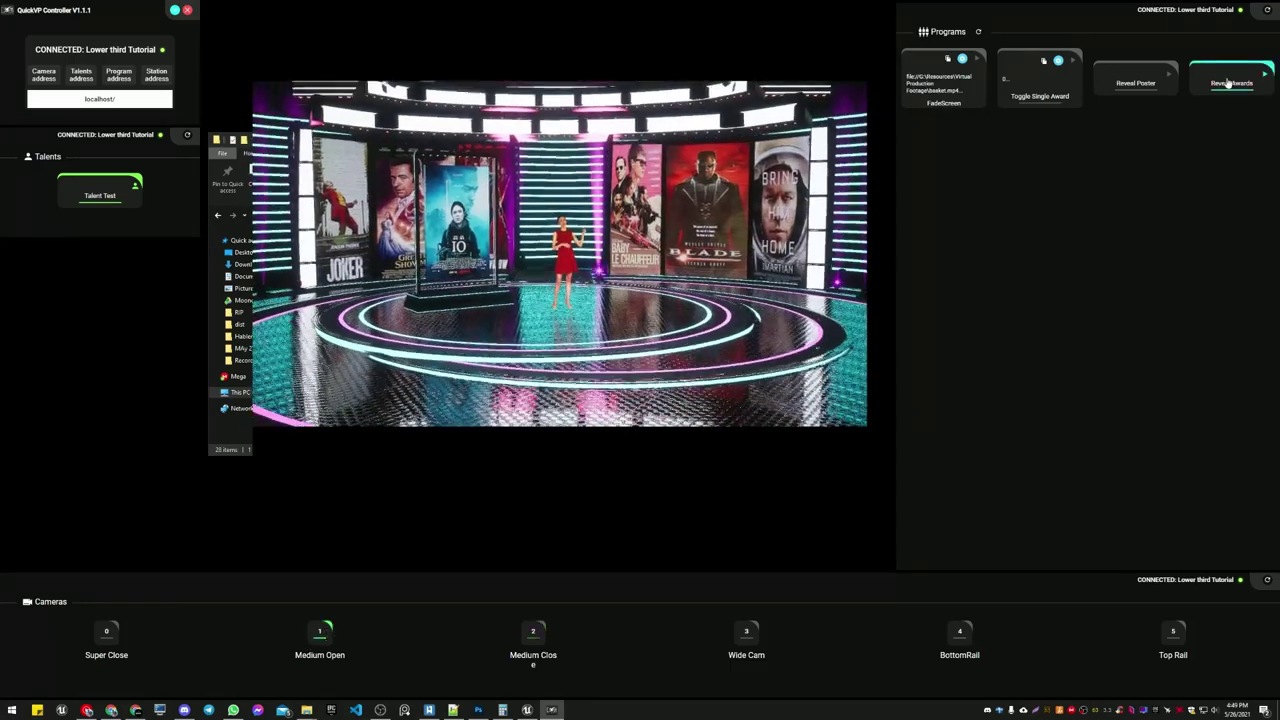
click(1228, 84)
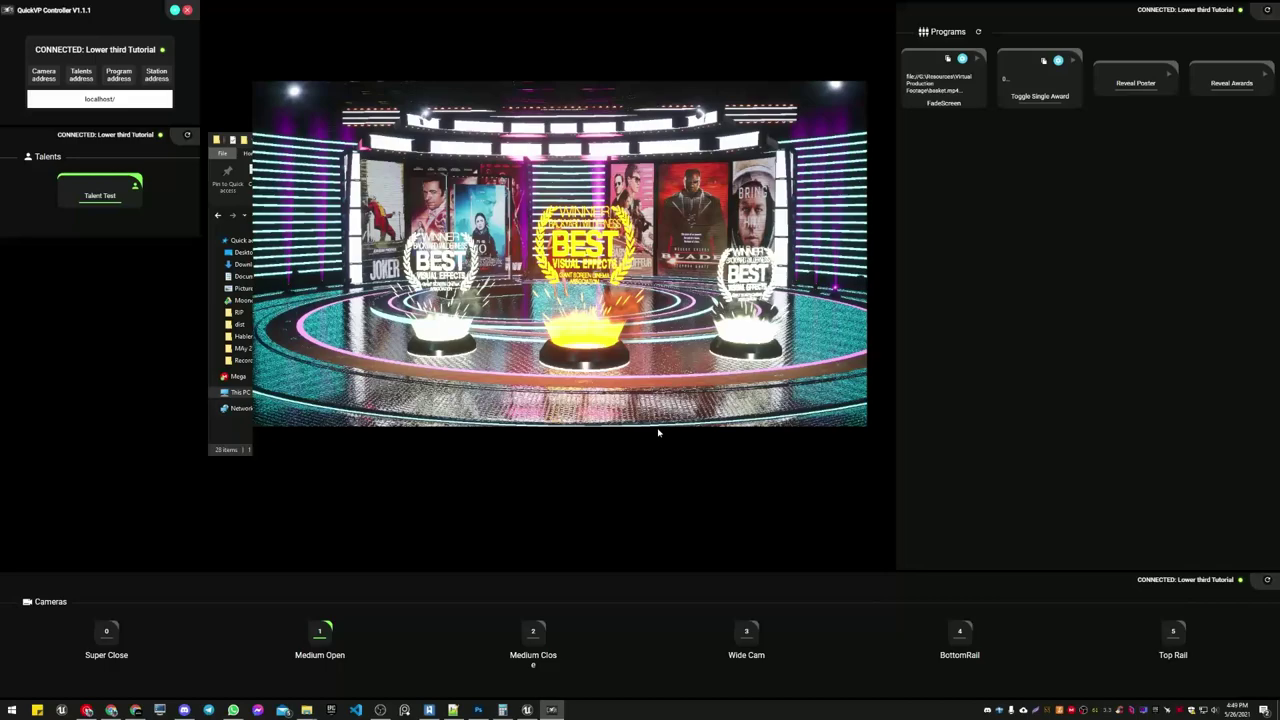
Stop playing the level and return from the immersive viewport to a maximized Unreal Editor window.
click(523, 255)
key(Escape)
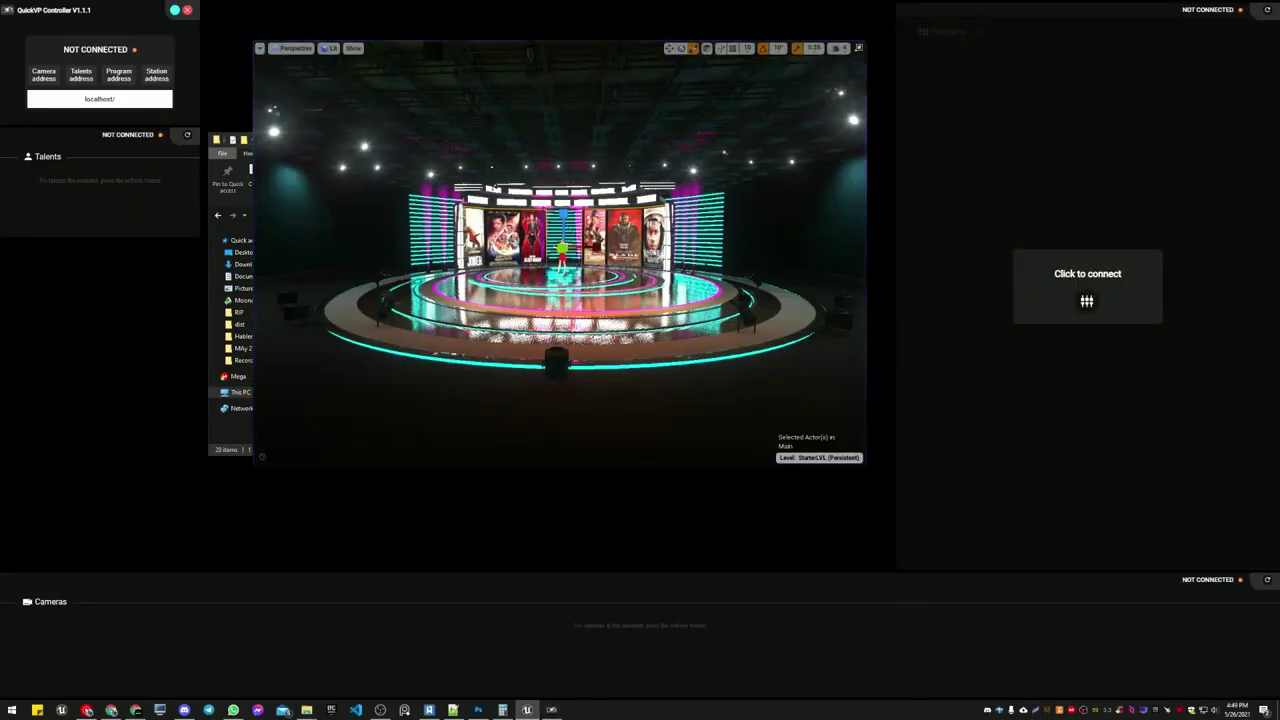
key(w)
right_drag(560, 253, 584, 302)
key(s)
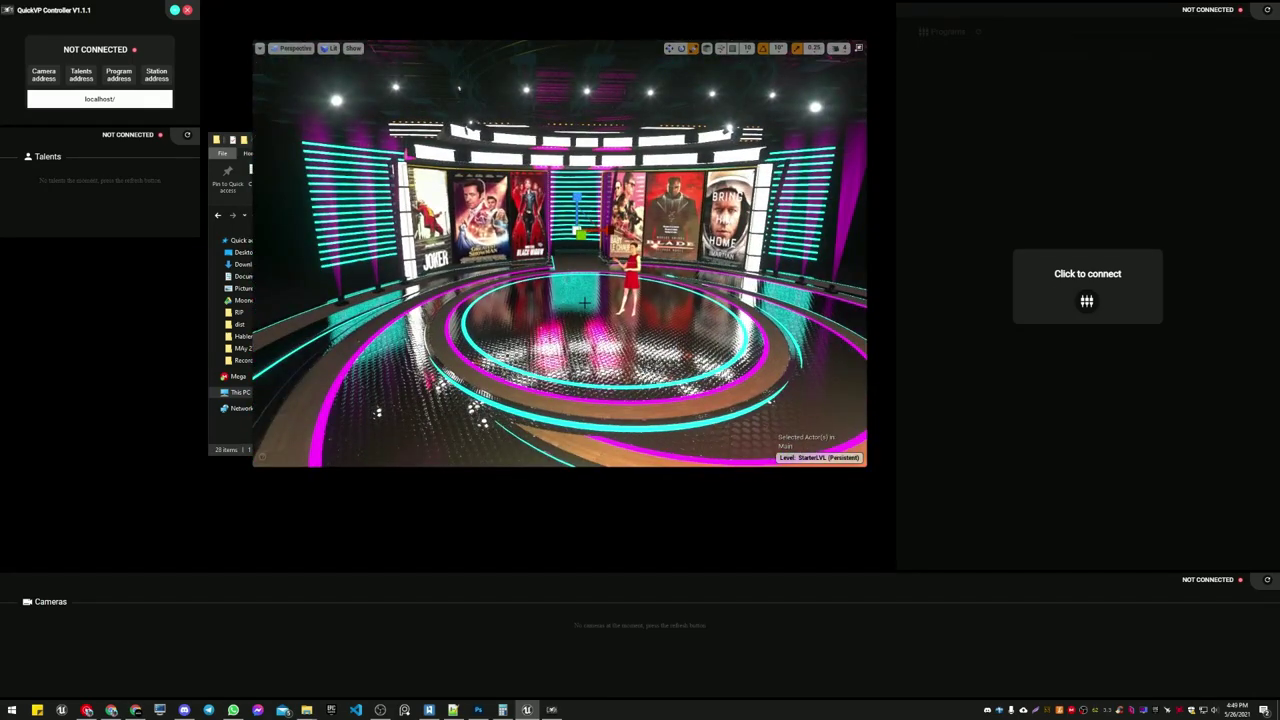
key(F11)
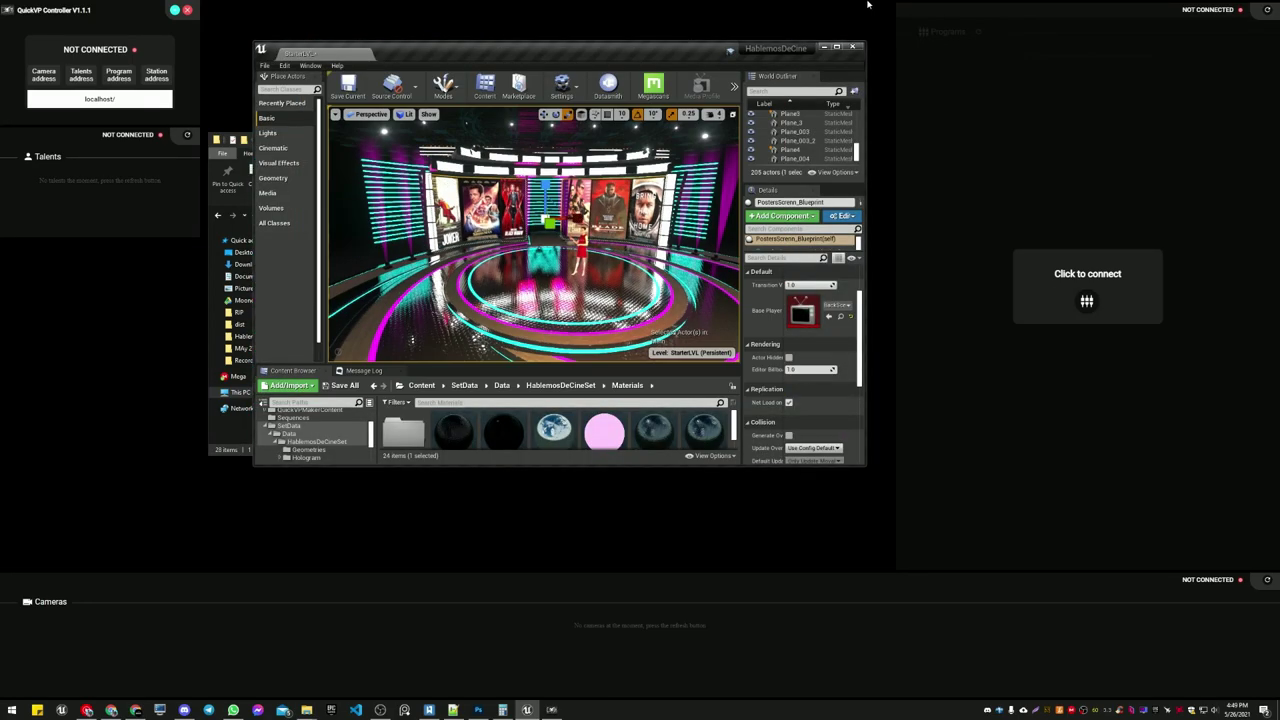
click(851, 47)
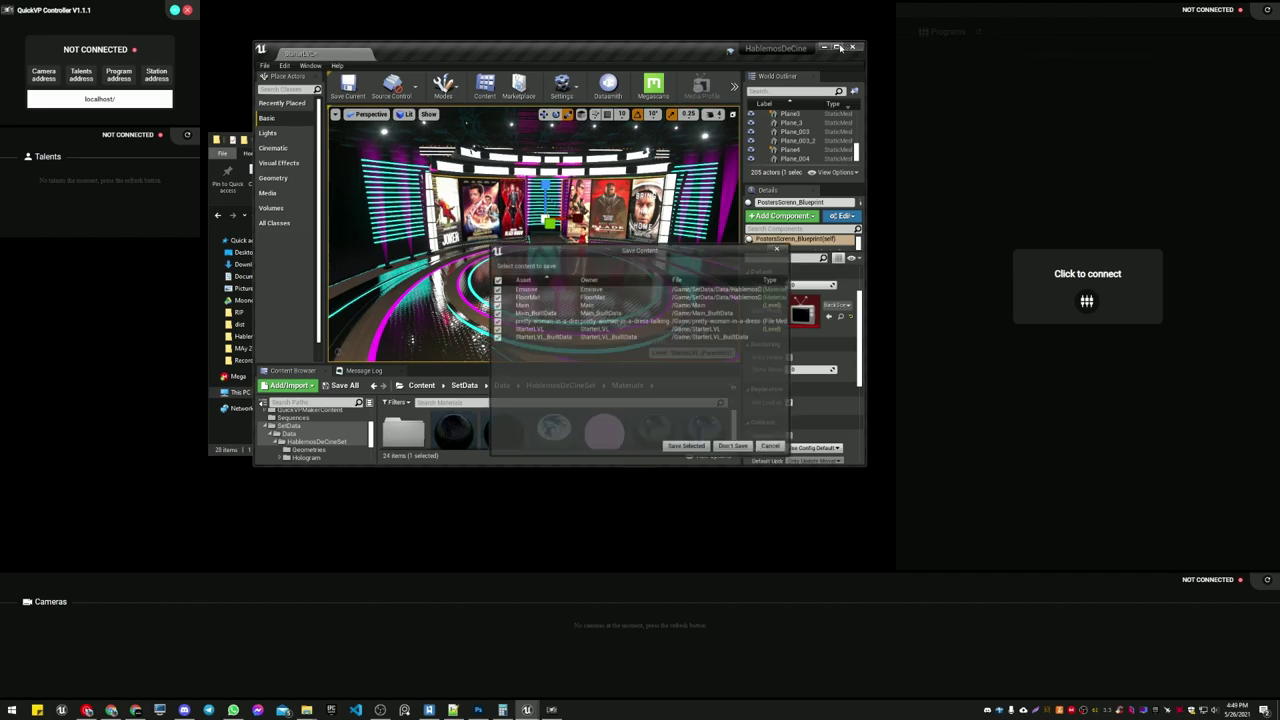
click(770, 447)
click(836, 47)
Select the big poster stand BPBiggerPoster on the stage and its Poster component.
right_drag(640, 300, 745, 315)
key(w)
key(s)
key(w)
key(d)
key(a)
key(w)
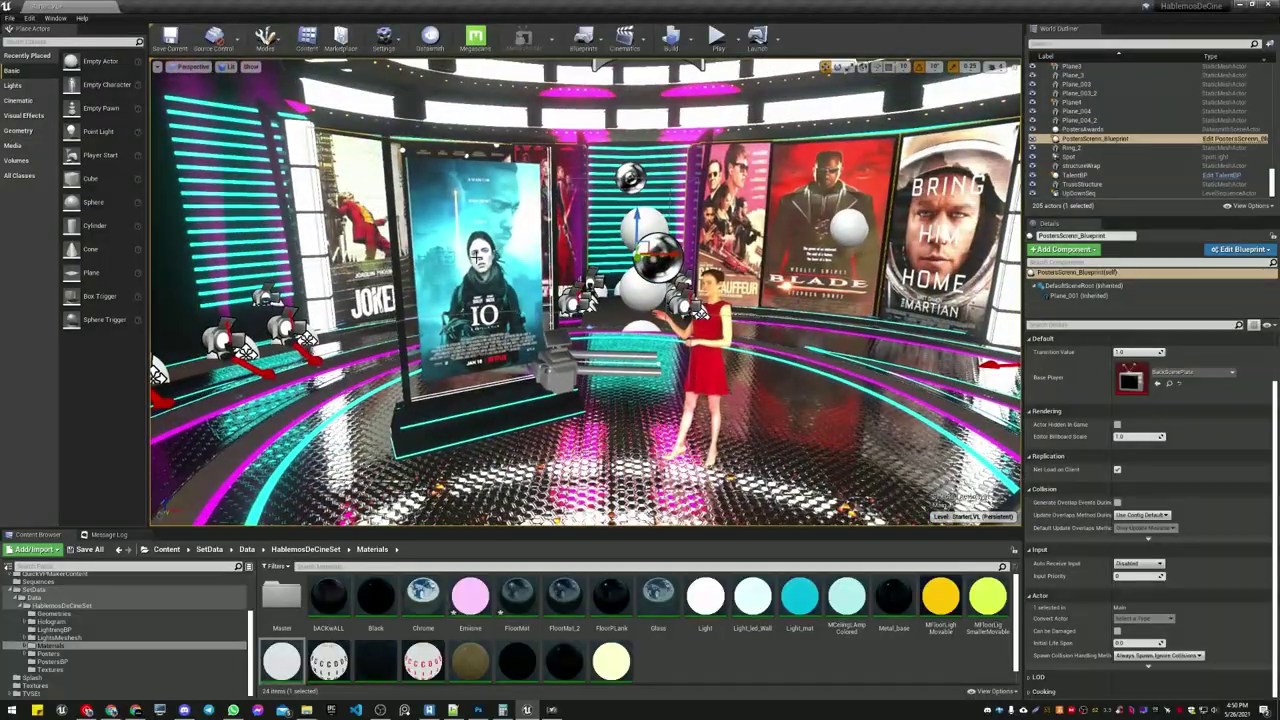
click(477, 258)
click(417, 439)
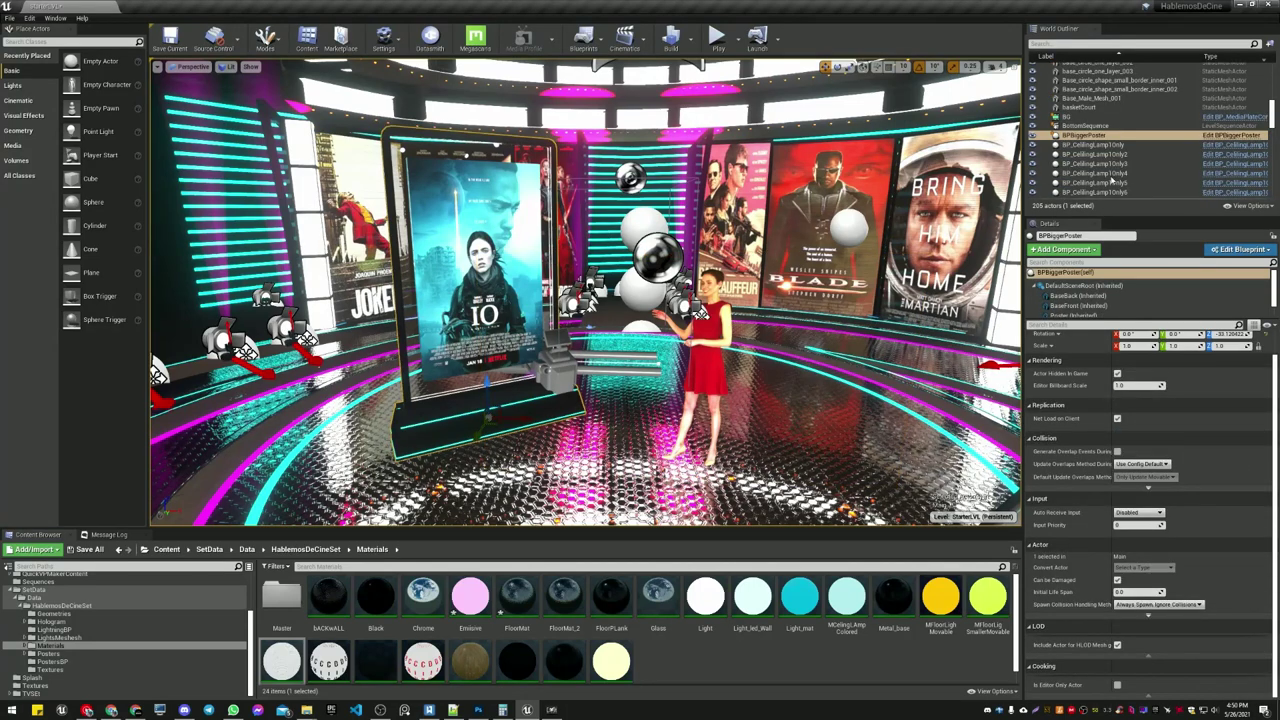
click(1080, 305)
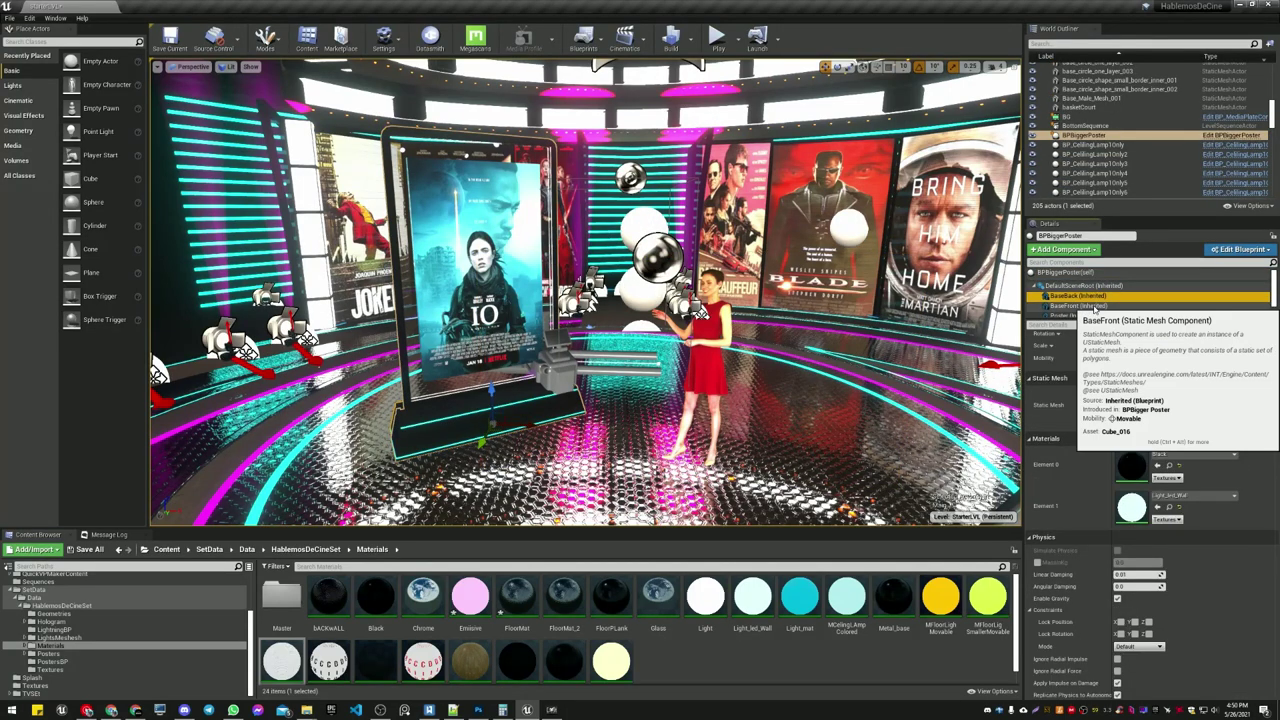
click(1085, 316)
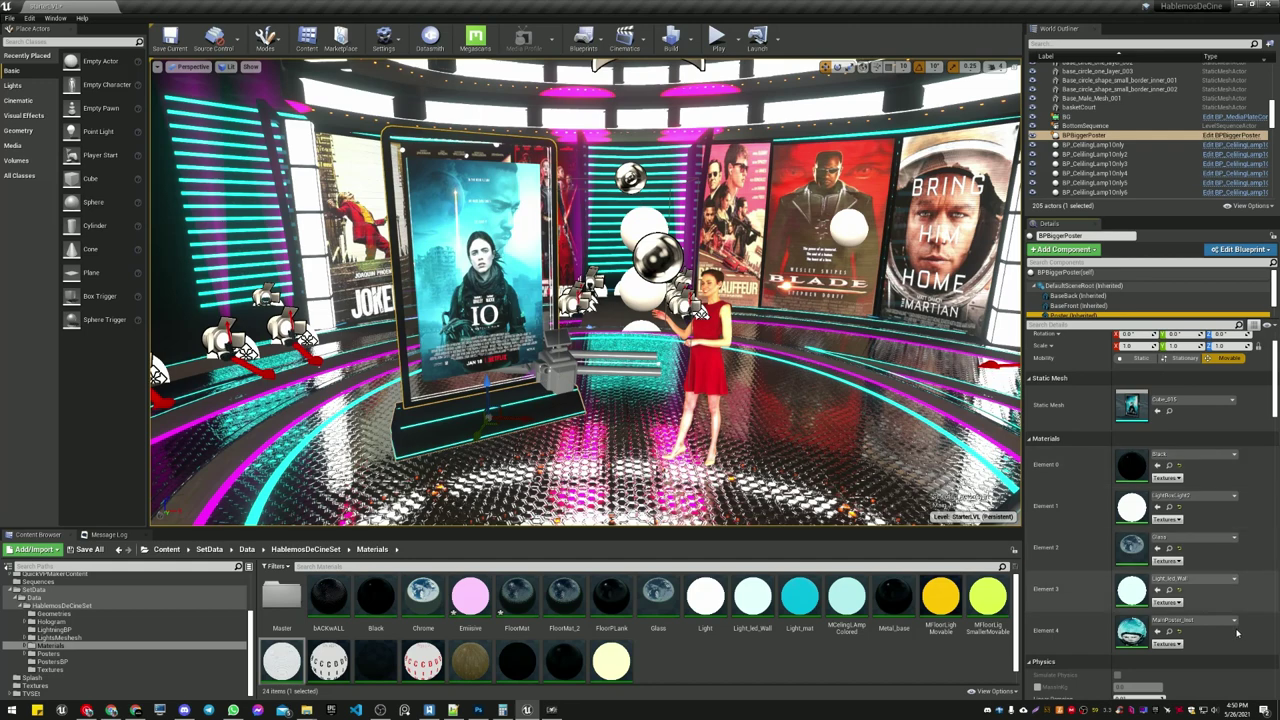
Locate the poster's Element 4 material instance MainPoster_Inst, examine its poster texture parameter and close the editor.
click(1170, 631)
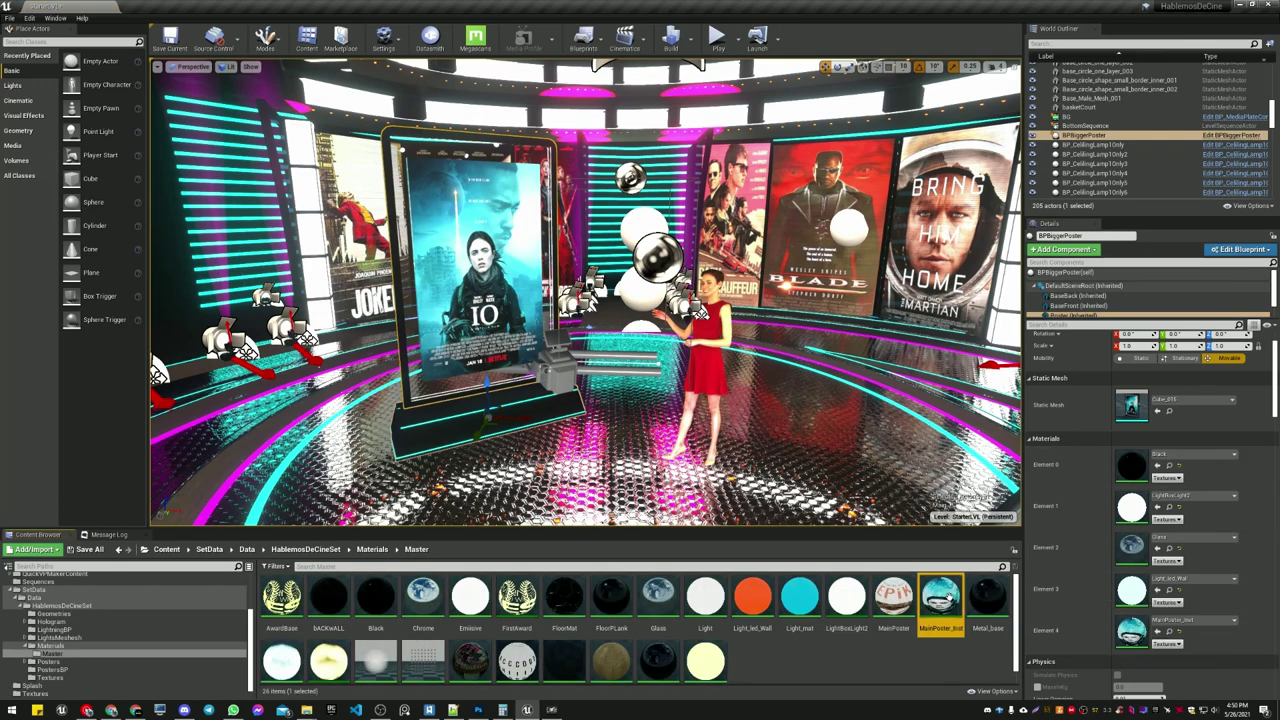
double_click(945, 597)
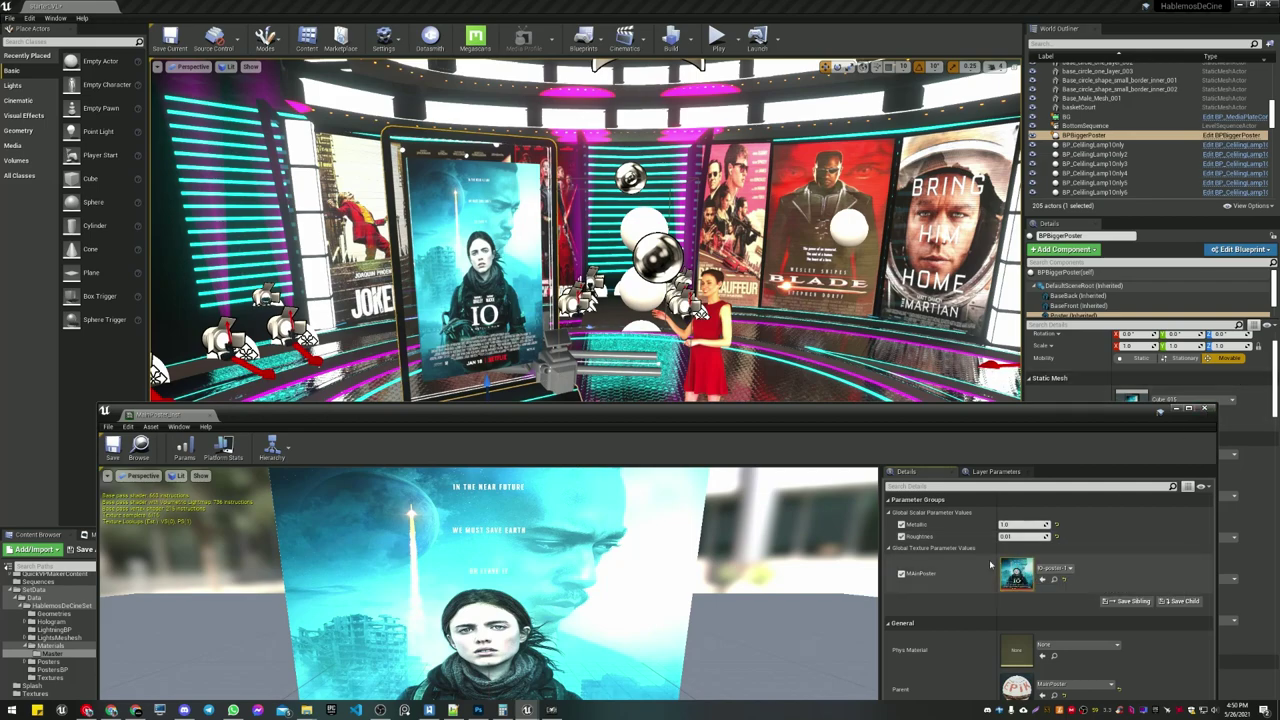
click(1206, 410)
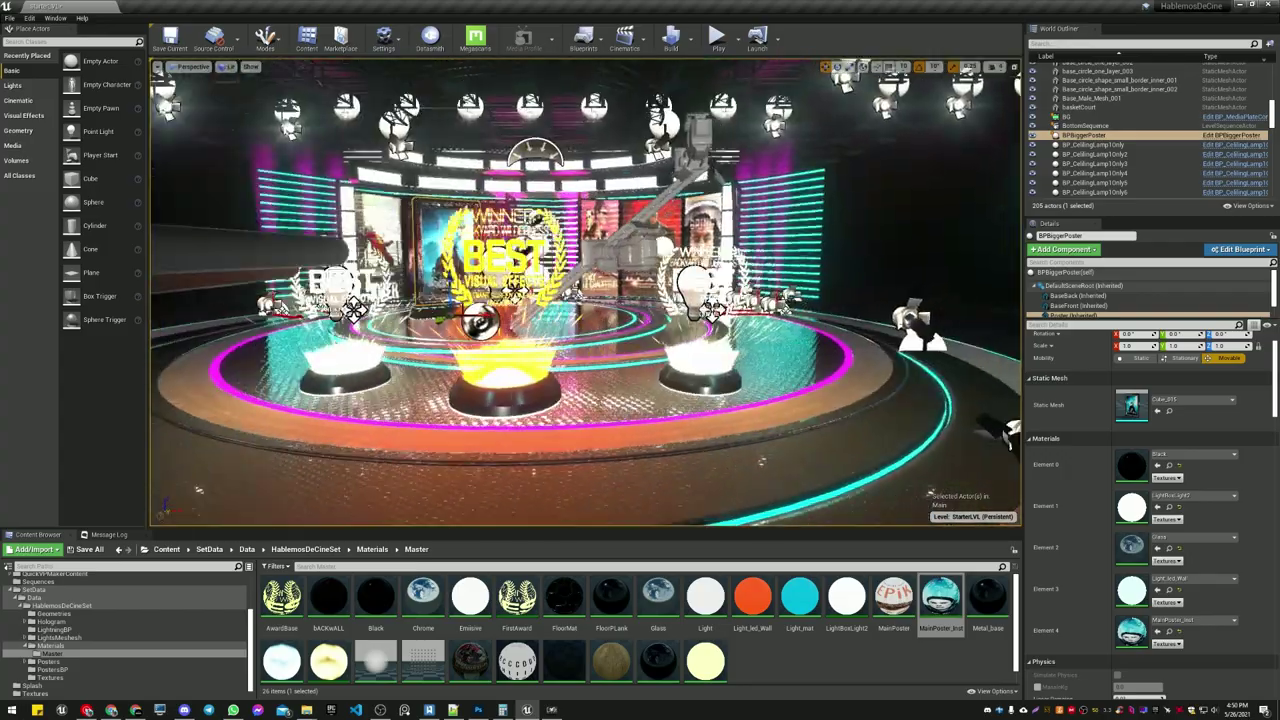
Try a blue Main Color on the middle award hologram, HologramBP4, and cancel the color change.
right_drag(585, 300, 520, 305)
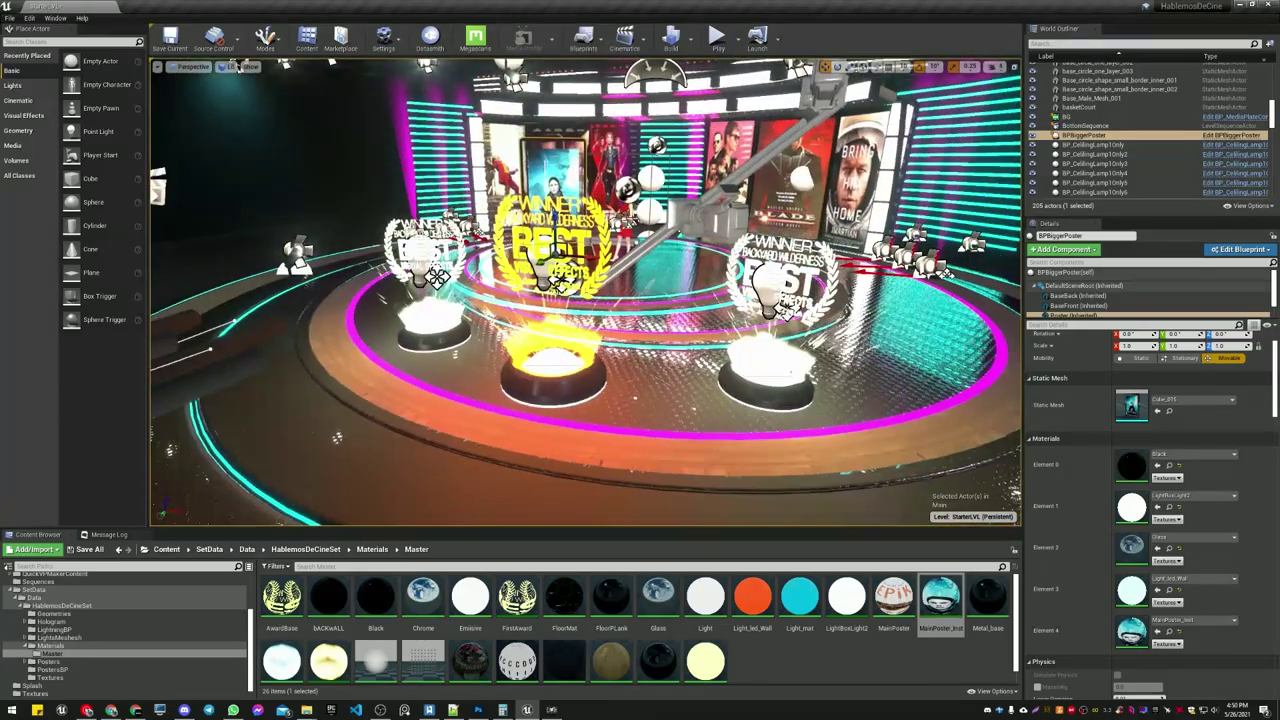
click(554, 385)
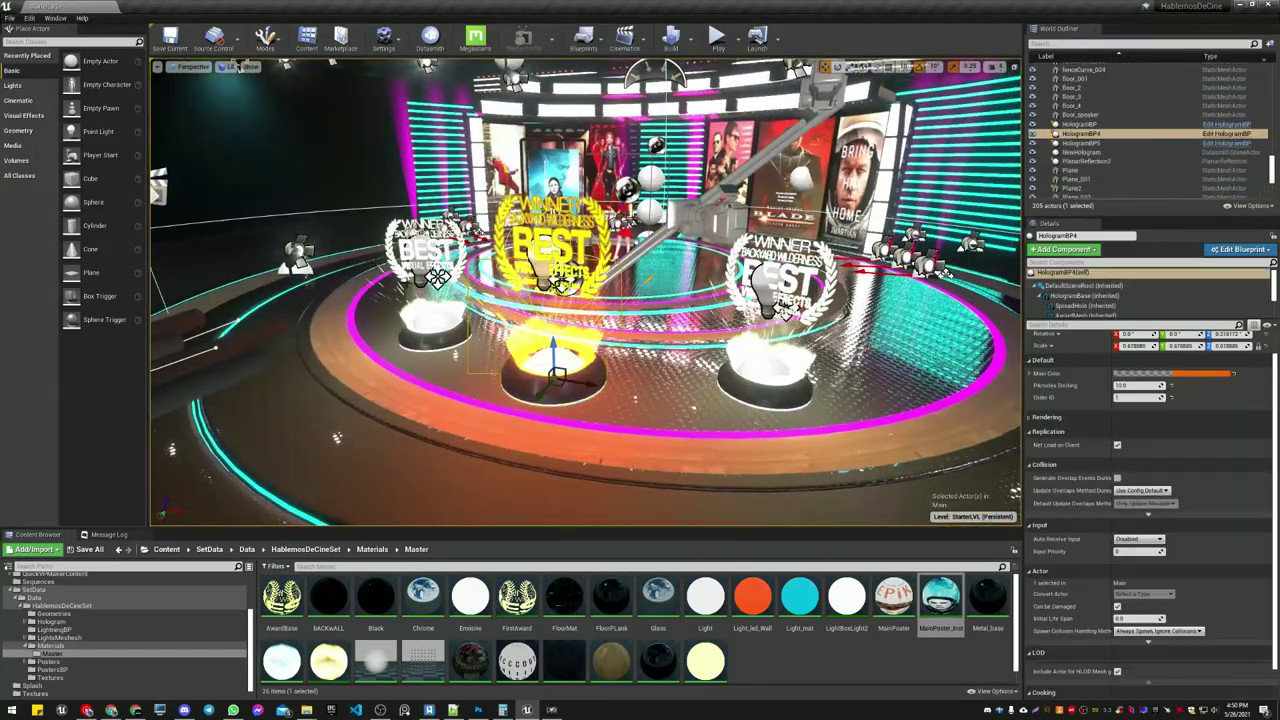
click(1206, 376)
drag(1053, 469, 1014, 413)
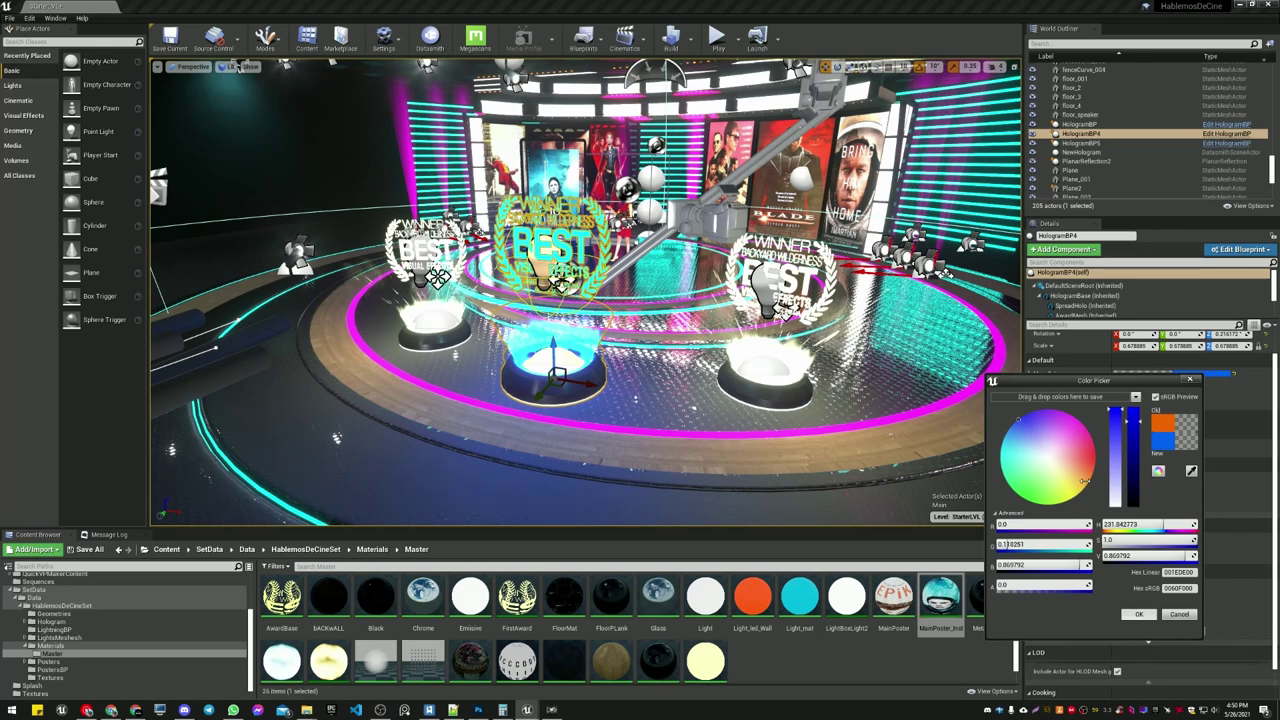
click(1068, 414)
click(1180, 614)
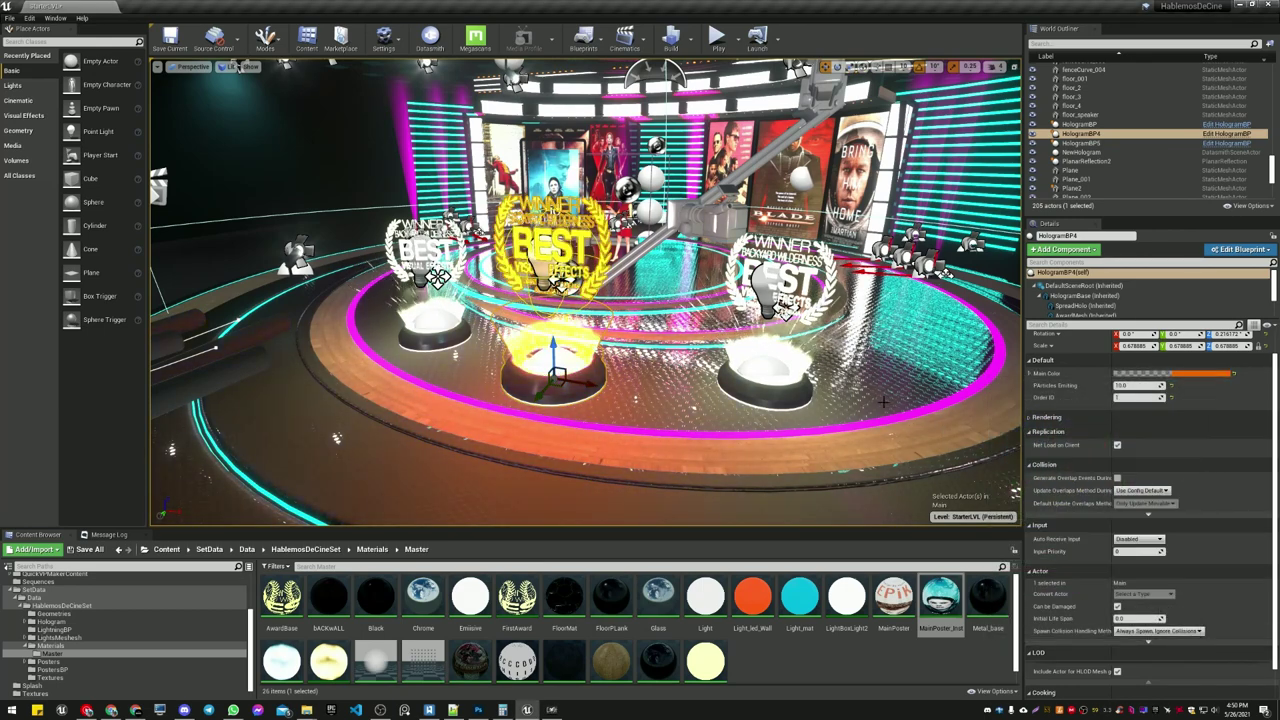
Try a darker blue Main Color on the HologramBP award and cancel the color change.
click(819, 402)
click(1206, 374)
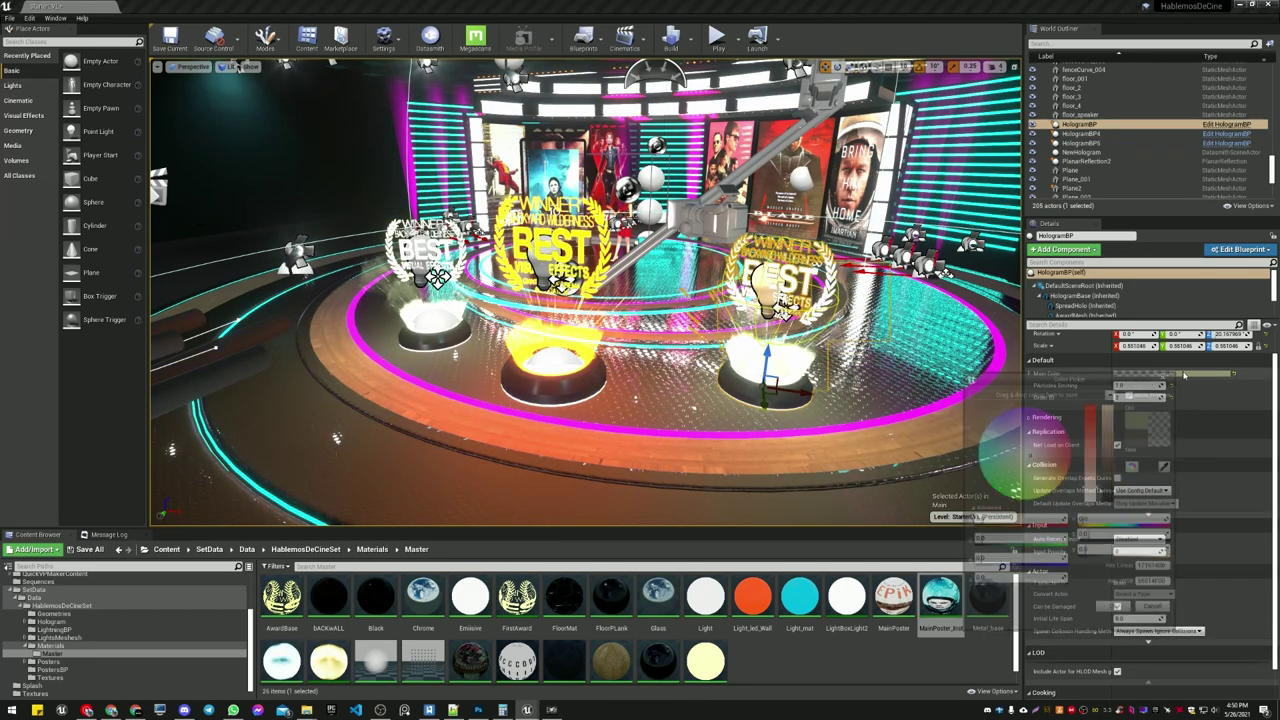
mouse_move(1009, 476)
mouse_down()
mouse_move(996, 420)
mouse_move(989, 432)
mouse_up()
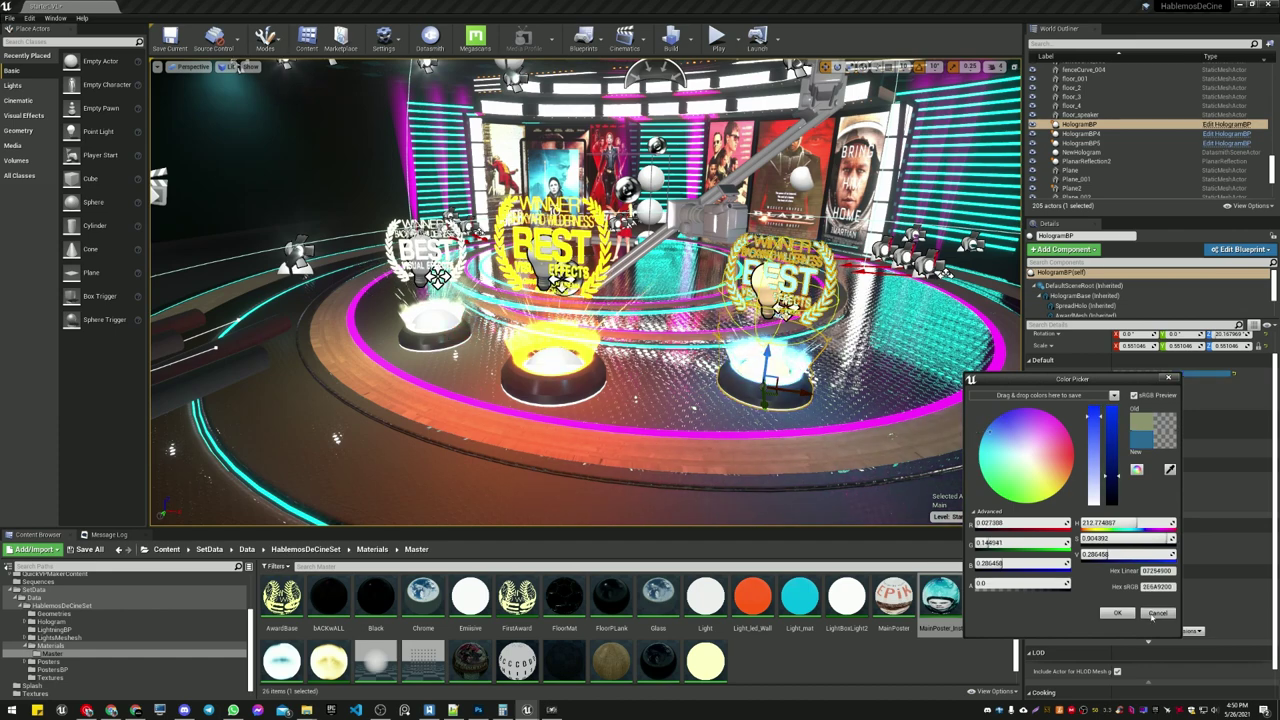
click(1157, 613)
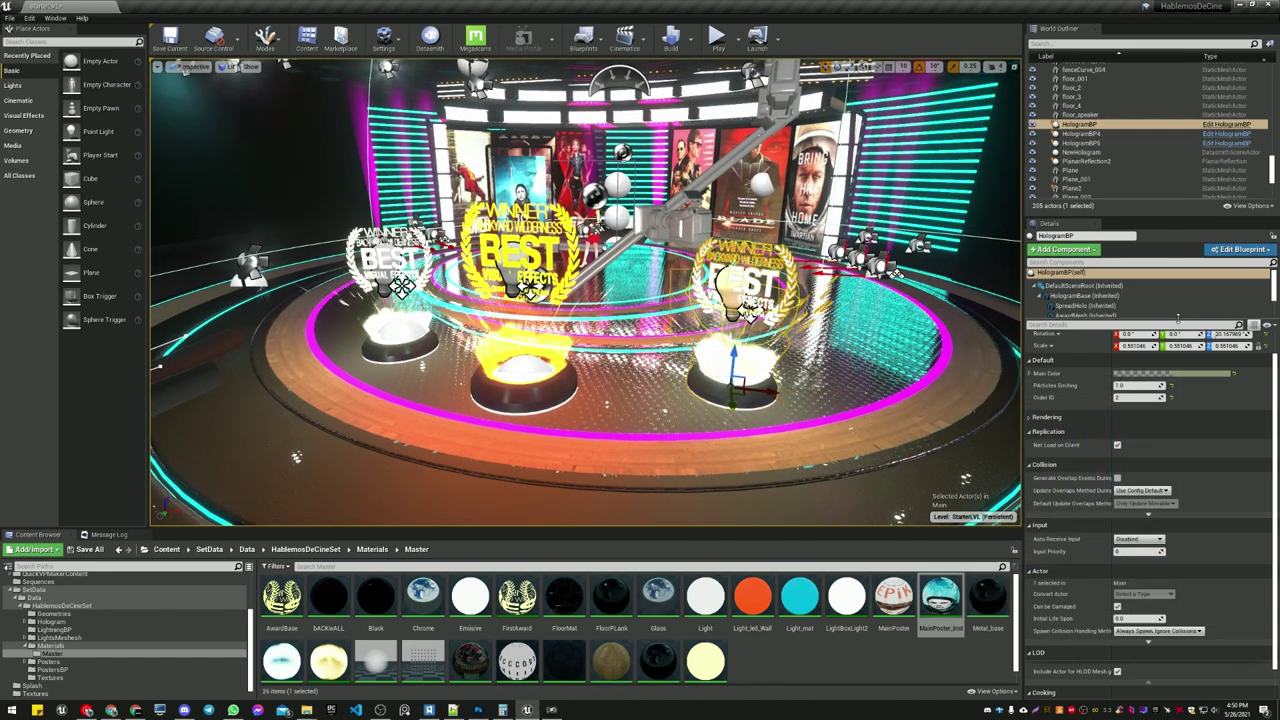
Select the AwardMesh component of HologramBP and the AwardBase material in the Master materials folder.
drag(1178, 321, 1178, 401)
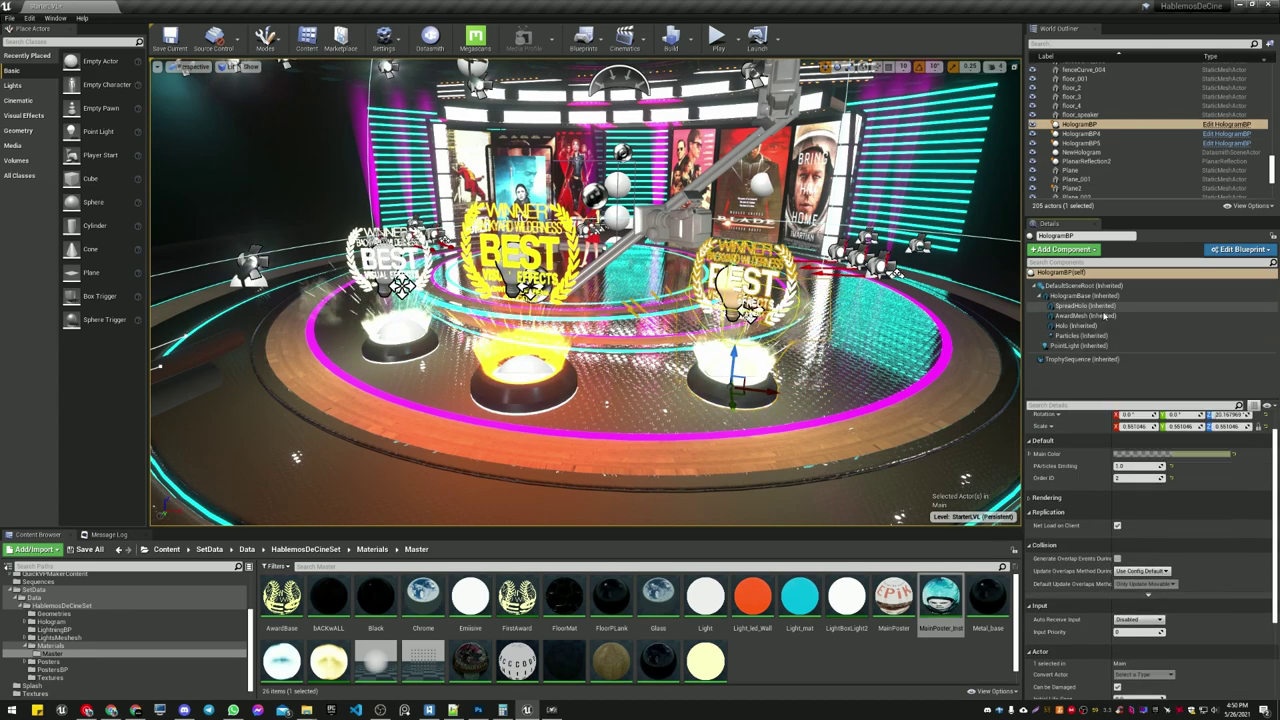
click(1104, 316)
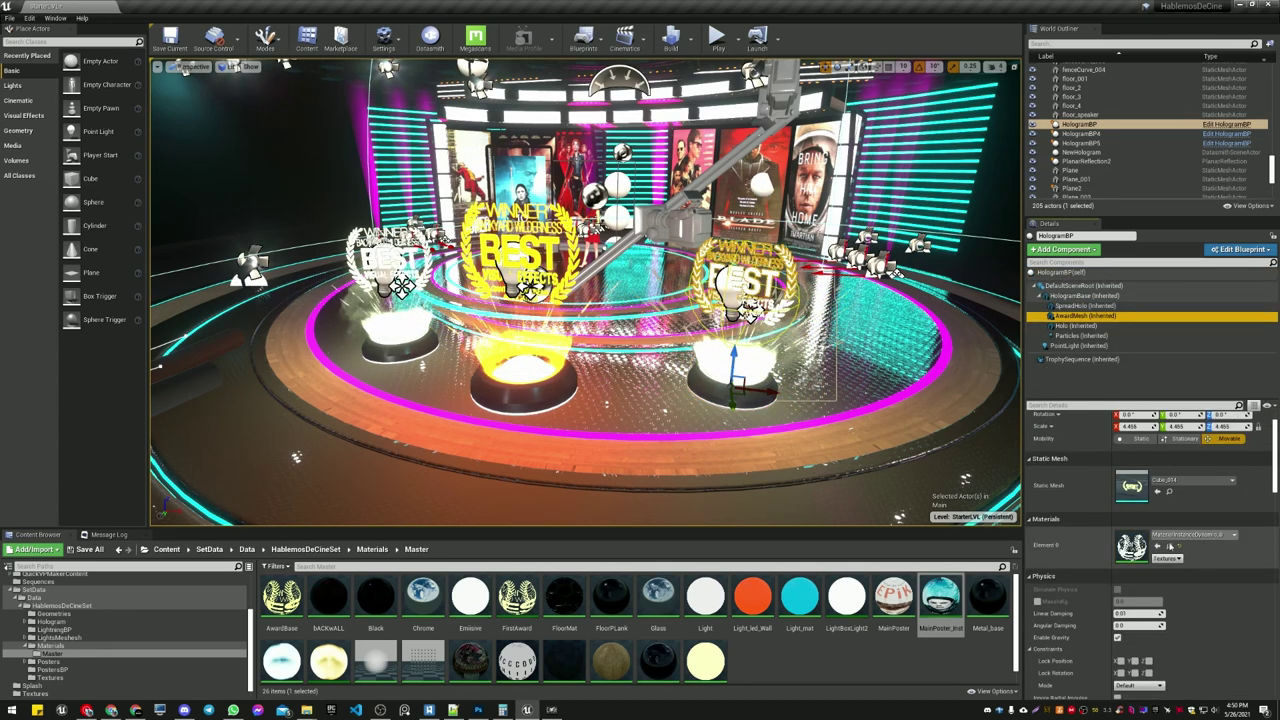
click(296, 610)
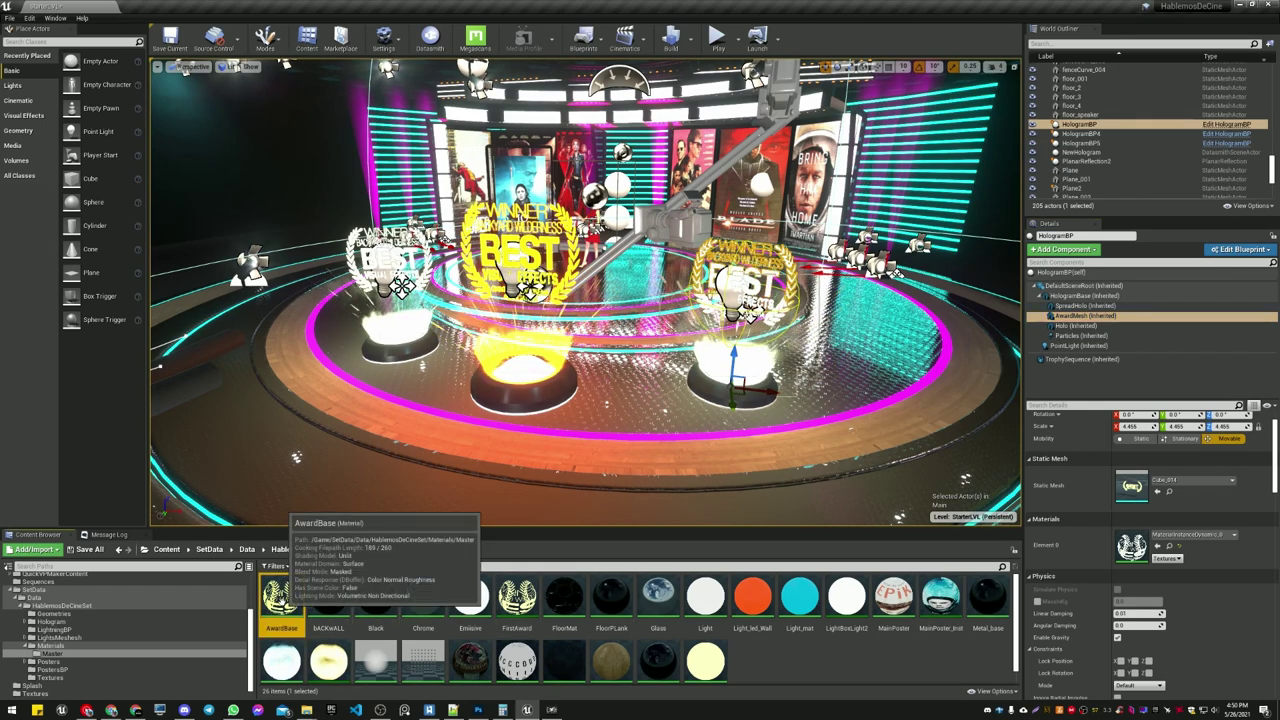
Open the AwardBase material and examine its award texture sample and emissive color nodes.
double_click(290, 602)
right_drag(440, 596, 597, 534)
click(534, 524)
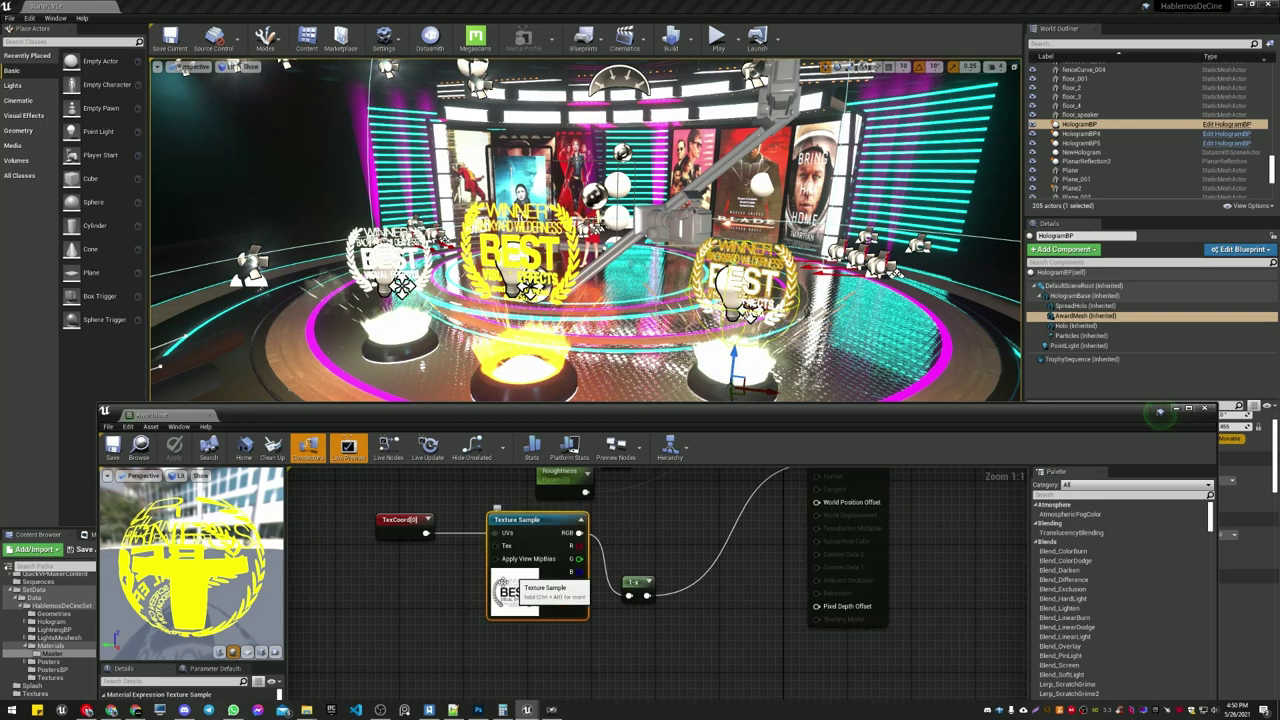
drag(558, 524, 540, 543)
right_drag(630, 485, 585, 688)
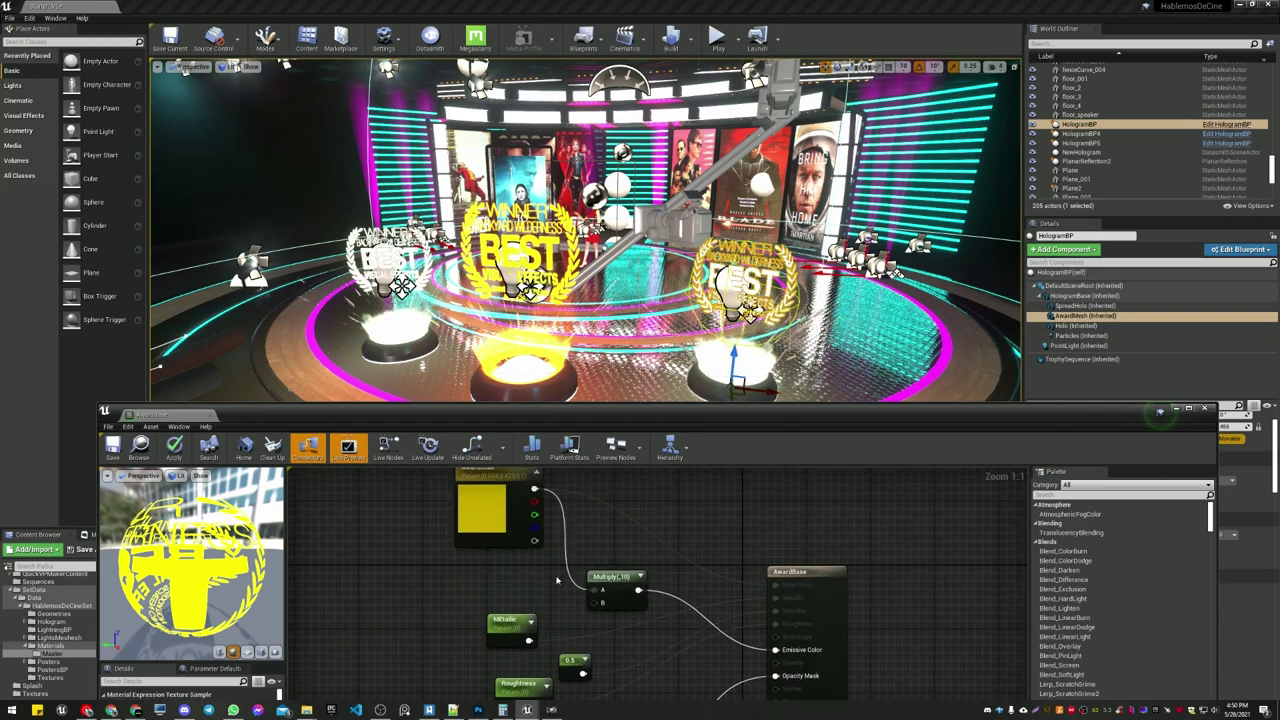
Examine how the award Texture Sample feeds through the One Minus node into Opacity Mask in the AwardBase material graph.
right_drag(557, 580, 543, 442)
right_drag(488, 655, 505, 539)
drag(505, 541, 496, 567)
scroll(497, 567, down, 3)
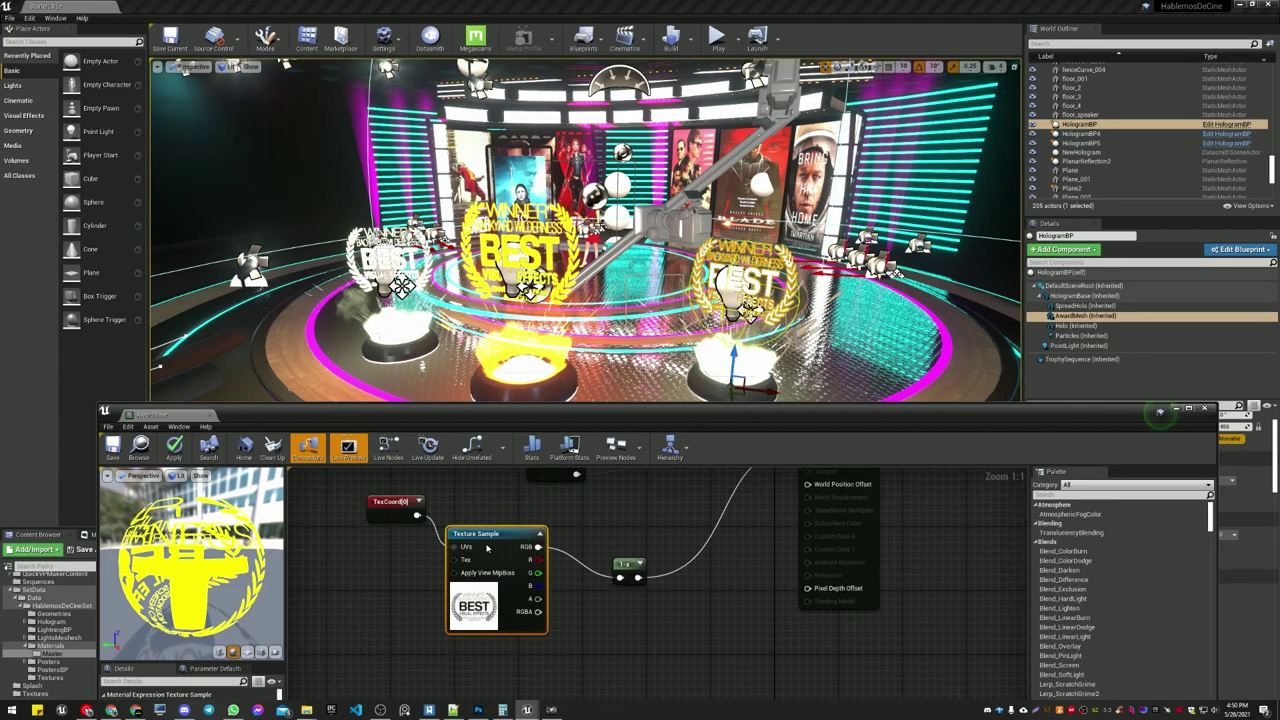
right_drag(452, 508, 508, 638)
right_drag(537, 688, 478, 532)
scroll(476, 536, up, 3)
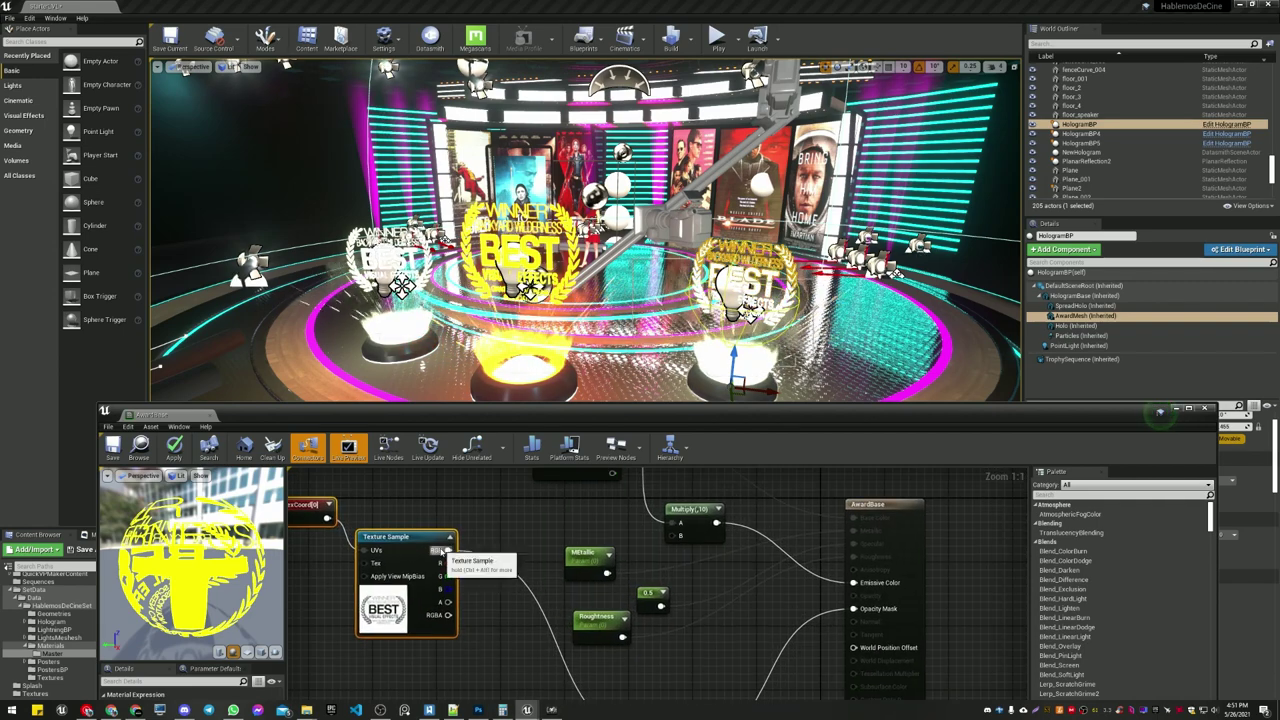
Try connecting the award Texture Sample's alpha output directly to the Opacity Mask input and drop the connection.
drag(497, 526, 481, 515)
click(499, 590)
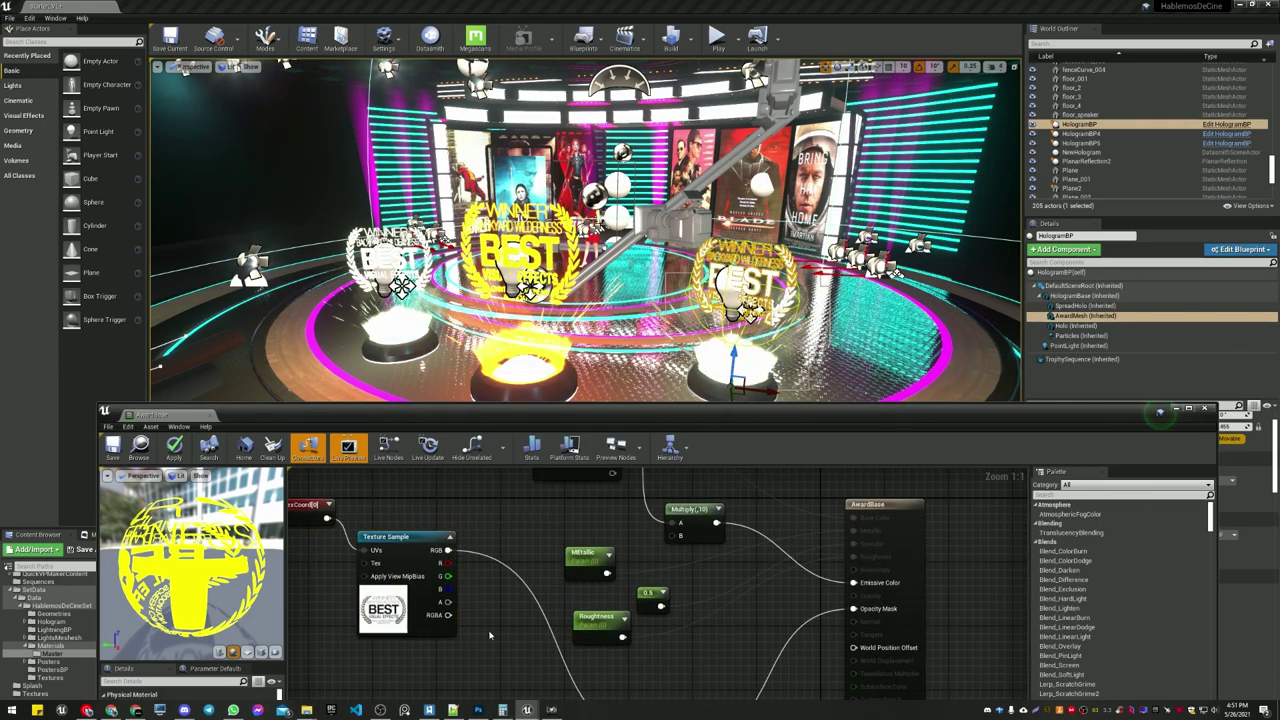
right_drag(491, 633, 479, 571)
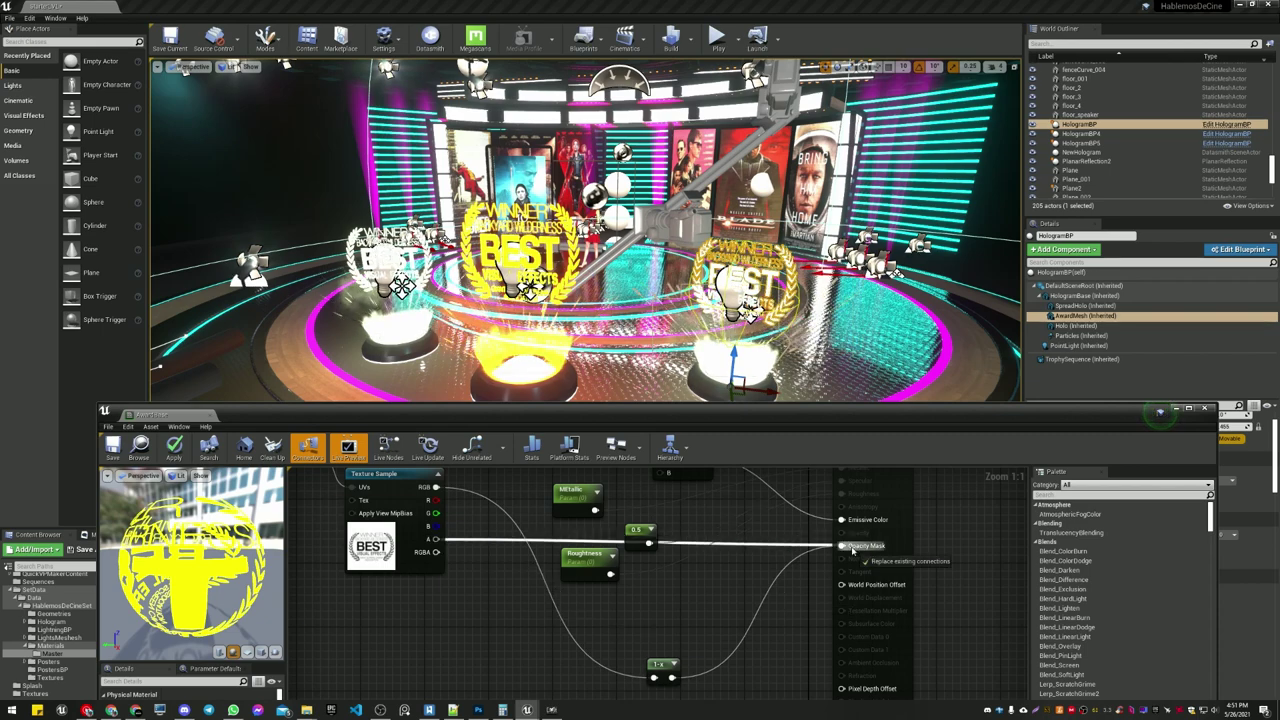
drag(487, 625, 487, 625)
Close the AwardBase material and inspect the studio set around the presenter, movie posters and camera crane.
drag(239, 417, 225, 419)
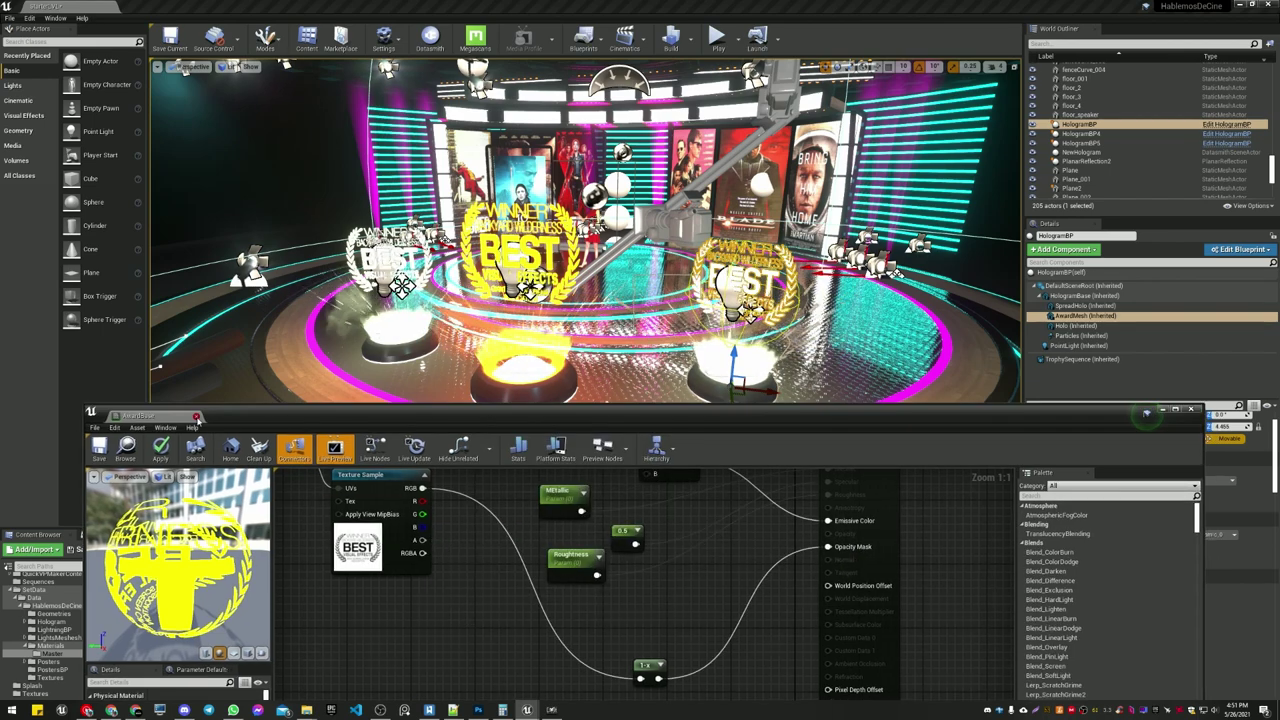
click(692, 398)
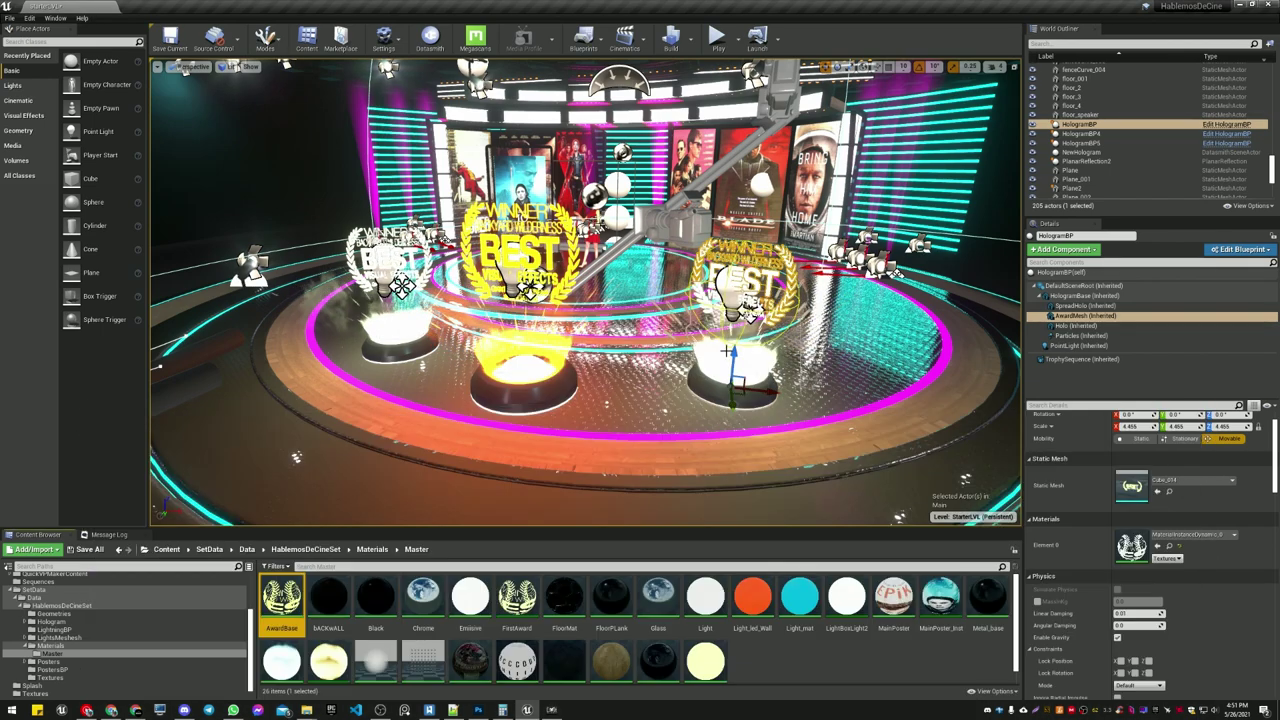
right_drag(692, 398, 680, 366)
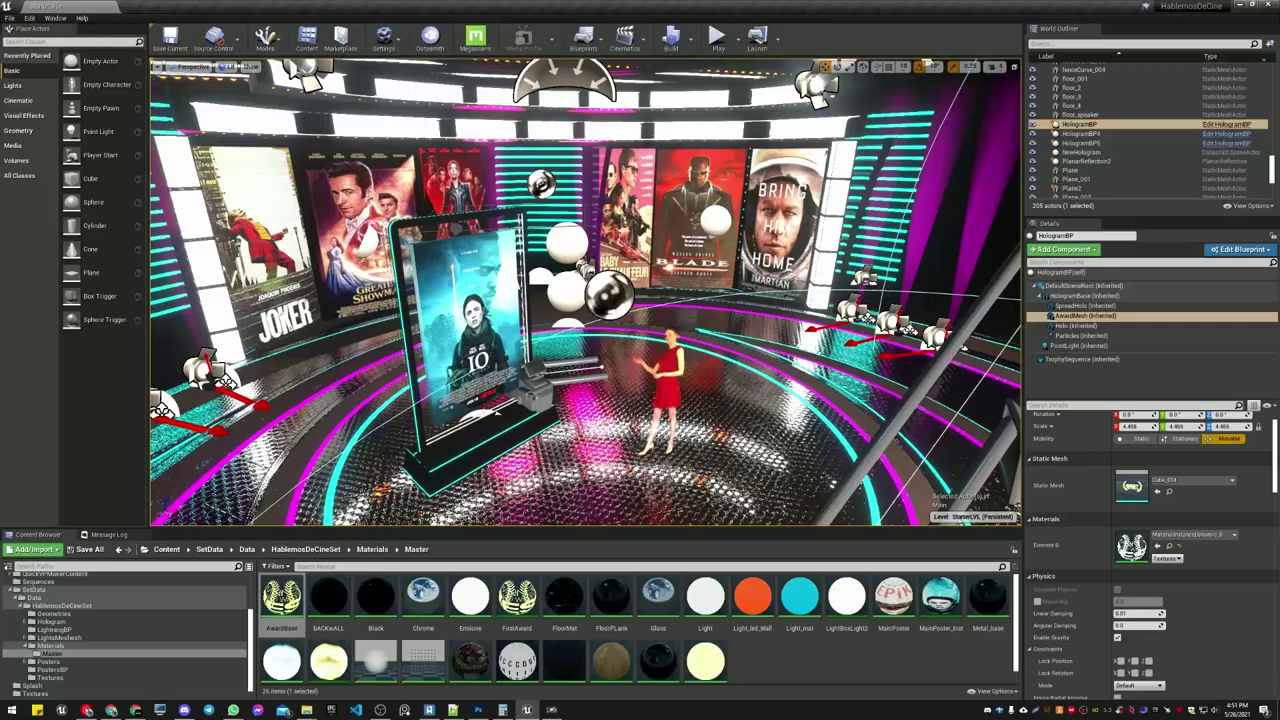
right_drag(585, 292, 585, 250)
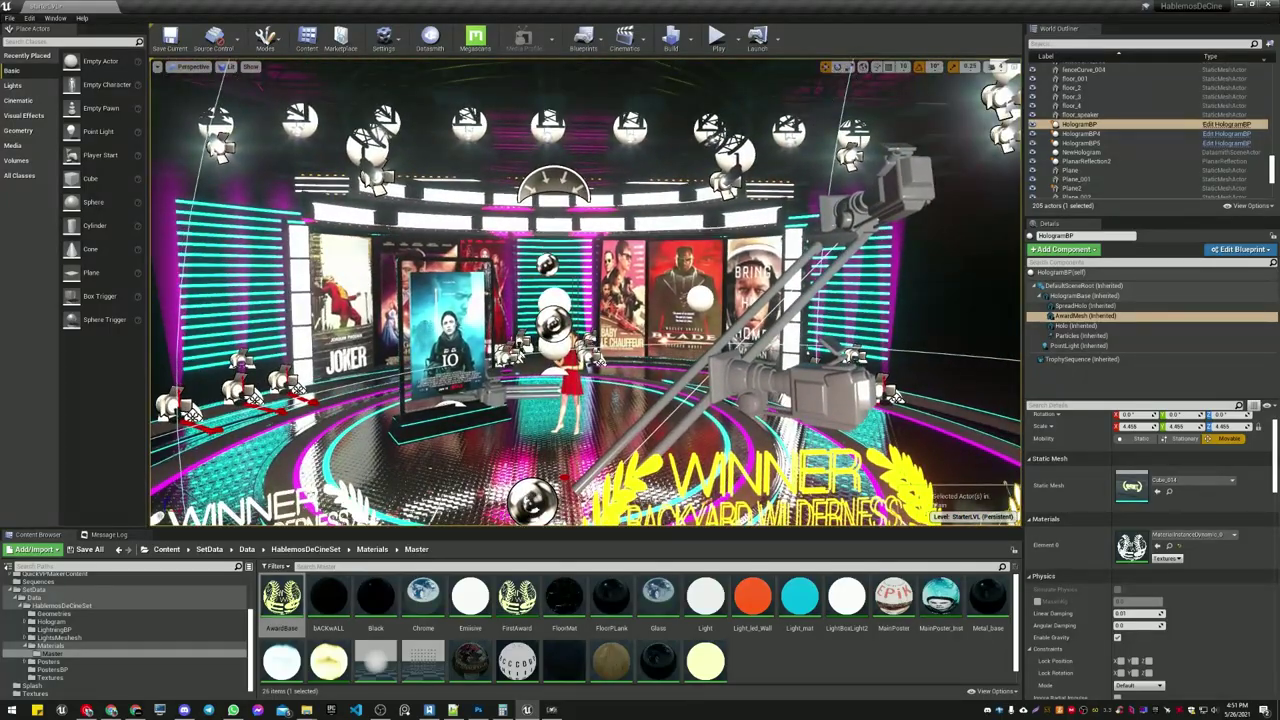